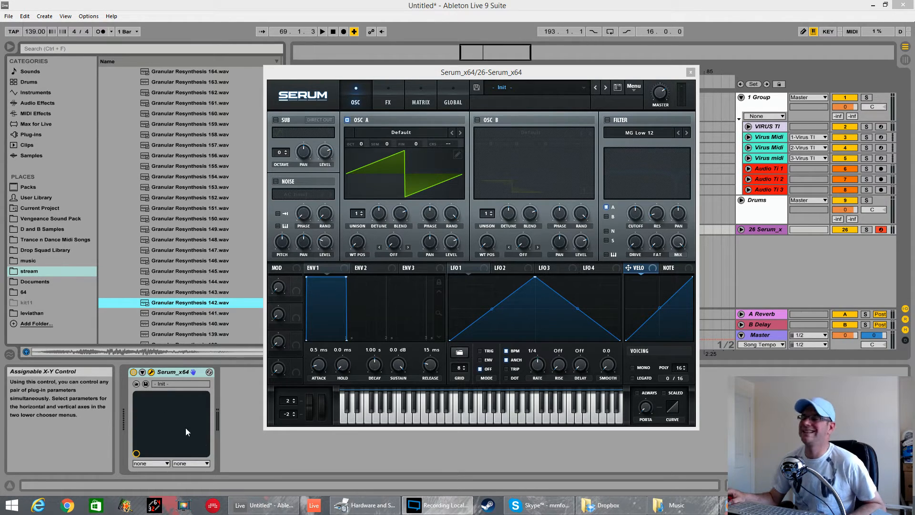
Move the Serum window clear of the browser and audition Granular Resynthesis samples, including 157 and 183, in the stream folder.
click(230, 145)
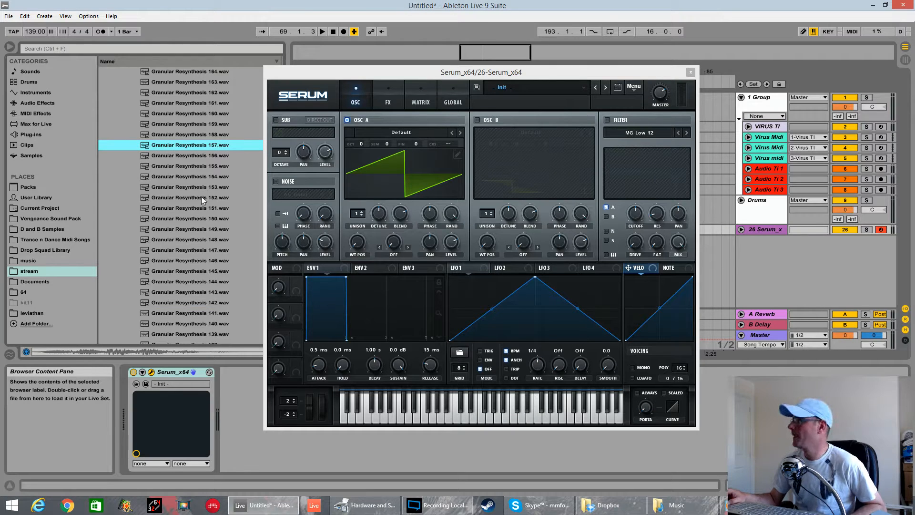
drag(435, 74, 463, 73)
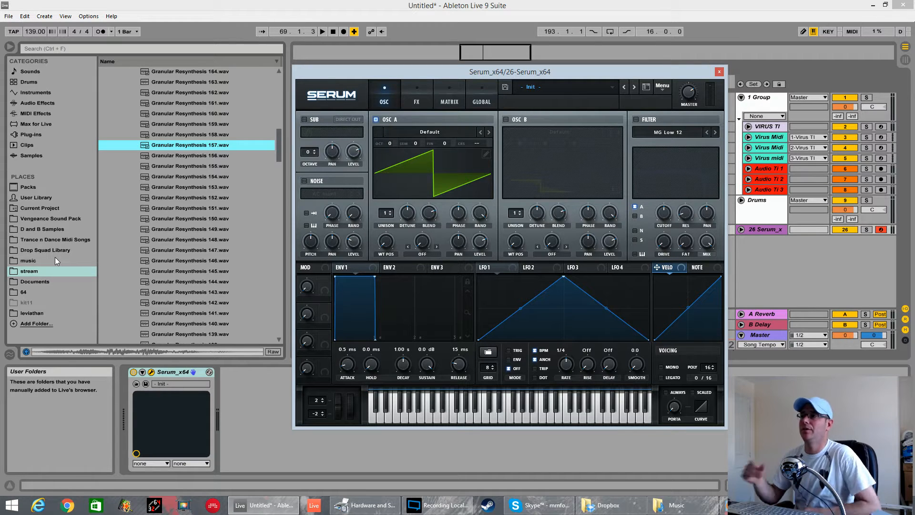
click(32, 273)
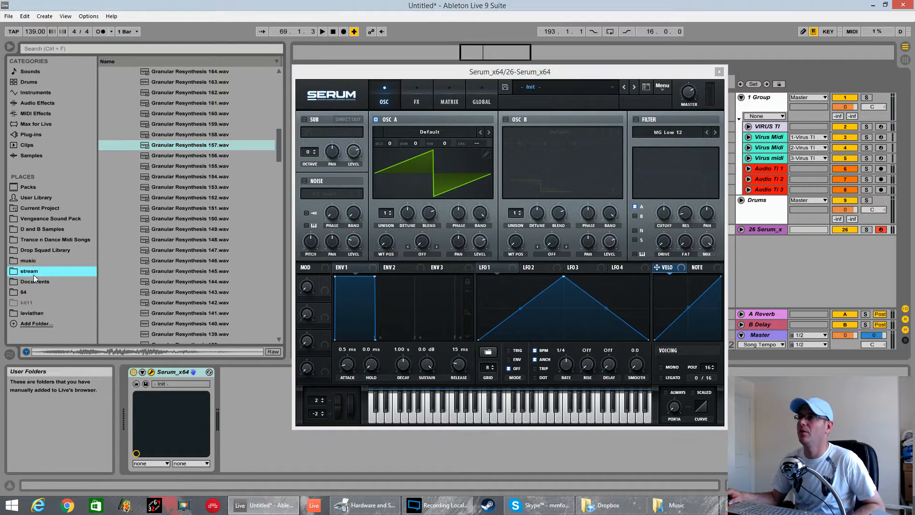
drag(282, 142, 278, 110)
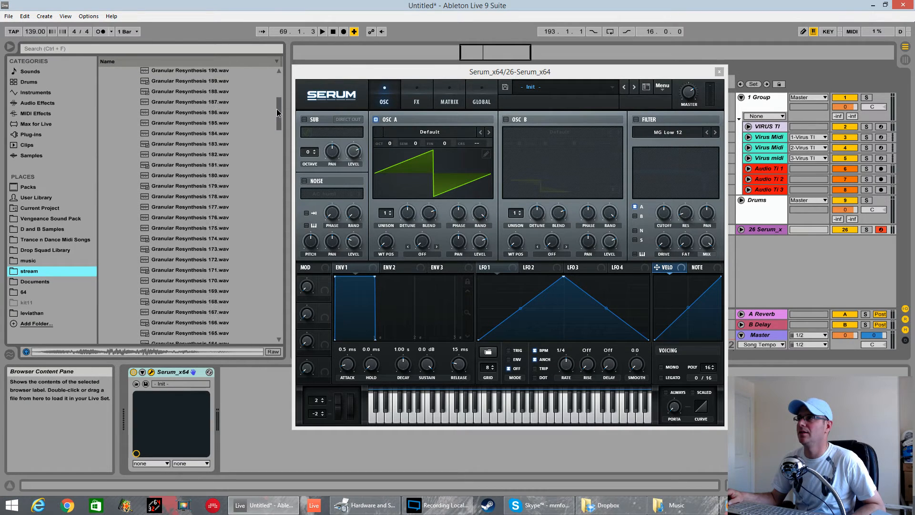
click(184, 93)
click(197, 144)
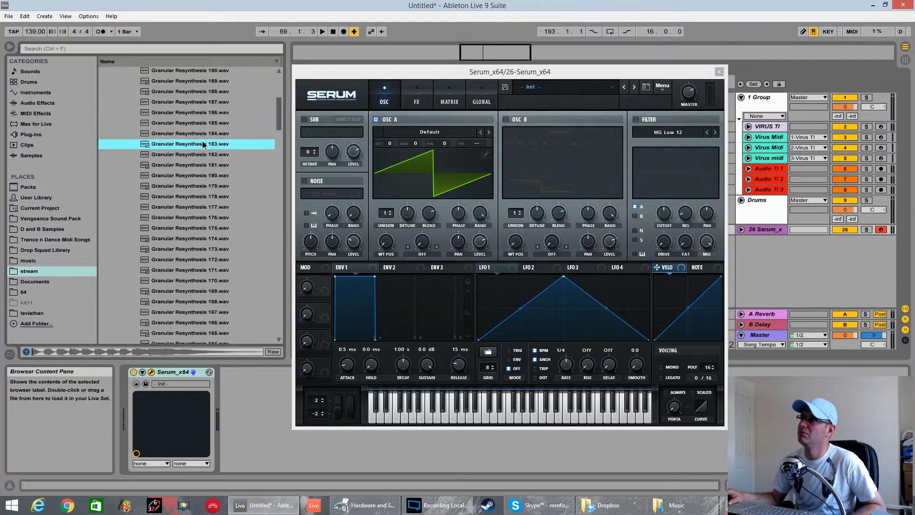
Load the Granular Resynthesis 174 sample onto track 26 in place of Serum.
double_click(190, 238)
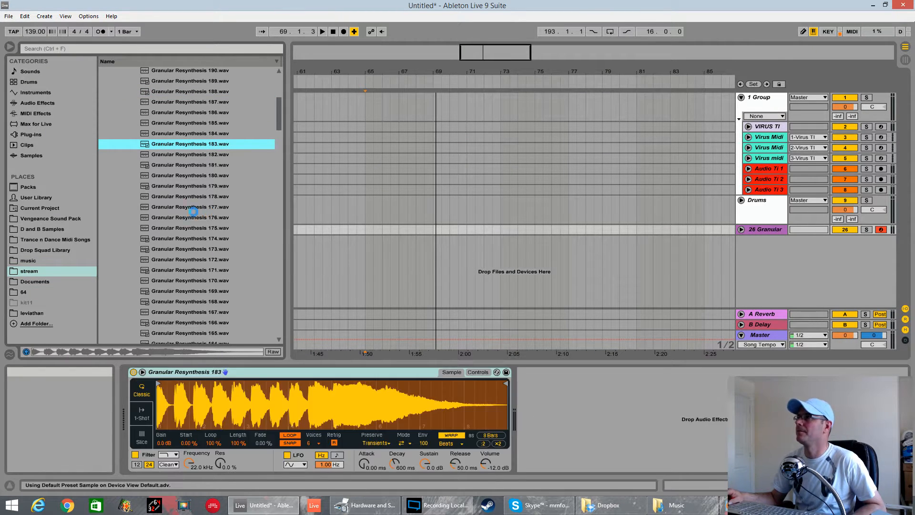
click(441, 208)
Audition various Granular Resynthesis samples between 160 and 196 in the stream folder.
click(190, 199)
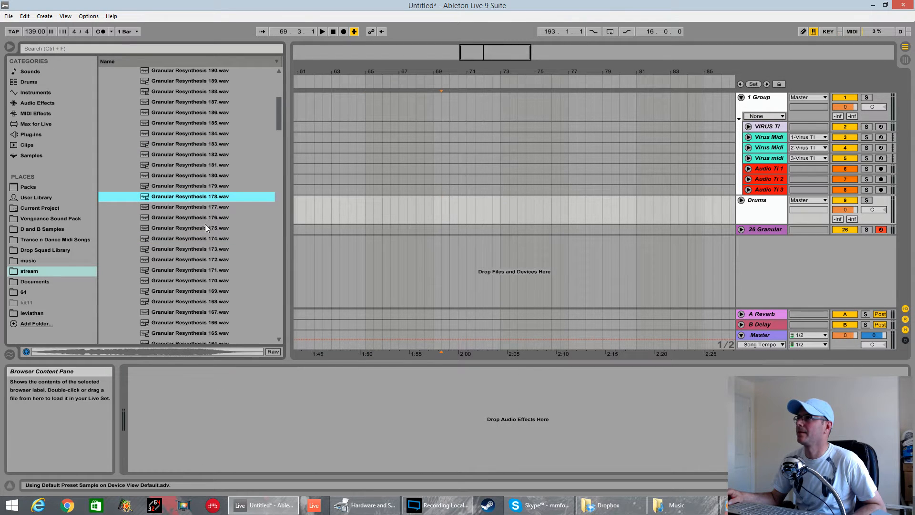
key(Down)
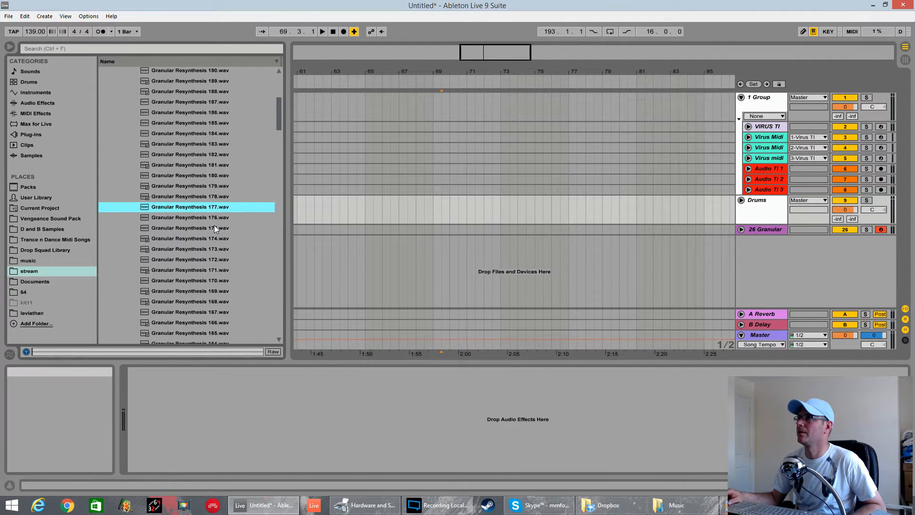
click(167, 253)
click(200, 270)
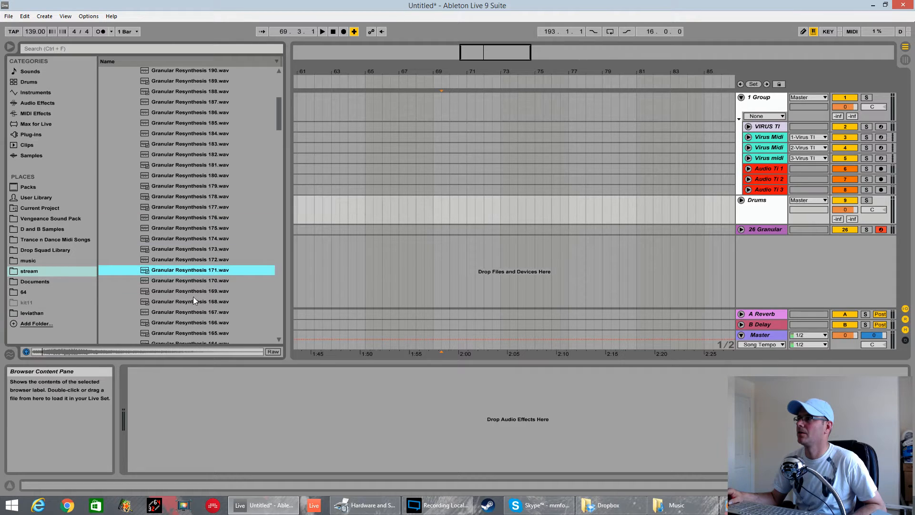
click(194, 292)
click(199, 261)
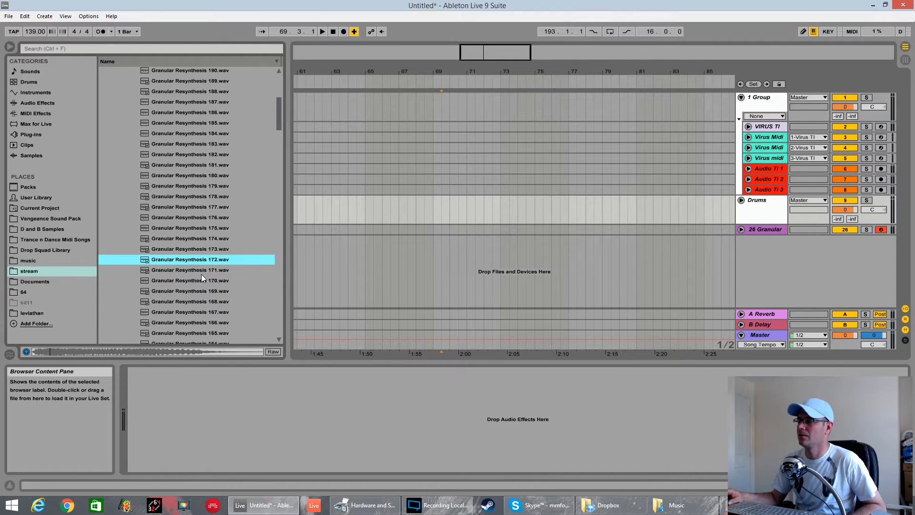
scroll(198, 273, up, 2)
click(193, 145)
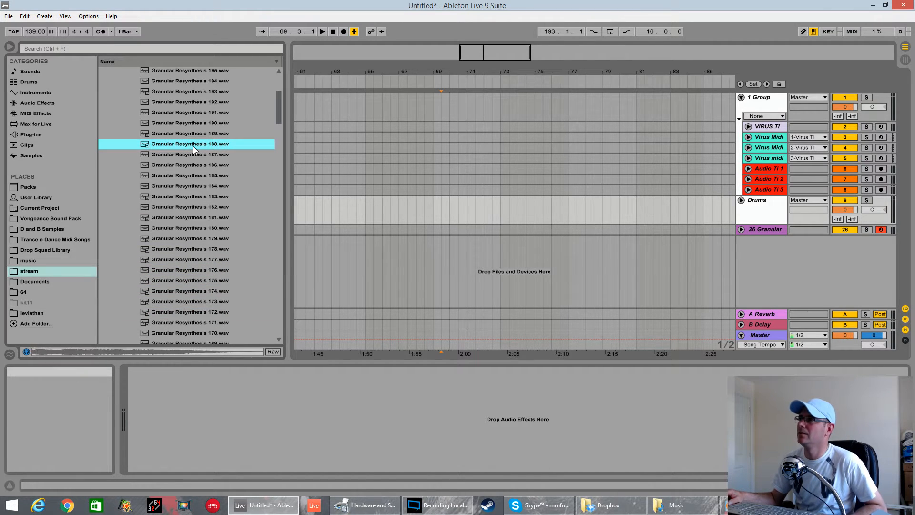
scroll(194, 156, up, 3)
click(202, 135)
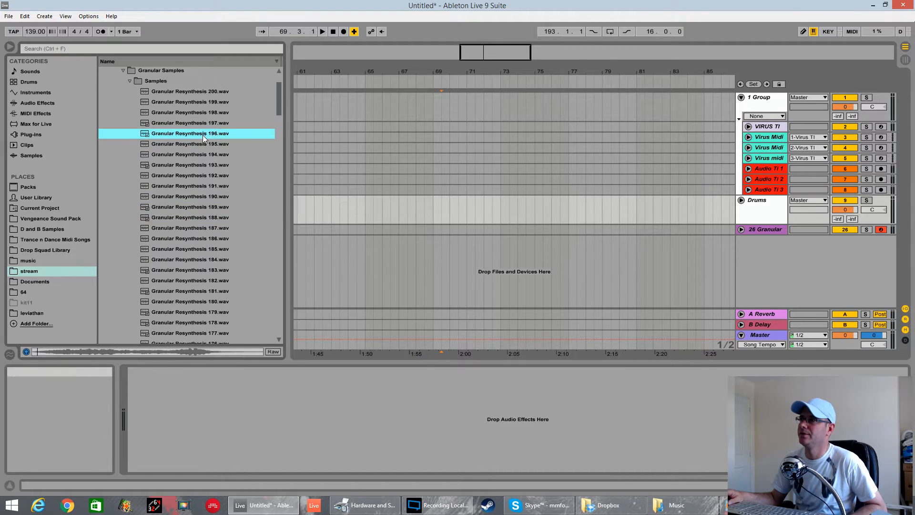
scroll(203, 136, down, 2)
click(199, 280)
scroll(196, 281, down, 2)
click(192, 280)
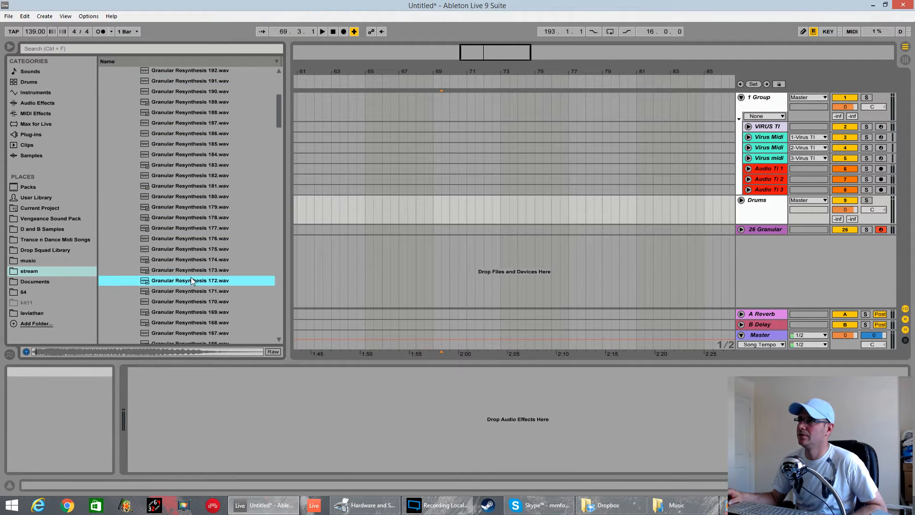
scroll(191, 278, down, 2)
click(190, 281)
scroll(189, 281, down, 2)
click(188, 281)
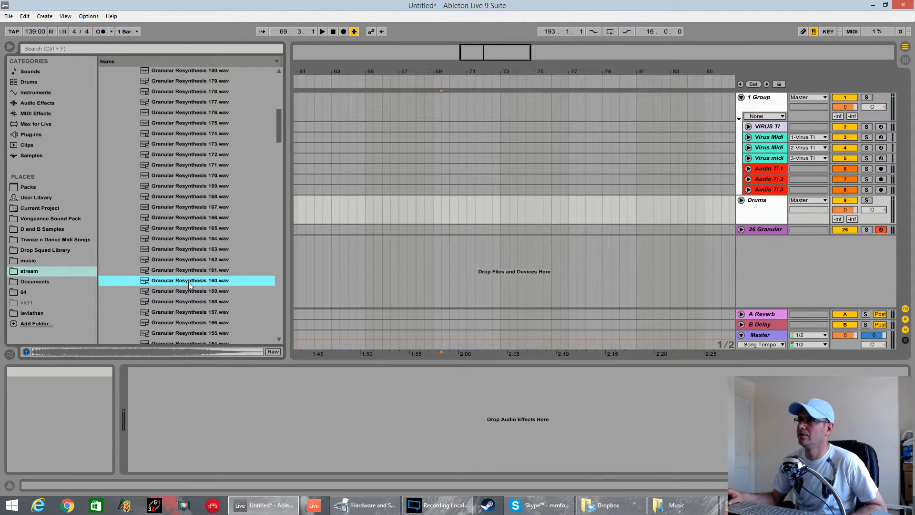
scroll(188, 281, up, 2)
click(188, 281)
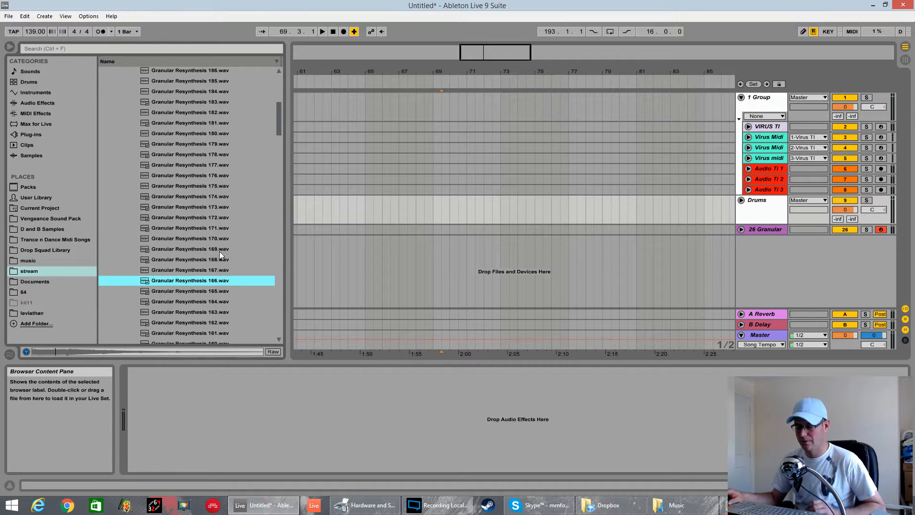
Delete the Granular Resynthesis 174 sampler from track 26 and add the Serum_x64 plug-in to that track.
click(322, 230)
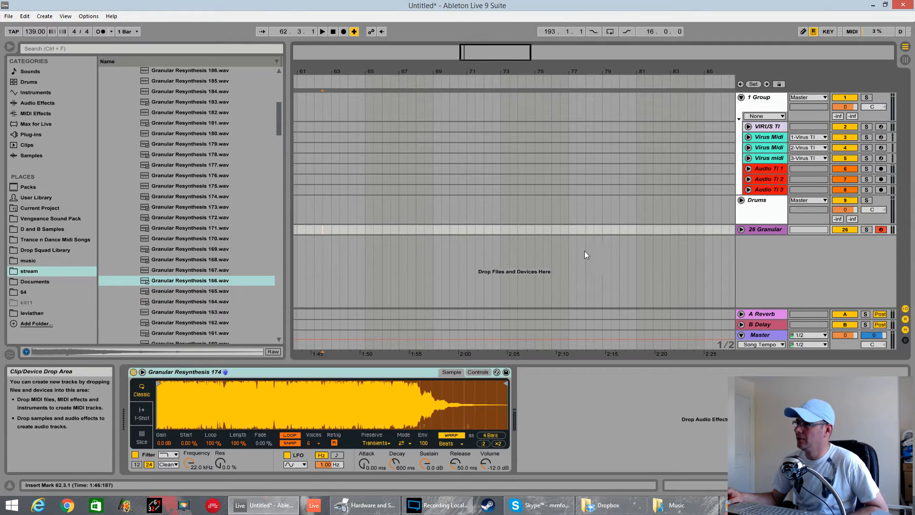
right_click(254, 371)
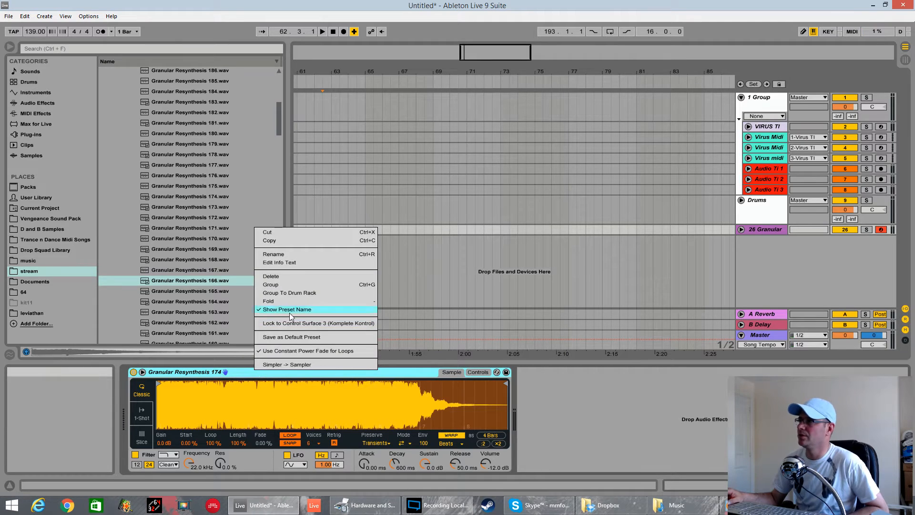
click(265, 277)
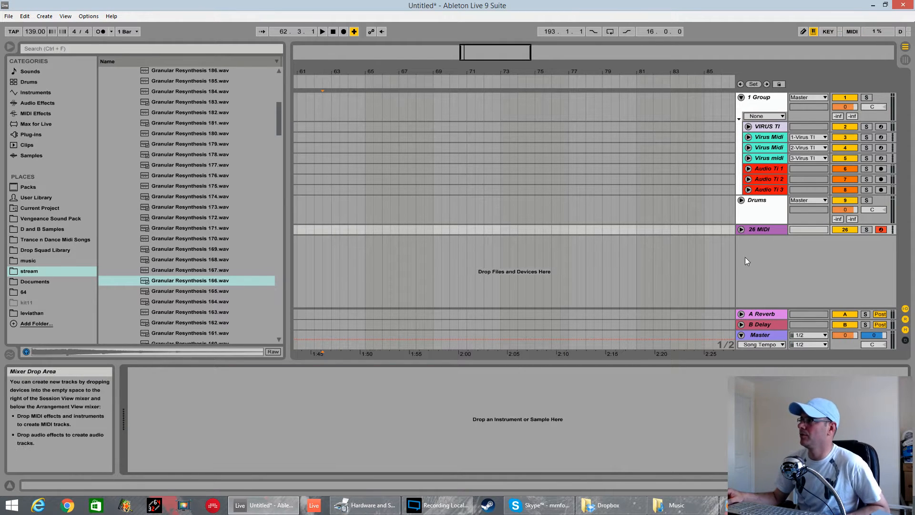
click(42, 134)
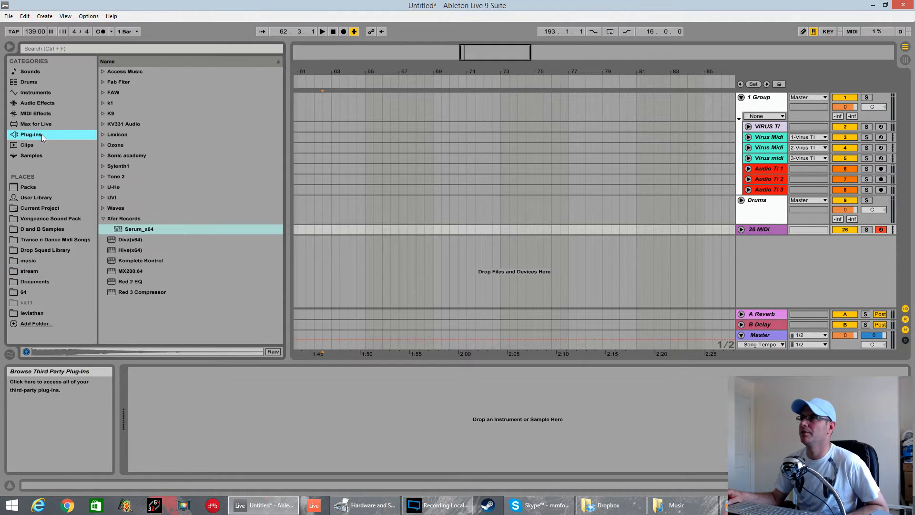
drag(130, 231, 763, 231)
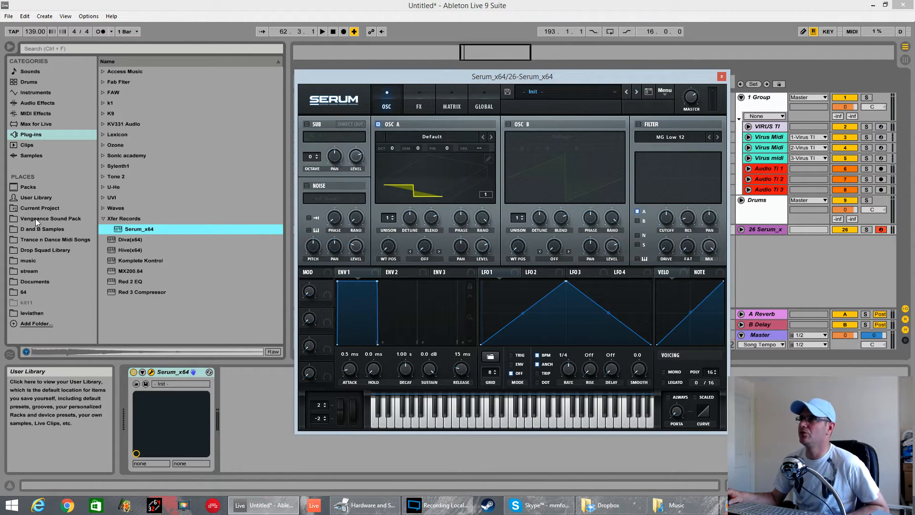
Audition more samples in the stream folder, including Granular Resynthesis 155 and 144, ending on Granular Resynthesis 142.wav.
click(29, 272)
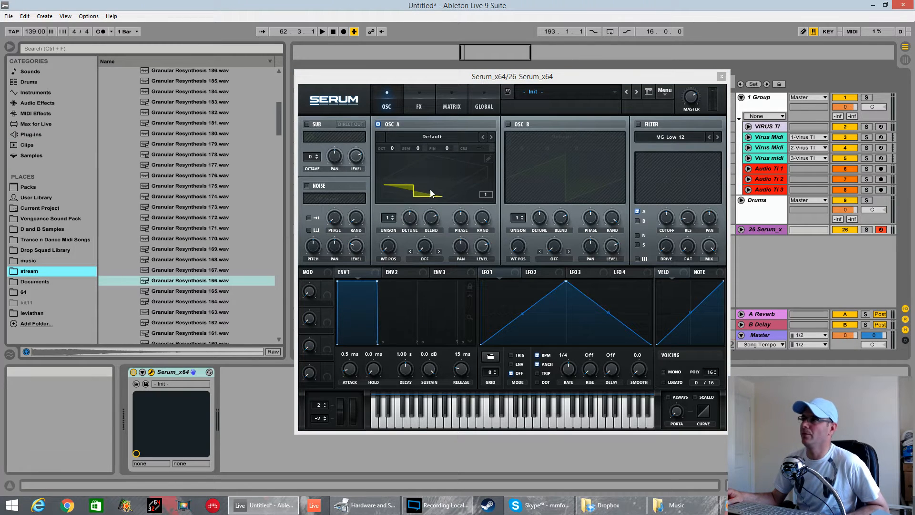
click(194, 249)
scroll(193, 242, up, 4)
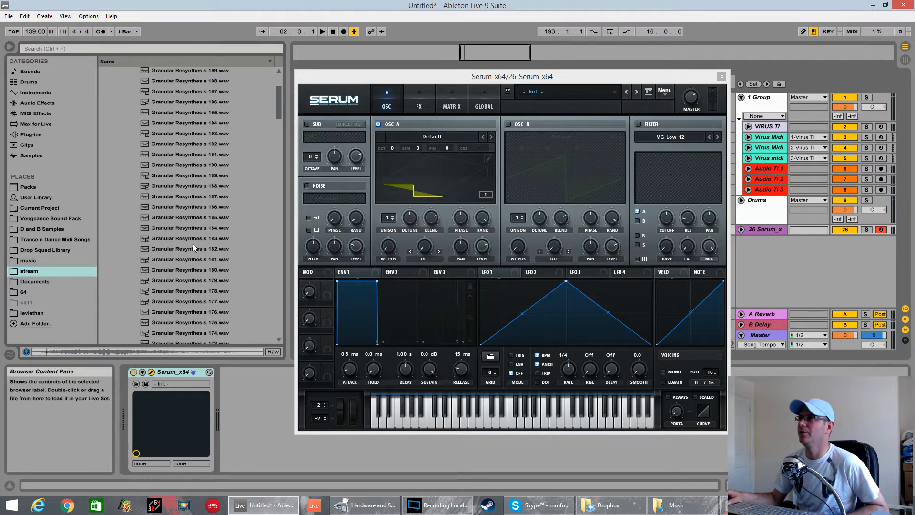
scroll(190, 255, down, 4)
scroll(183, 264, down, 2)
click(181, 278)
scroll(182, 277, down, 2)
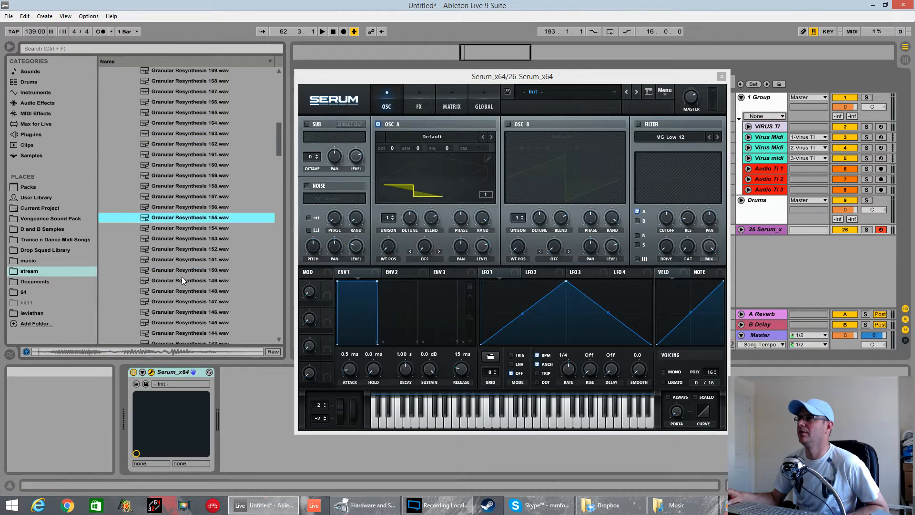
click(183, 278)
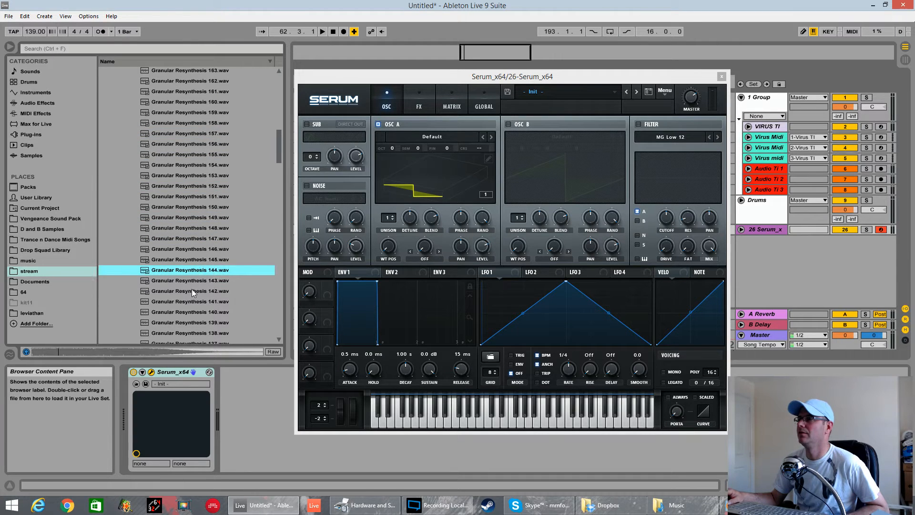
click(192, 290)
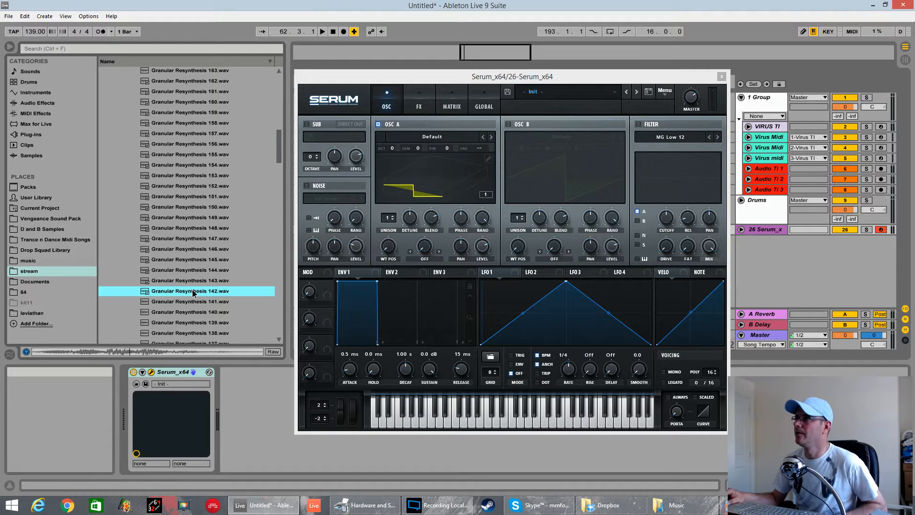
Import Granular Resynthesis 142.wav into Serum's oscillator A as a wavetable with the FFT 2048 option.
drag(193, 292, 275, 390)
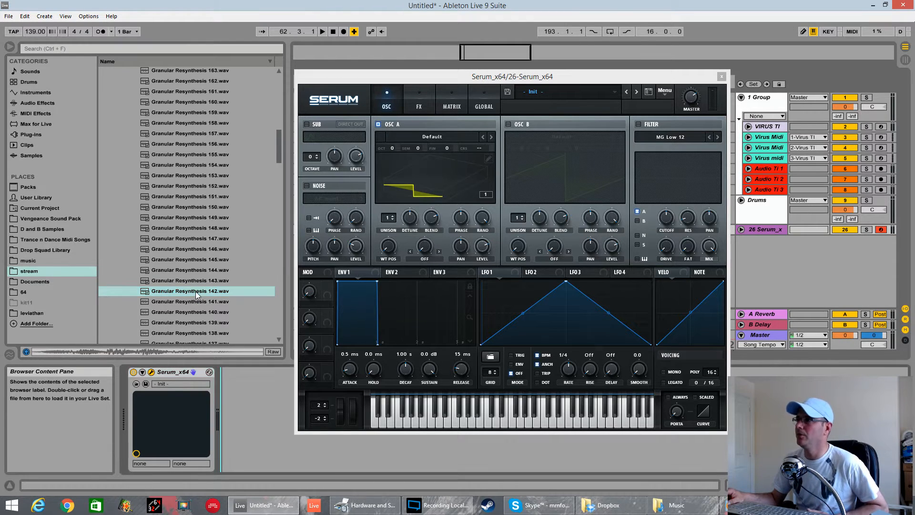
drag(194, 292, 481, 200)
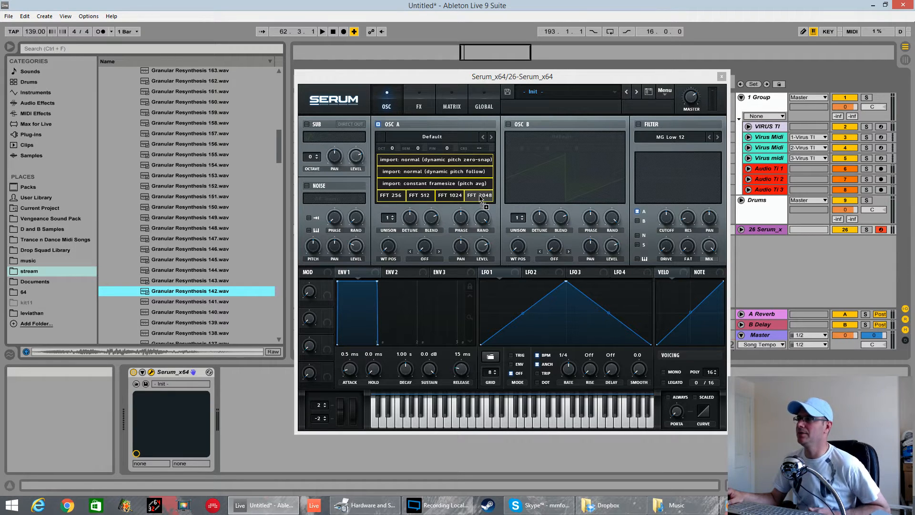
drag(480, 200, 481, 201)
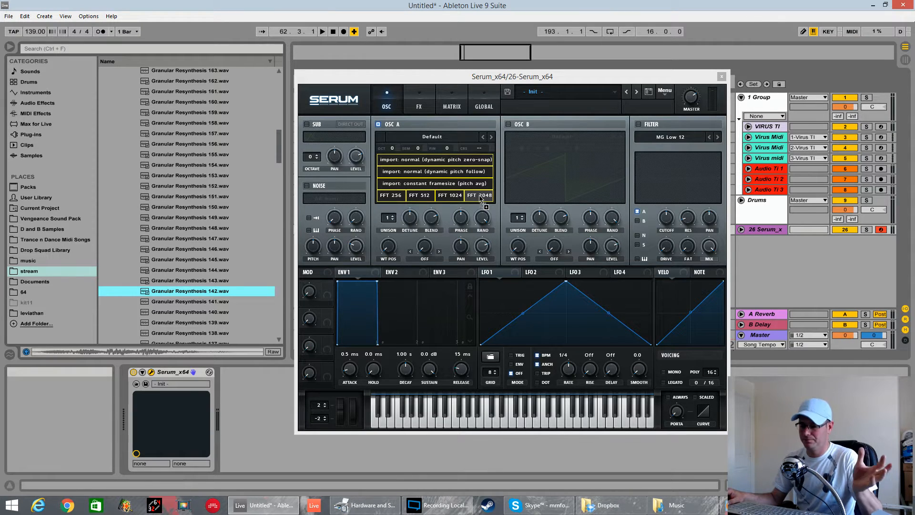
drag(481, 200, 479, 200)
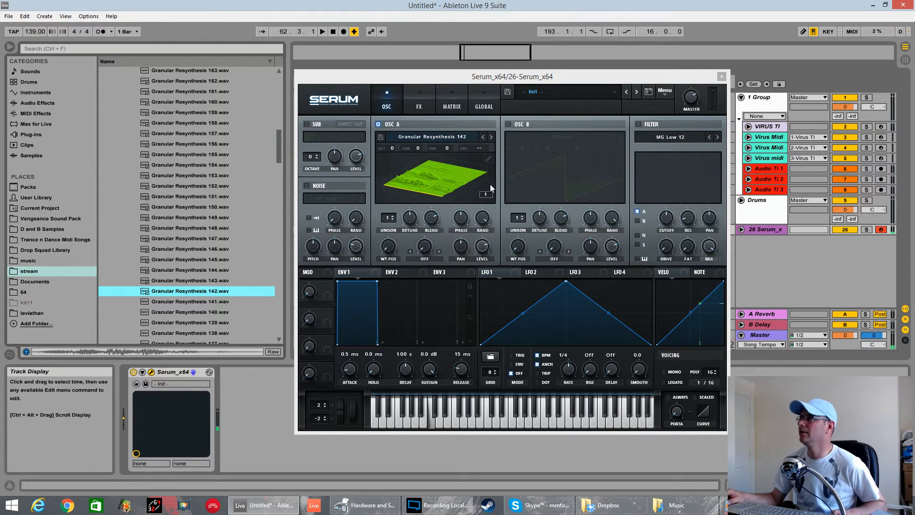
Glance at oscillator A's table in the wavetable editor, close it, and set oscillator A's wavetable position to 38.
click(492, 157)
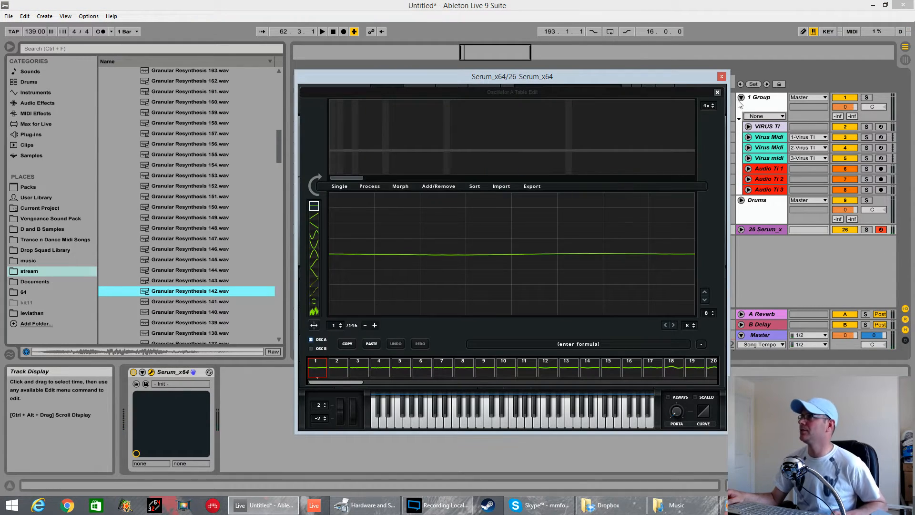
click(718, 92)
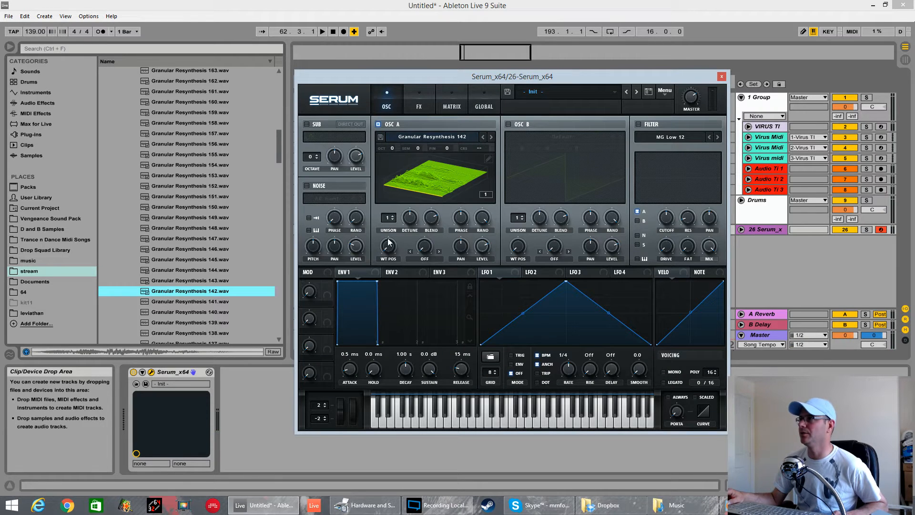
drag(389, 246, 392, 177)
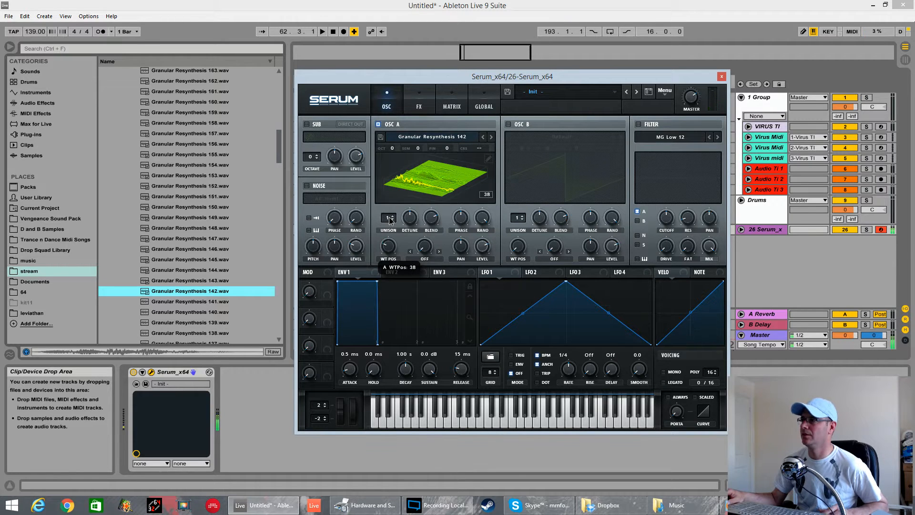
Normalize each frame of oscillator A's wavetable separately in the wavetable editor, and return to the oscillator's 3D wavetable display.
click(492, 165)
click(491, 161)
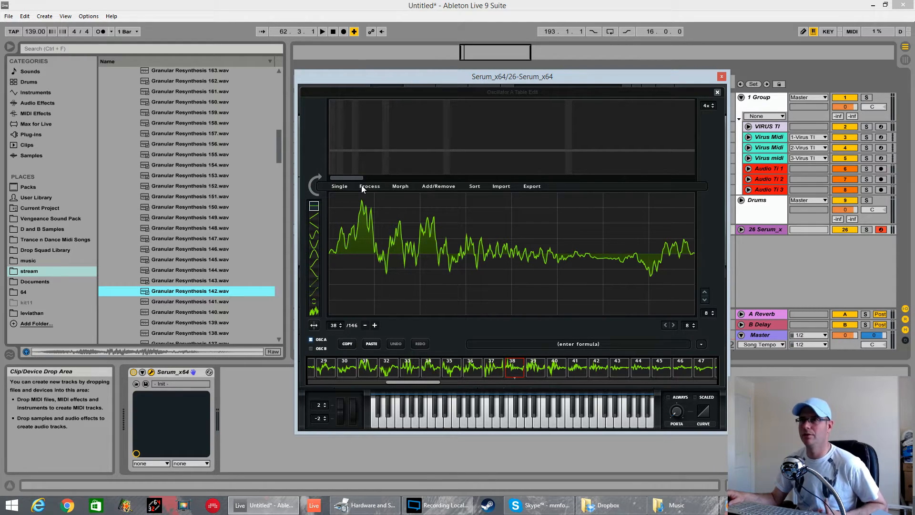
click(339, 186)
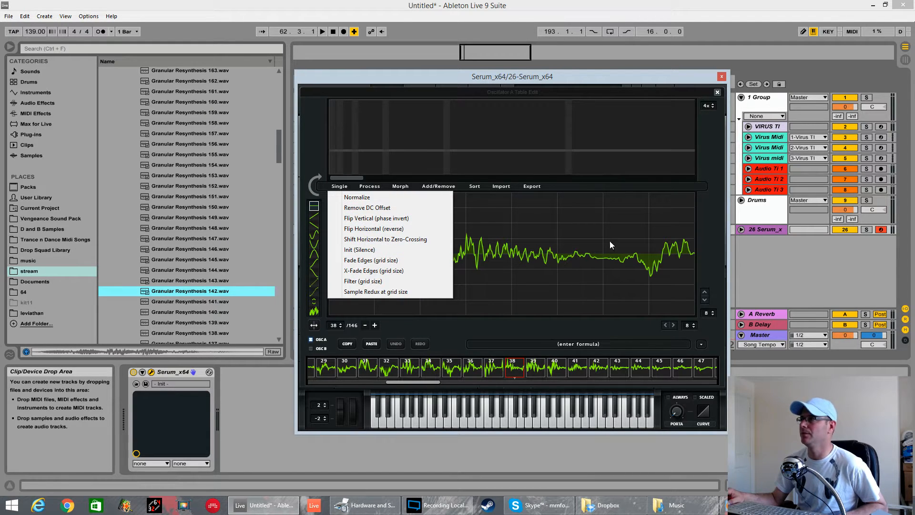
click(370, 187)
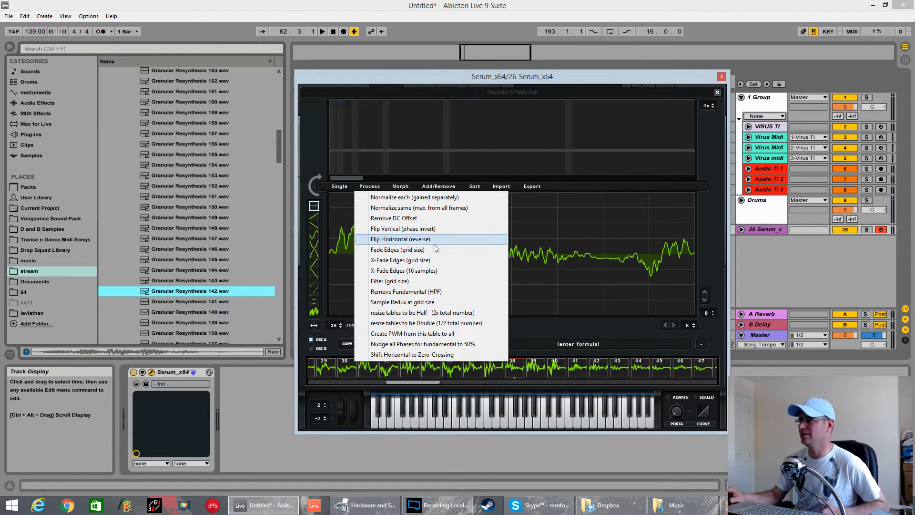
click(446, 197)
click(718, 92)
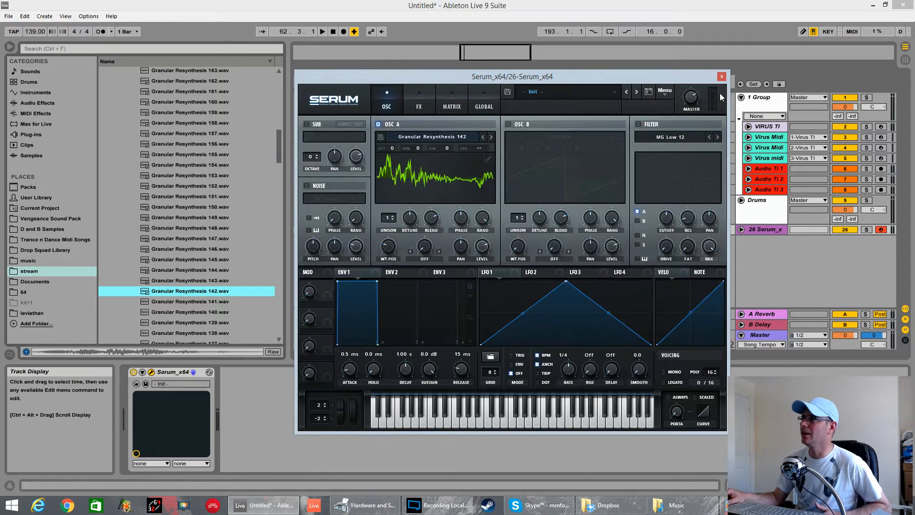
click(442, 176)
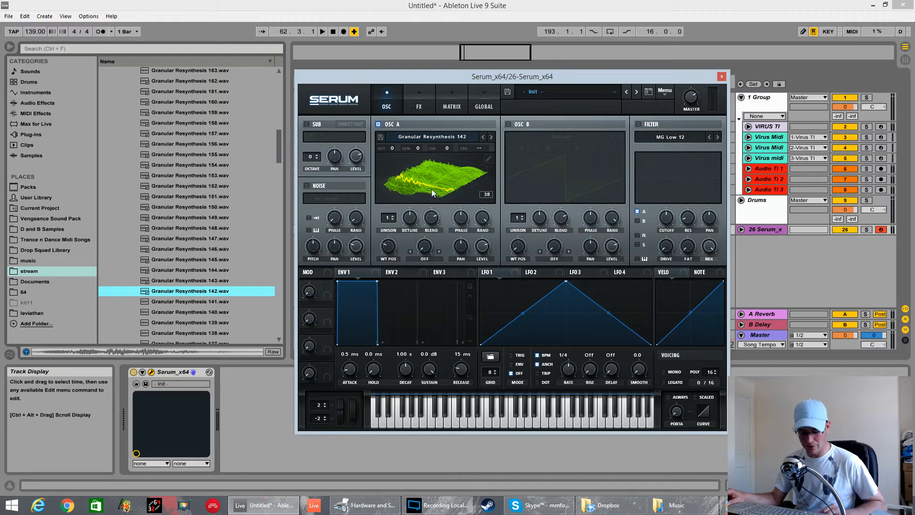
Lower oscillator A's octave to -1 and set its wavetable position to 24.
mouse_move(381, 253)
mouse_down()
mouse_move(400, 205)
mouse_move(379, 269)
mouse_up()
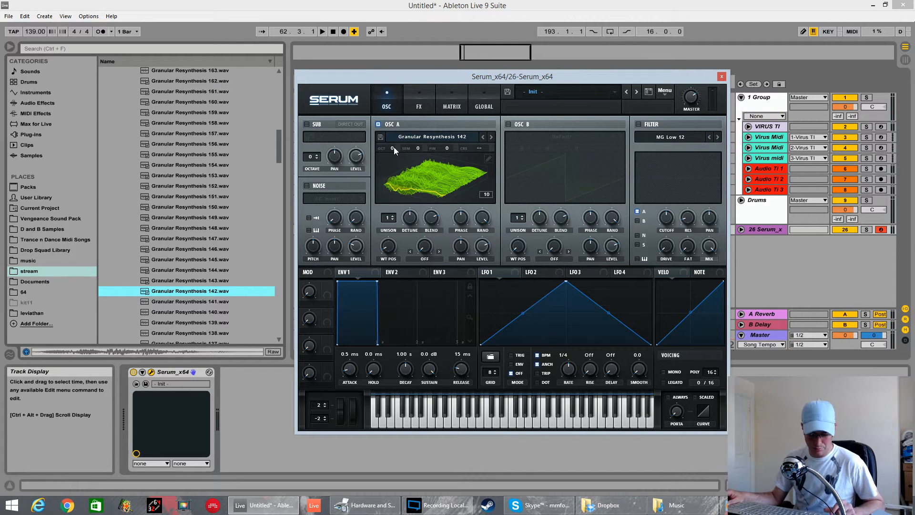
drag(393, 146, 393, 164)
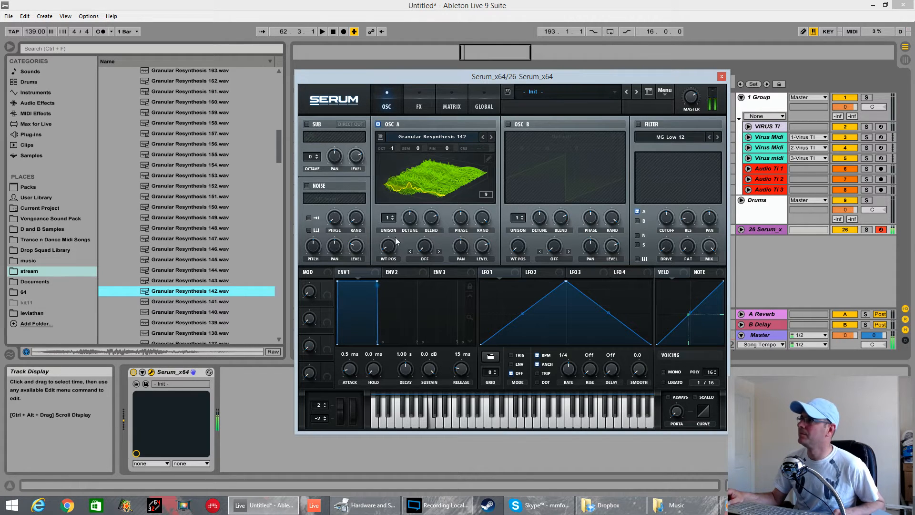
drag(391, 246, 448, 329)
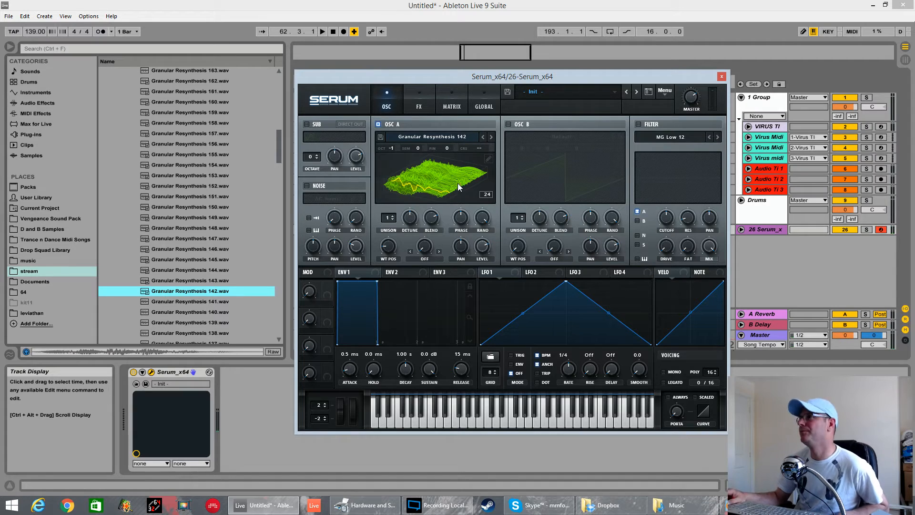
Set oscillator A's wavetable position to 72 and try to remove the table's frames from the selected one to the end.
click(488, 158)
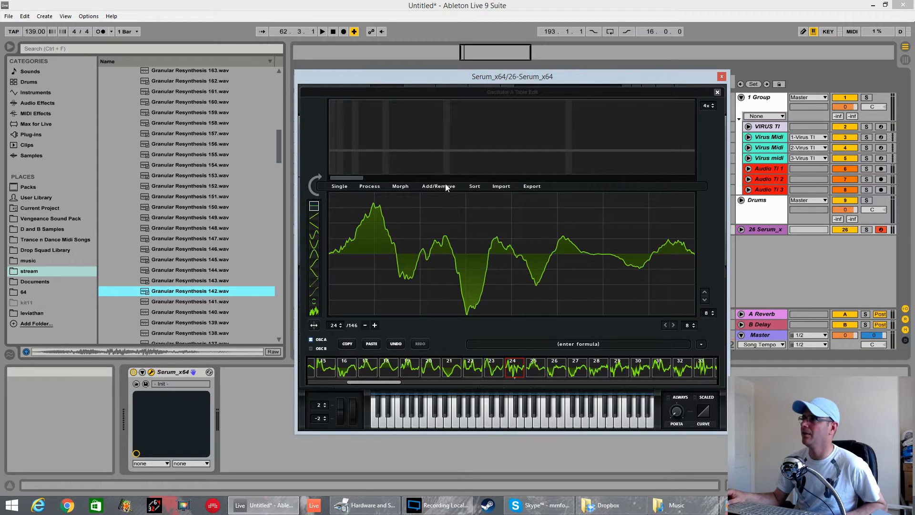
click(718, 92)
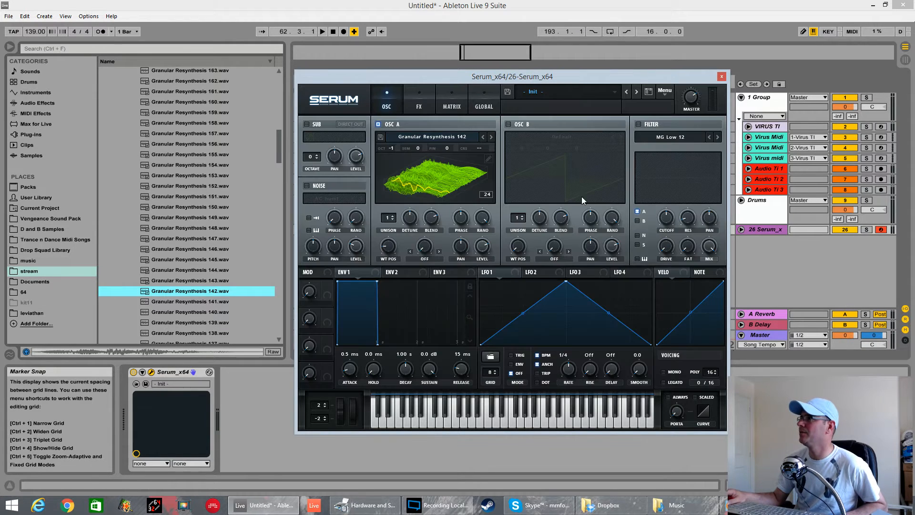
drag(388, 246, 386, 213)
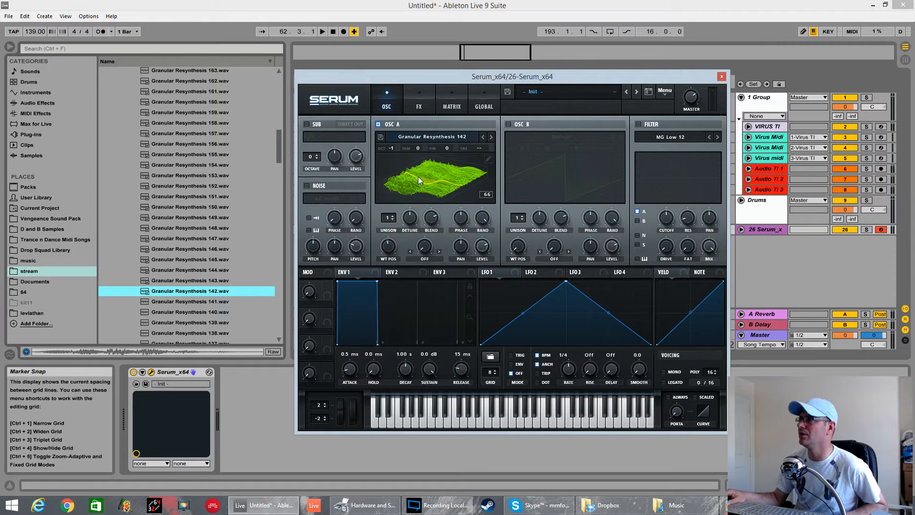
scroll(391, 243, up, 3)
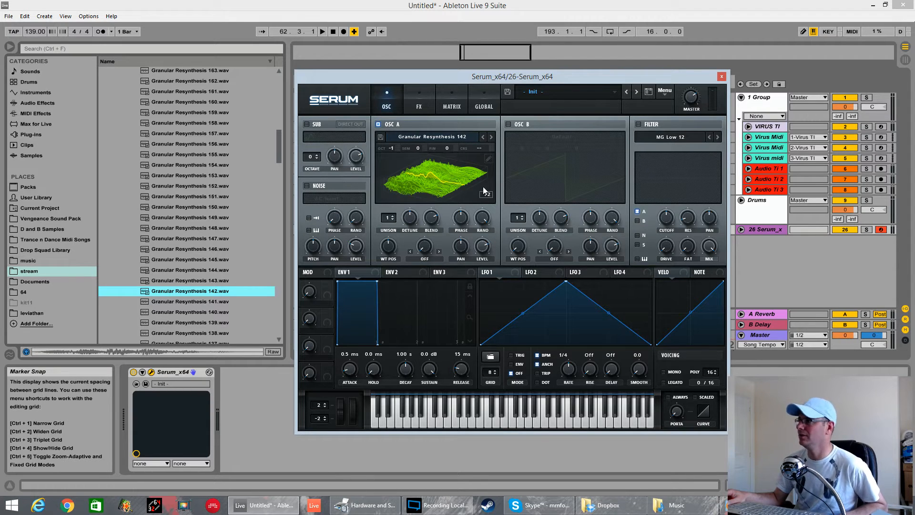
click(488, 160)
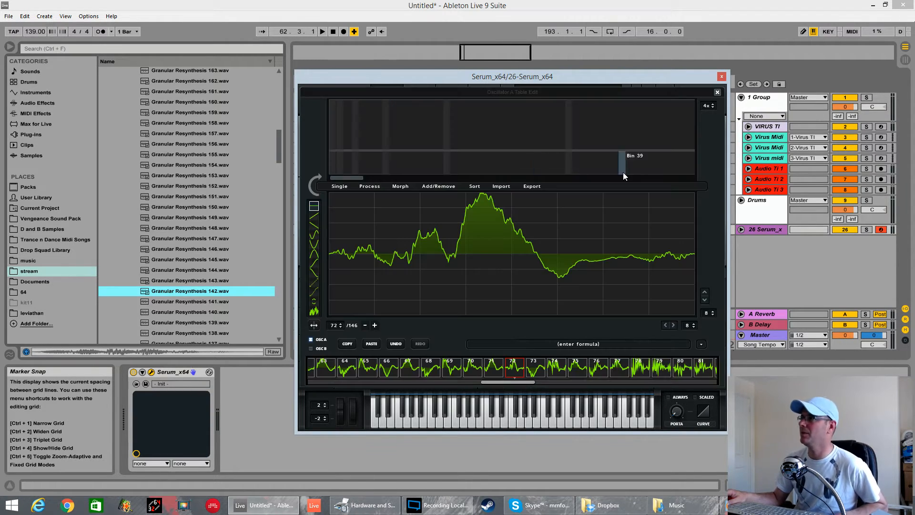
click(445, 187)
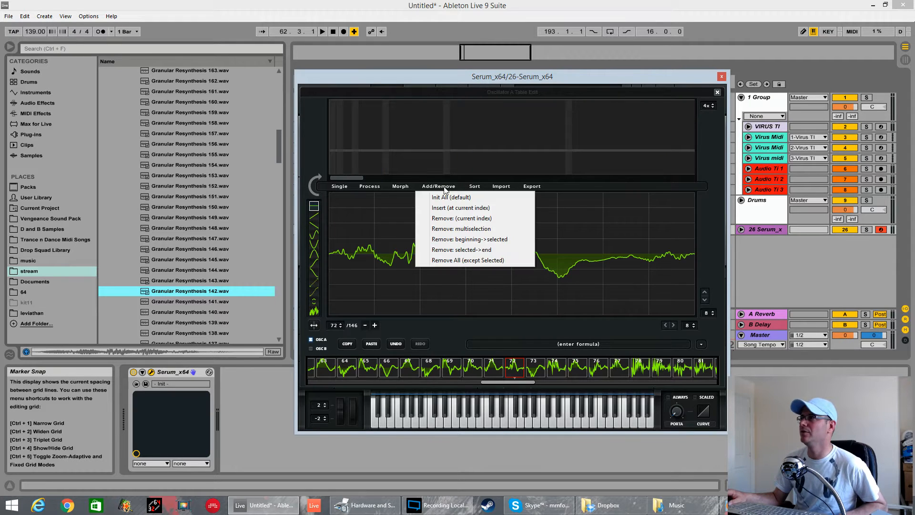
click(464, 250)
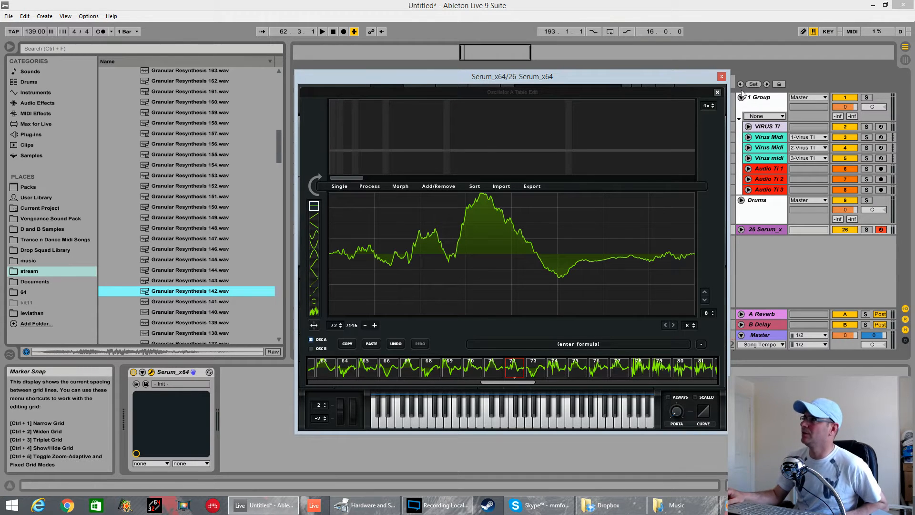
click(717, 92)
Set oscillator A's wavetable position to 82 and apply Morph - Spectral to the table in the wavetable editor.
mouse_move(381, 256)
mouse_down()
mouse_move(388, 222)
mouse_move(378, 273)
mouse_up()
drag(383, 239, 383, 237)
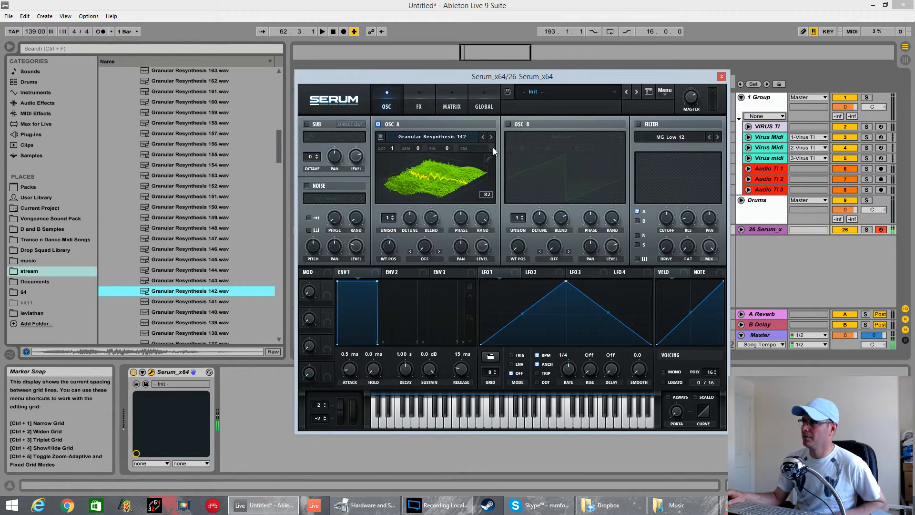
click(489, 161)
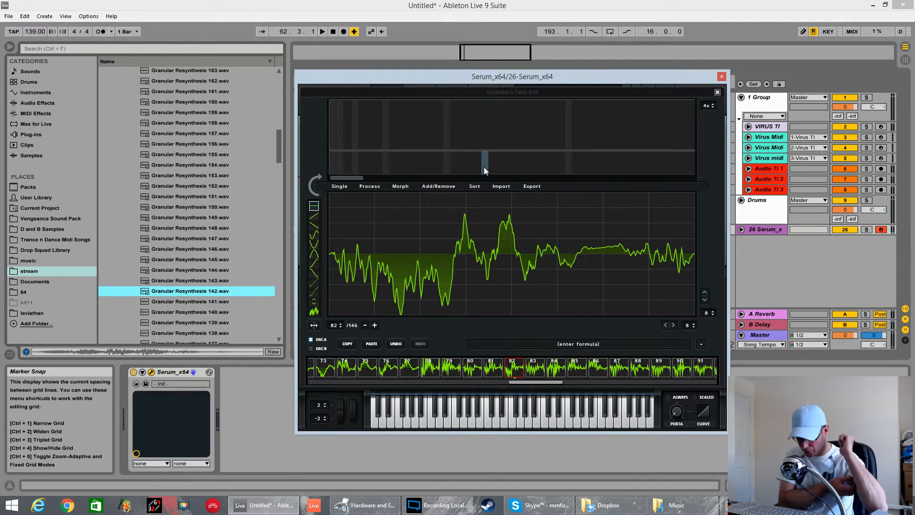
click(407, 185)
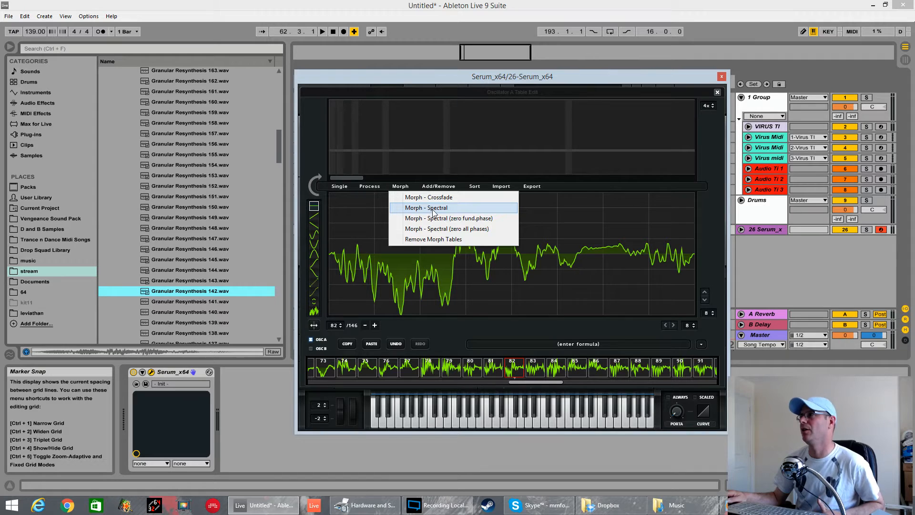
click(436, 209)
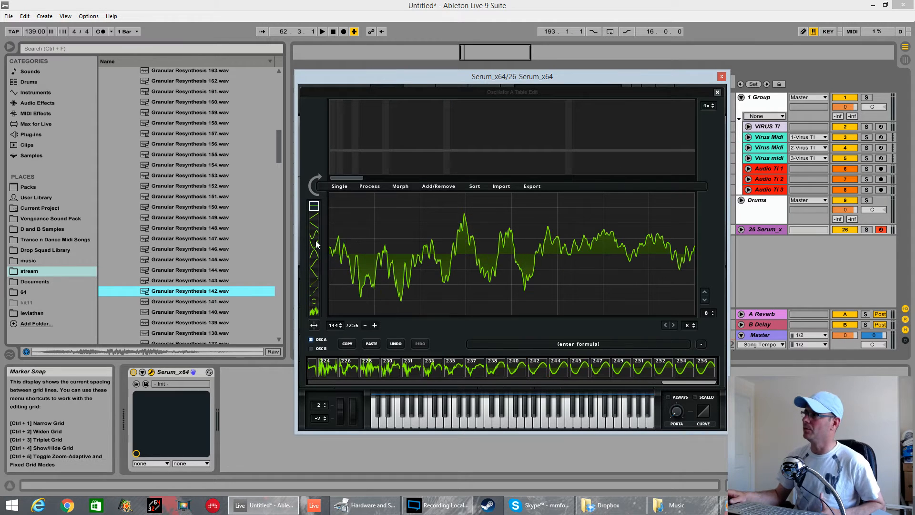
click(718, 92)
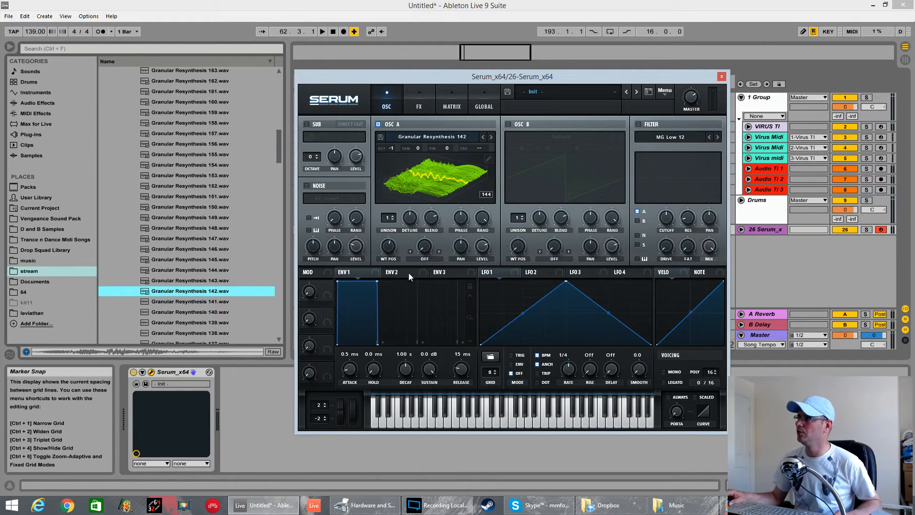
Remove oscillator A's wavetable frames from frame 146 to the end, and set the wavetable position to 85.
mouse_move(388, 247)
mouse_down()
mouse_move(413, 320)
mouse_move(422, 270)
mouse_move(390, 246)
mouse_move(393, 233)
mouse_up()
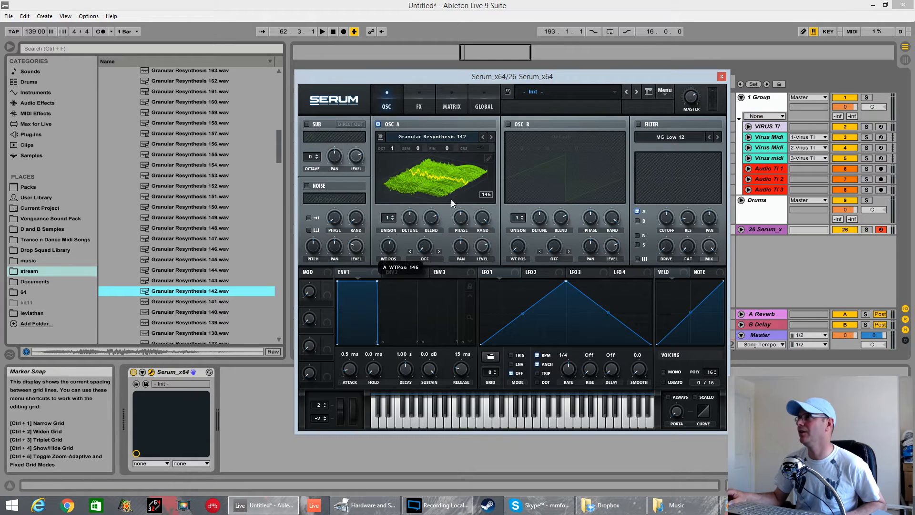
click(488, 159)
click(438, 186)
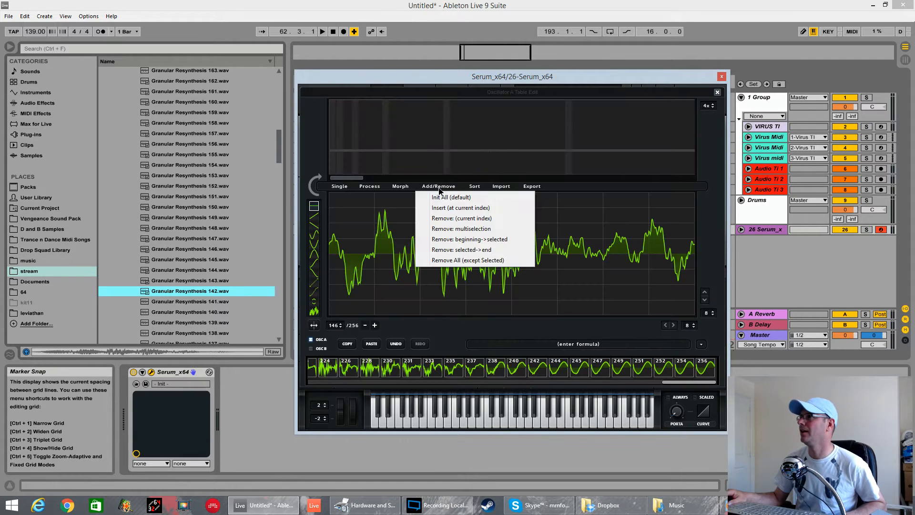
click(431, 248)
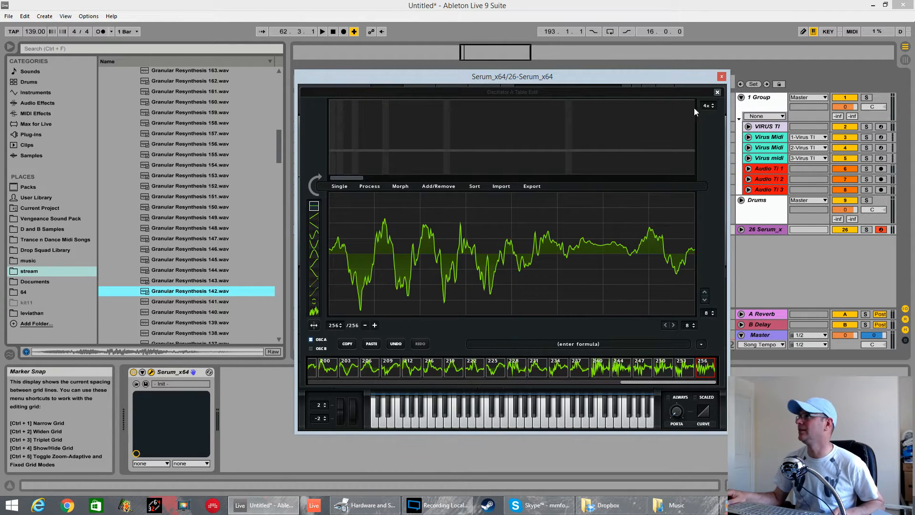
click(717, 93)
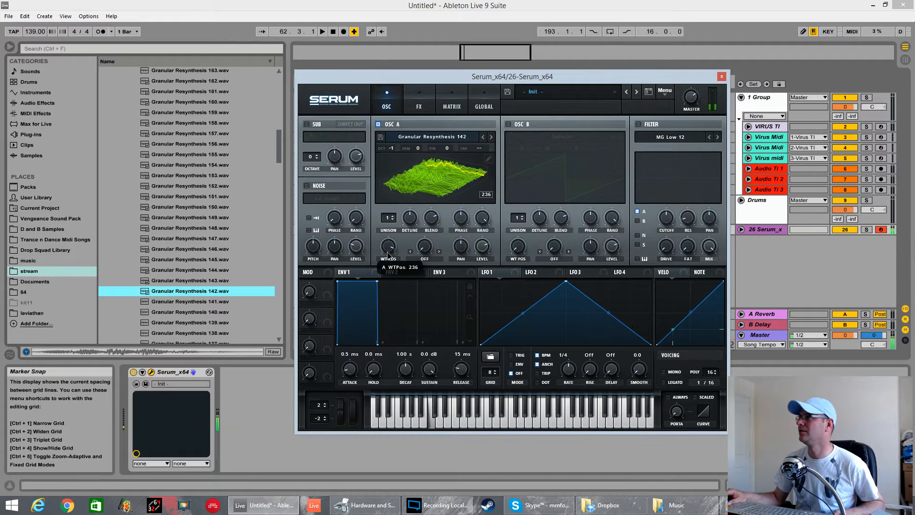
drag(389, 260, 450, 259)
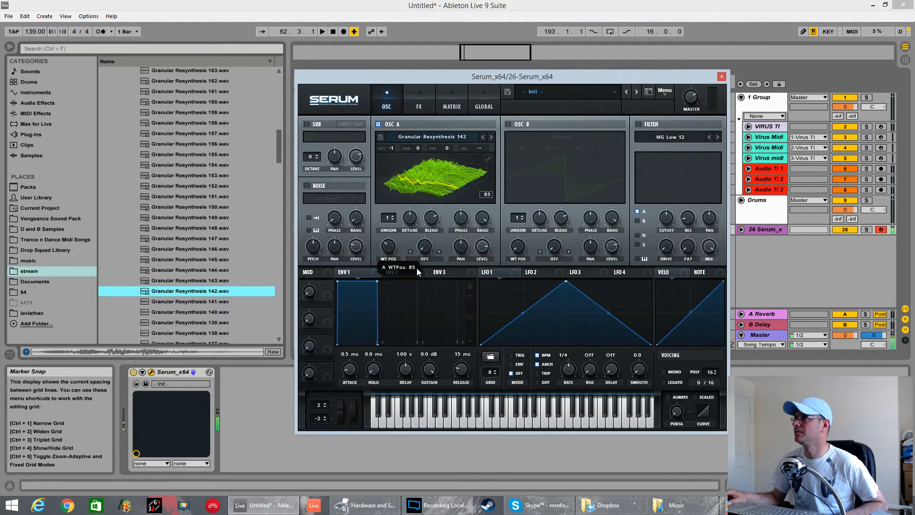
Reshape LFO 1 with a steeply curved rise, a later peak, and an added point that curves the end of the fall.
drag(525, 314, 523, 292)
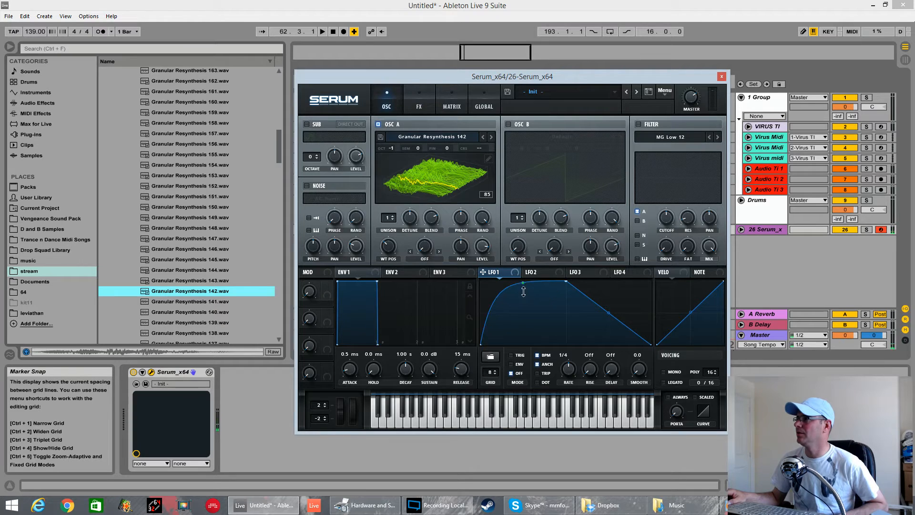
click(572, 274)
click(508, 274)
drag(567, 282, 594, 276)
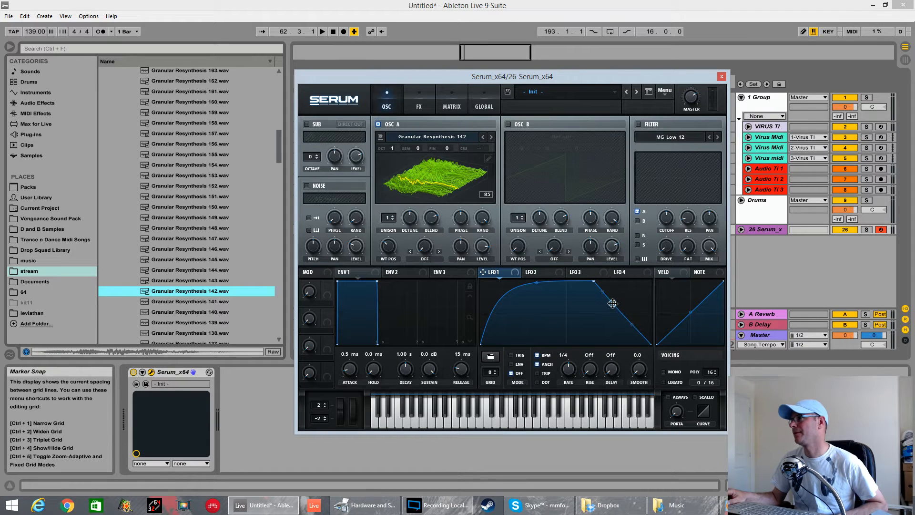
double_click(621, 320)
drag(640, 337, 622, 344)
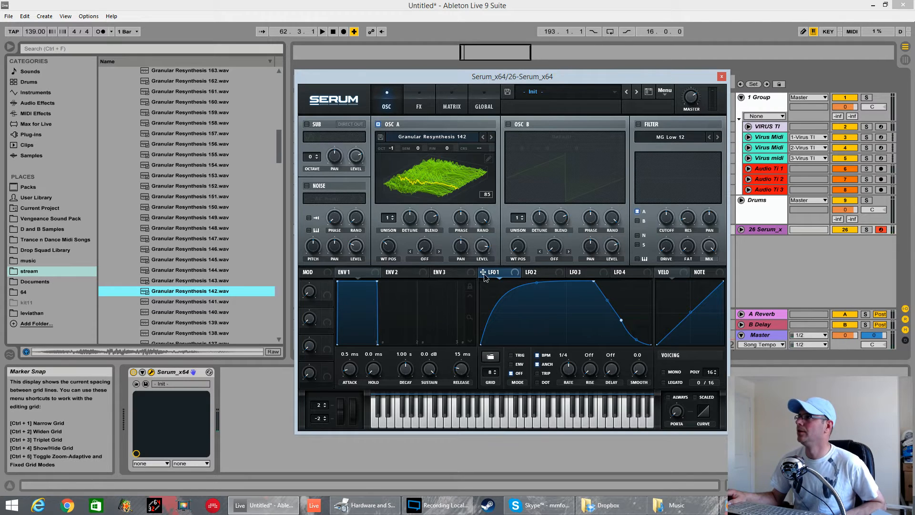
Modulate oscillator A's wavetable position with LFO 1 in ENV mode at a one-bar rate, and adjust the base wavetable position.
drag(483, 272, 389, 246)
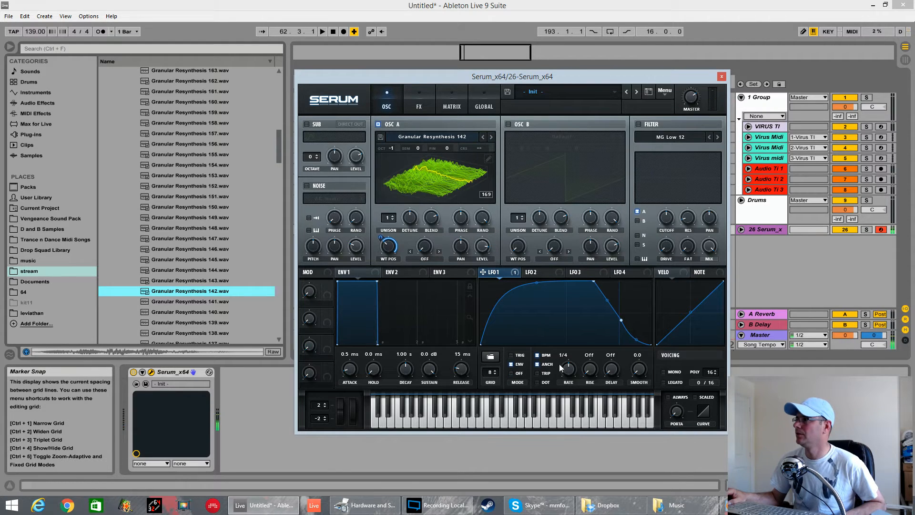
drag(560, 364, 560, 374)
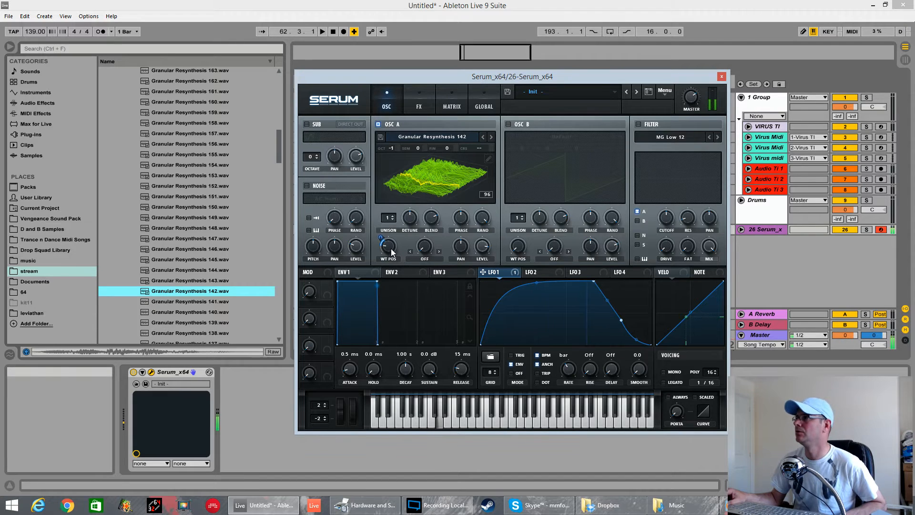
drag(392, 253, 390, 241)
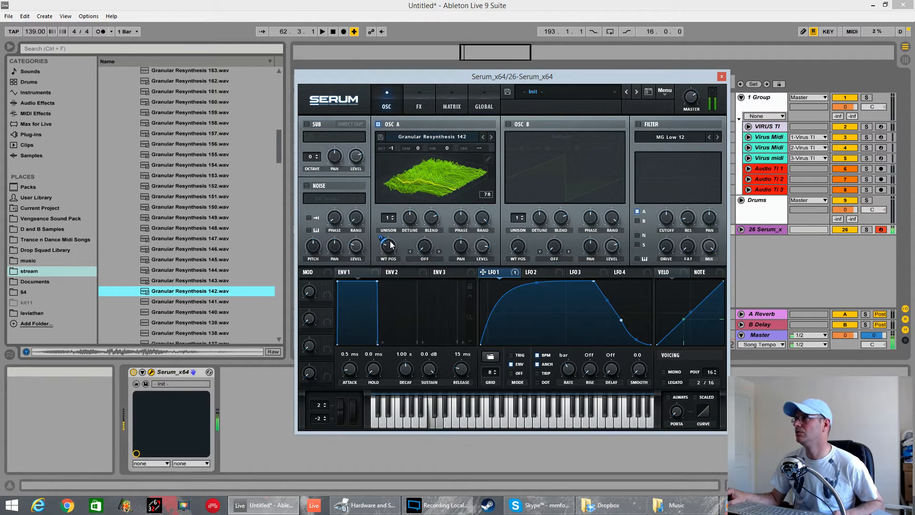
mouse_move(383, 237)
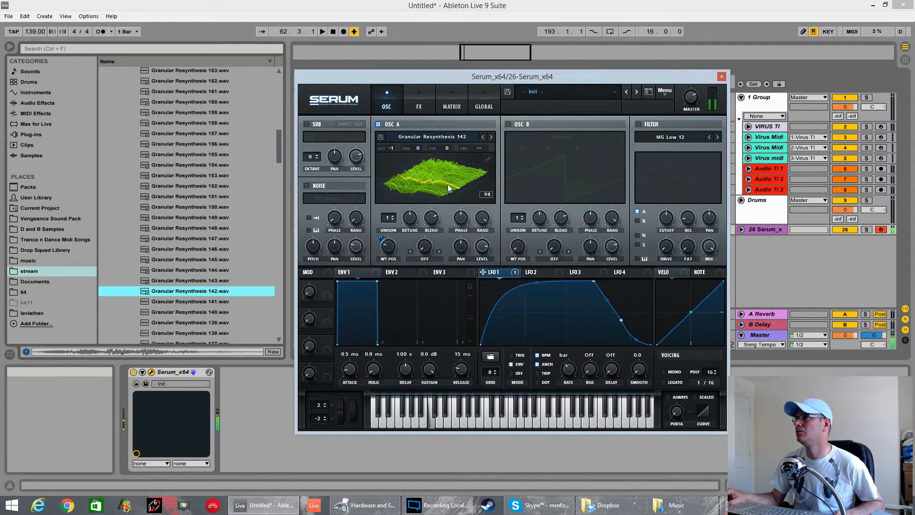
Check the morph options for oscillator A's table in the wavetable editor, and close the editor.
click(488, 158)
click(401, 186)
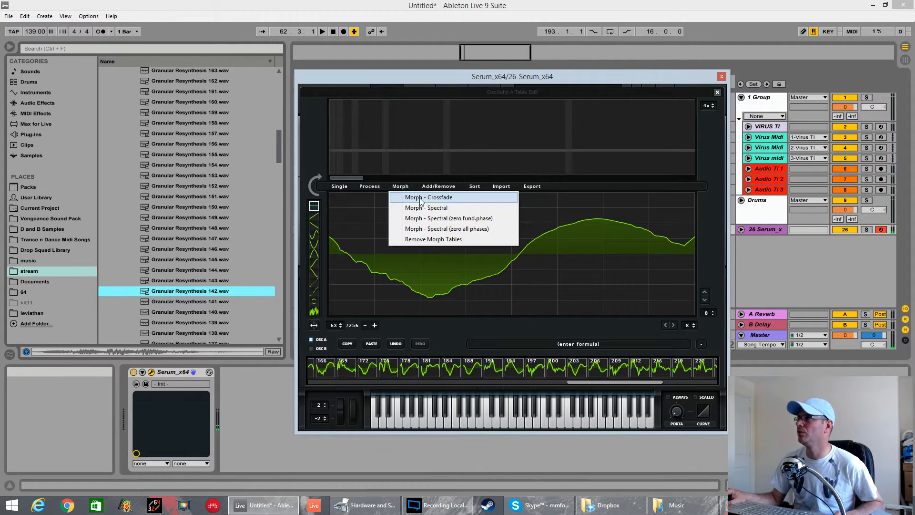
click(718, 93)
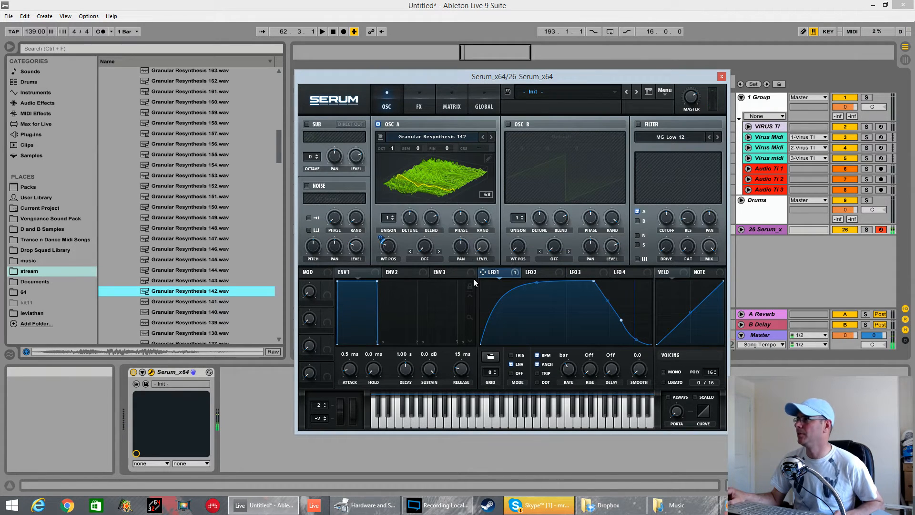
Assign LFO 1 to modulate oscillator A's level.
drag(485, 258, 483, 249)
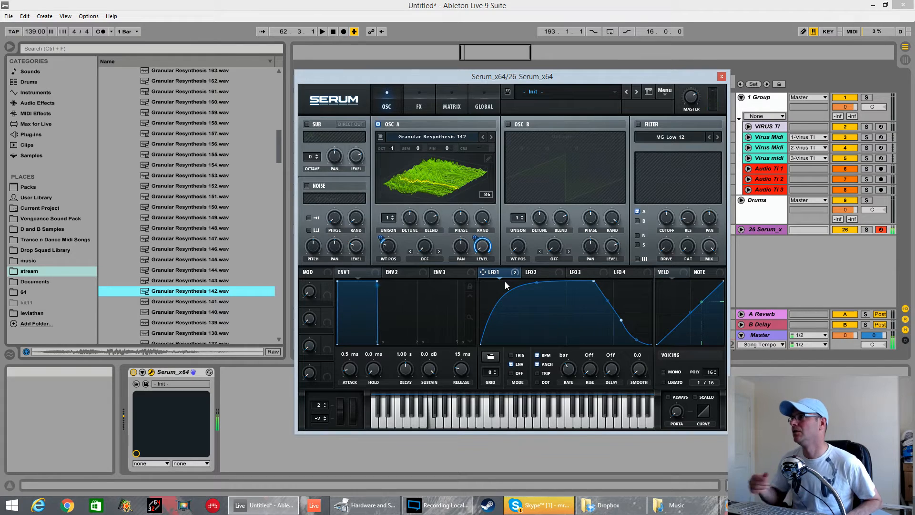
Set oscillator A to two unison voices with a detune of 0.03.
click(392, 218)
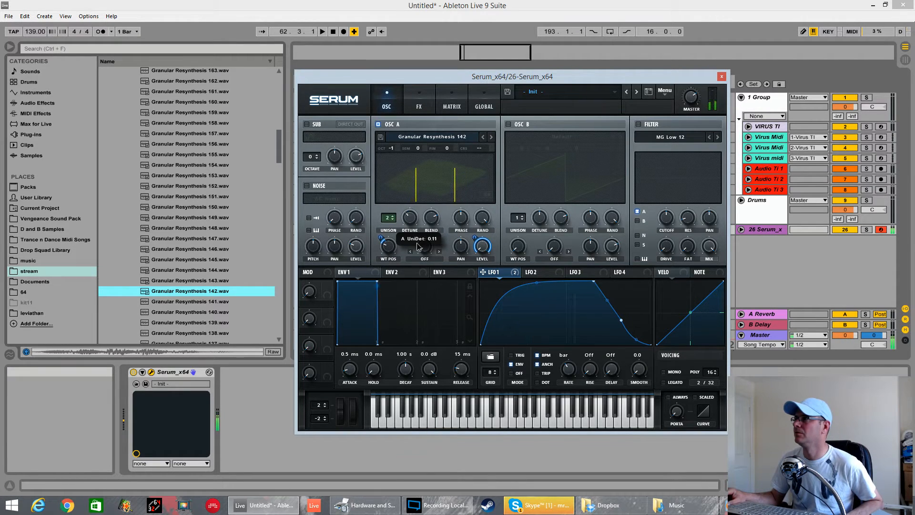
drag(418, 246, 421, 252)
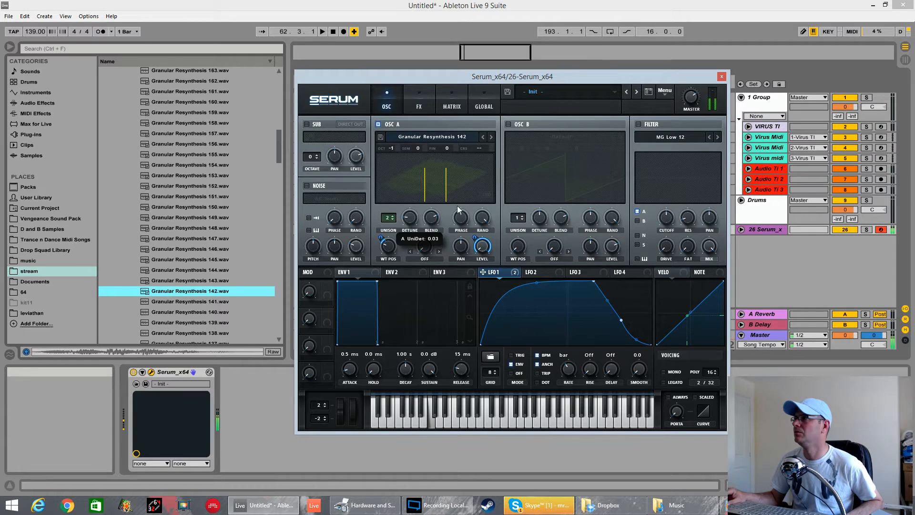
click(421, 252)
Apply a Bend warp of -38% to oscillator A and set the master volume to 82%.
click(431, 88)
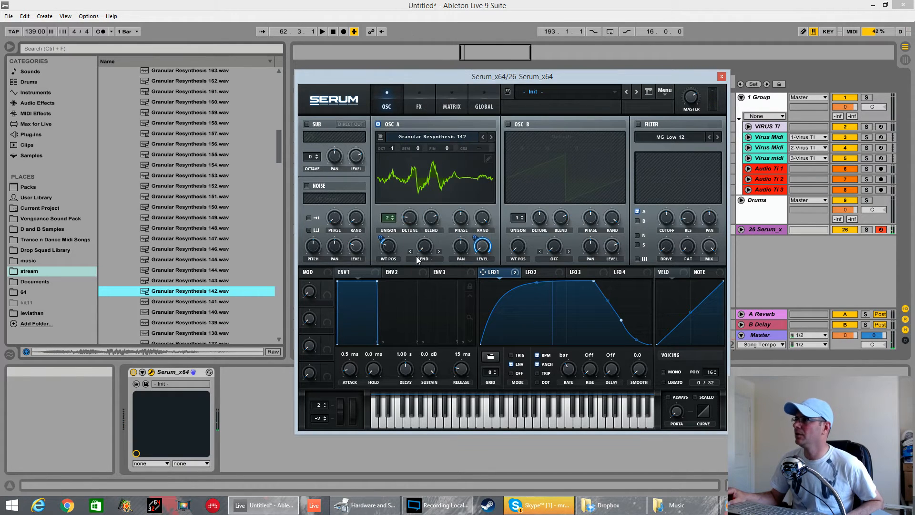
mouse_move(429, 248)
mouse_down()
mouse_move(432, 213)
mouse_move(434, 239)
mouse_up()
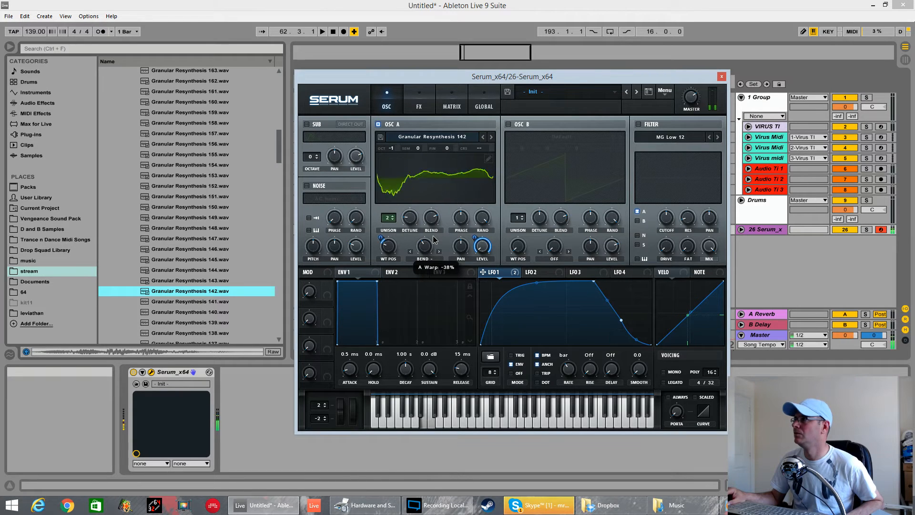
drag(690, 99, 690, 92)
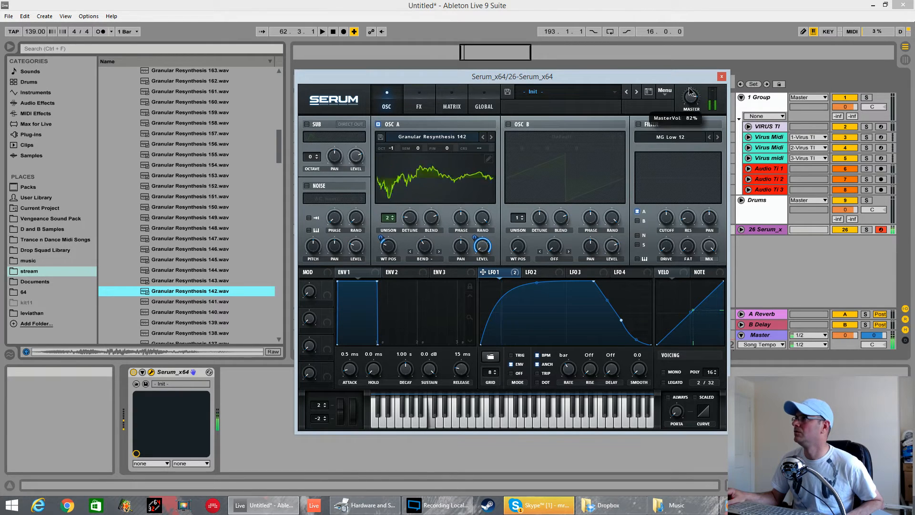
Normalize the frames of oscillator A's wavetable in the wavetable editor, and close the editor.
click(487, 160)
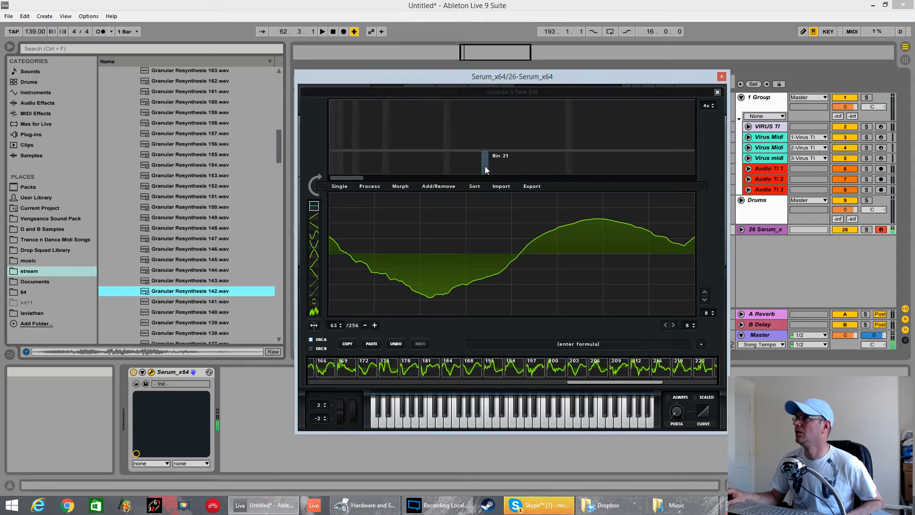
click(400, 186)
click(400, 196)
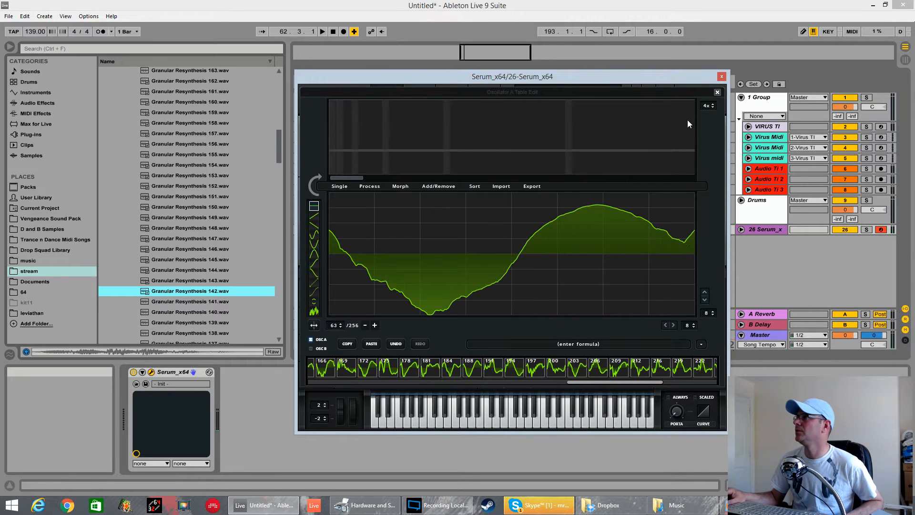
click(717, 92)
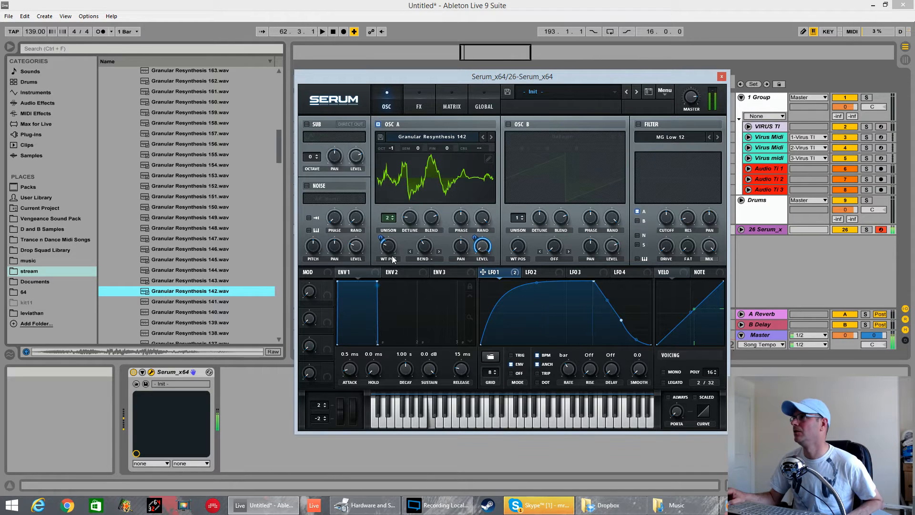
Assign LFO 1 to modulate oscillator A's warp amount, and switch its wavetable display to the 3D view.
drag(483, 274, 434, 216)
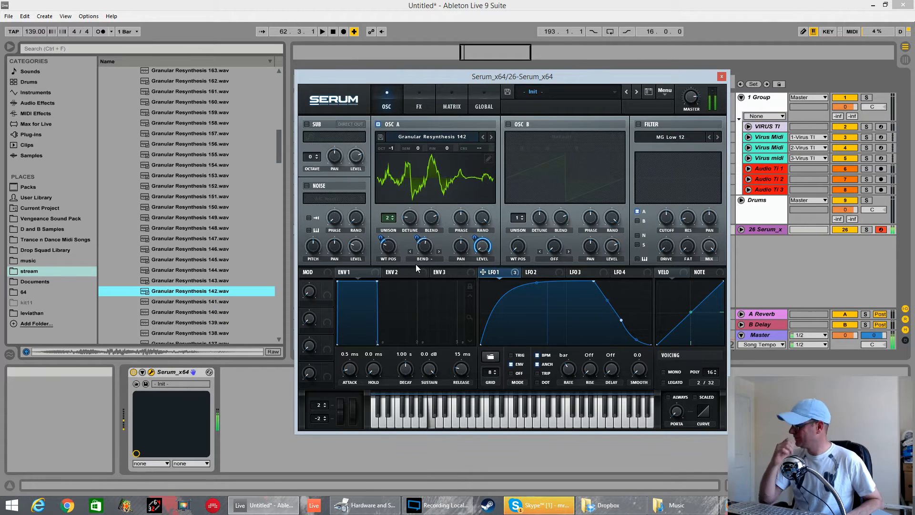
click(482, 192)
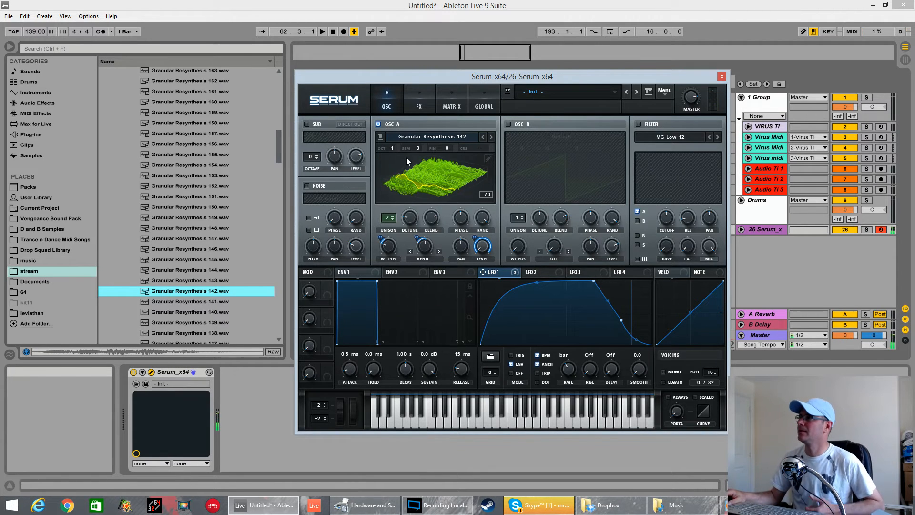
Save oscillator A's wavetable in the User tables folder as Fox 23.
click(380, 137)
click(502, 388)
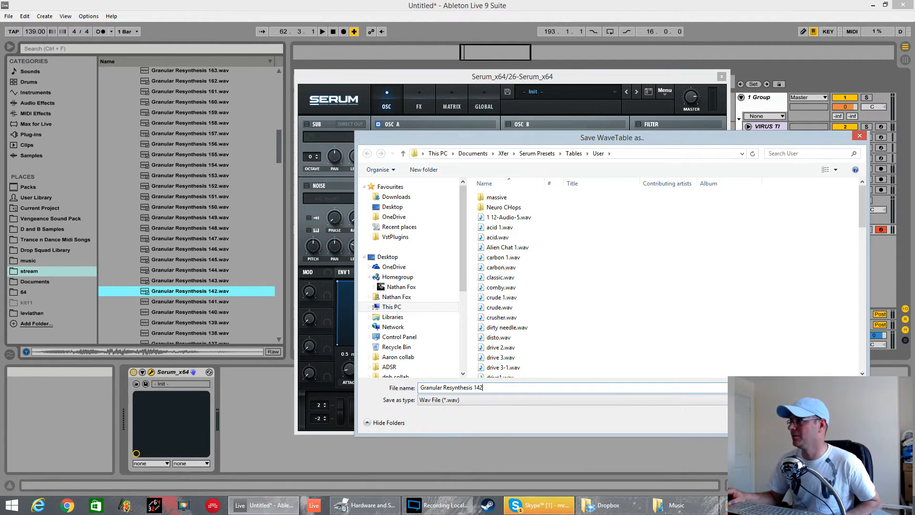
key(ctrl+a)
key(BackSpace)
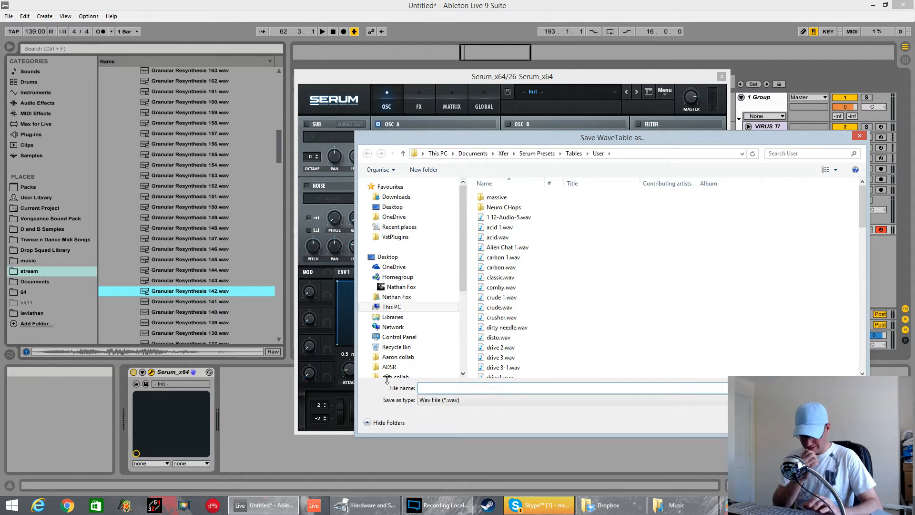
text(Fox 2)
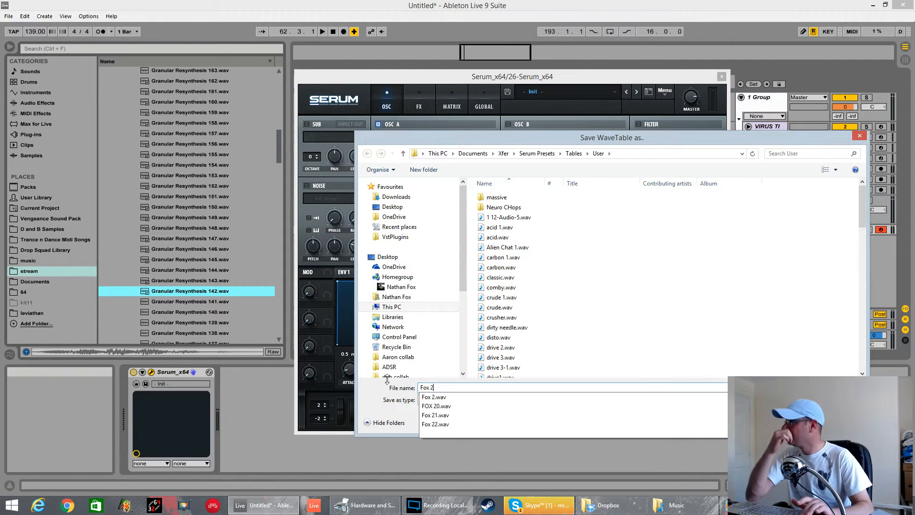
text(3)
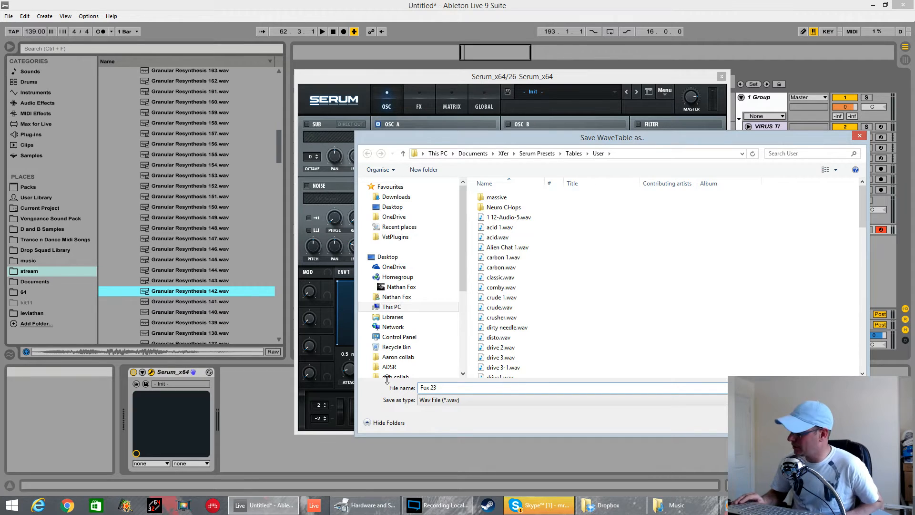
key(Return)
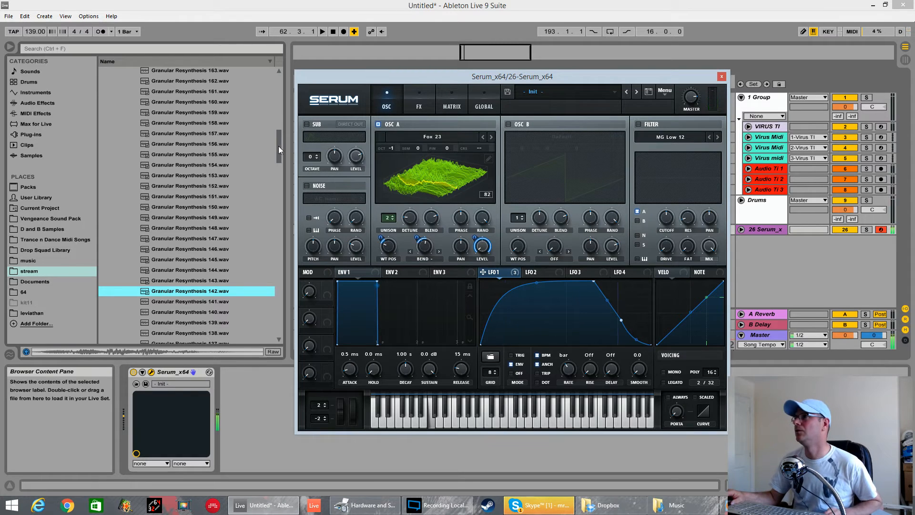
Audition several Granular Resynthesis samples in the stream folder, working down the list to number 140.
drag(278, 156, 278, 155)
scroll(184, 177, up, 6)
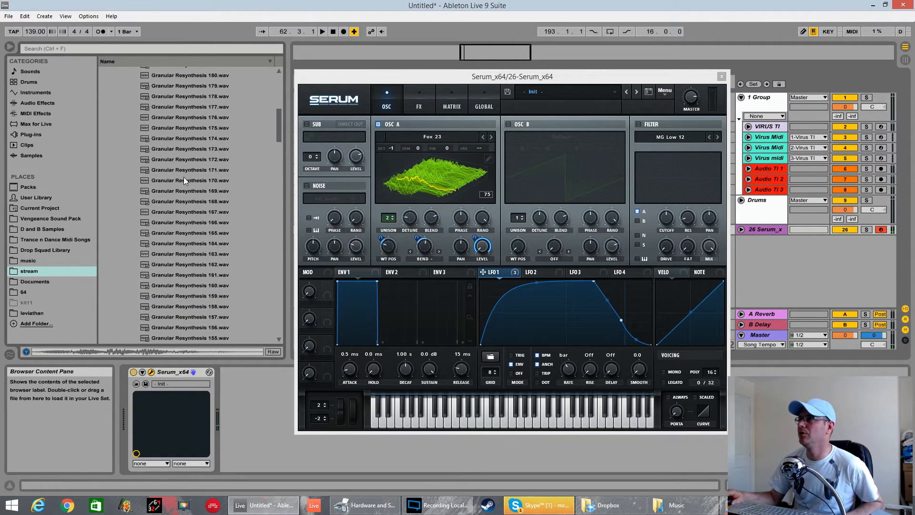
click(213, 139)
click(177, 265)
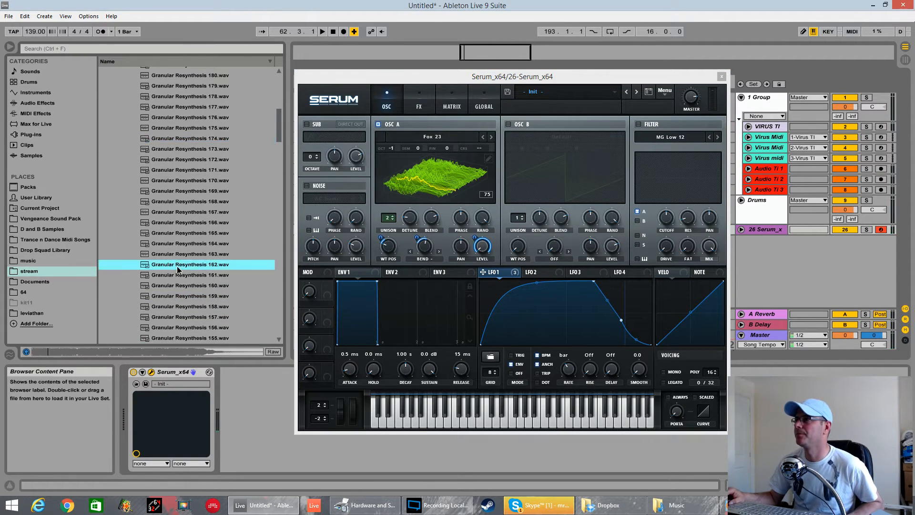
scroll(184, 290, down, 2)
click(186, 310)
scroll(188, 311, down, 2)
click(184, 316)
scroll(185, 317, down, 2)
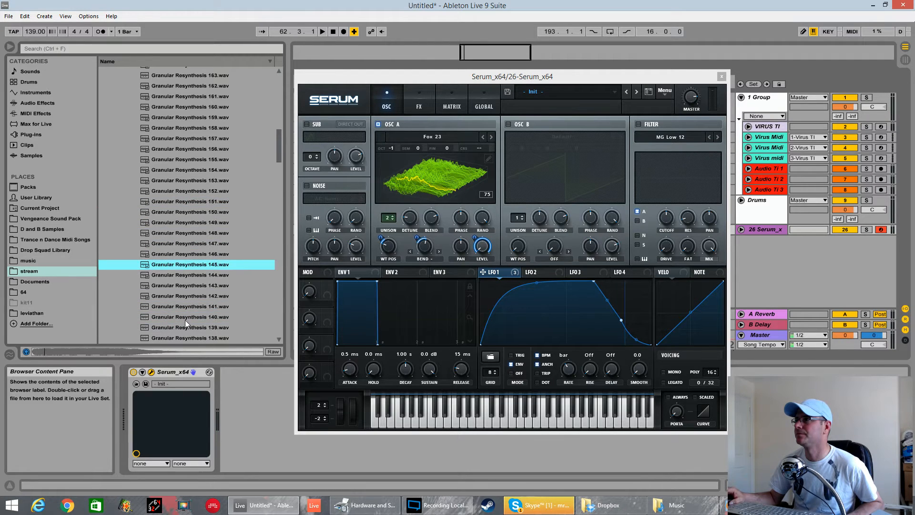
click(185, 319)
Compare Granular Resynthesis samples 130 to 122 by ear, and select Granular Resynthesis 125.wav.
scroll(185, 319, down, 1)
scroll(186, 321, down, 1)
scroll(189, 322, down, 2)
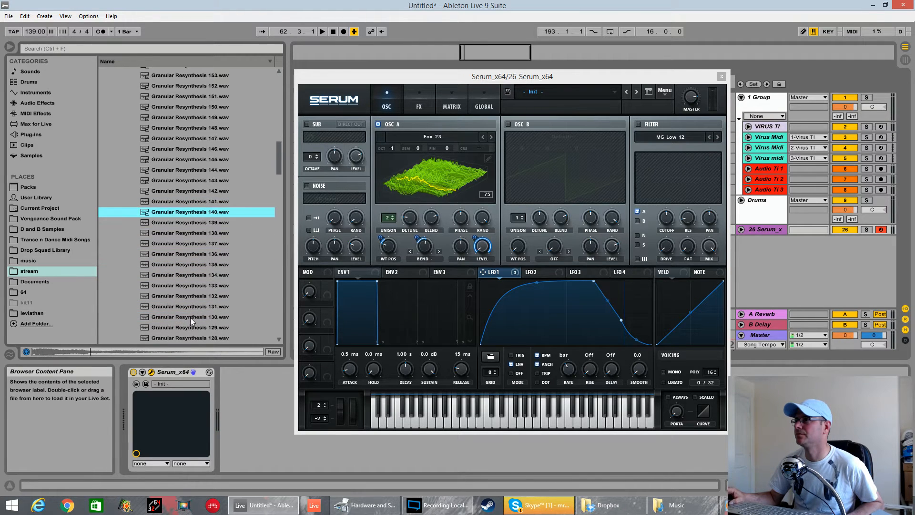
click(191, 317)
scroll(191, 316, down, 2)
click(192, 317)
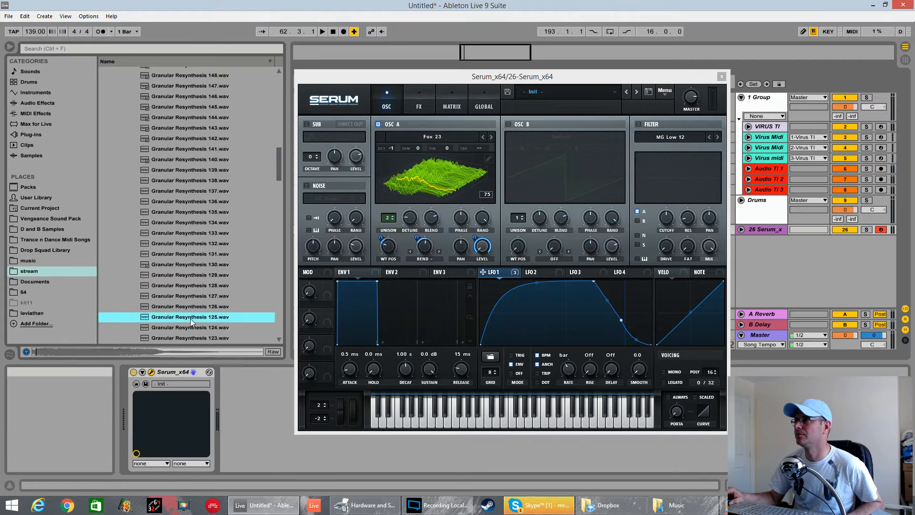
scroll(190, 319, down, 1)
click(189, 318)
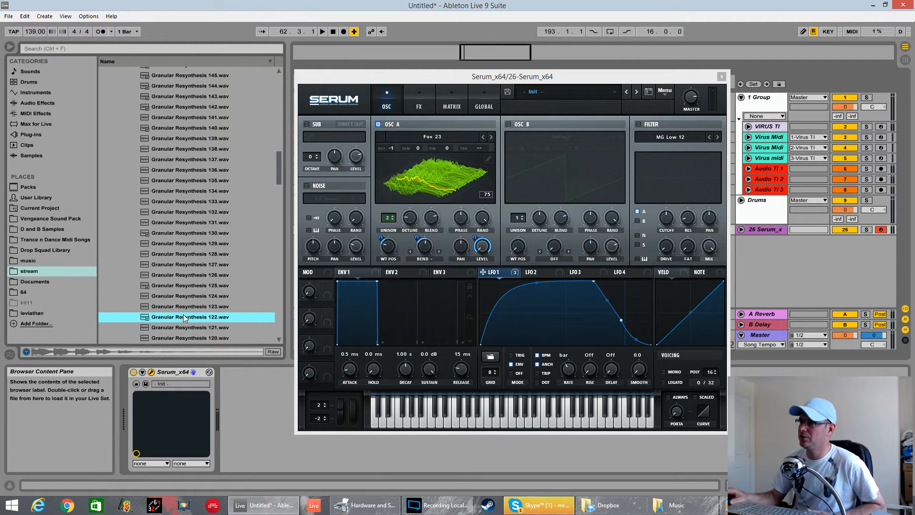
click(189, 293)
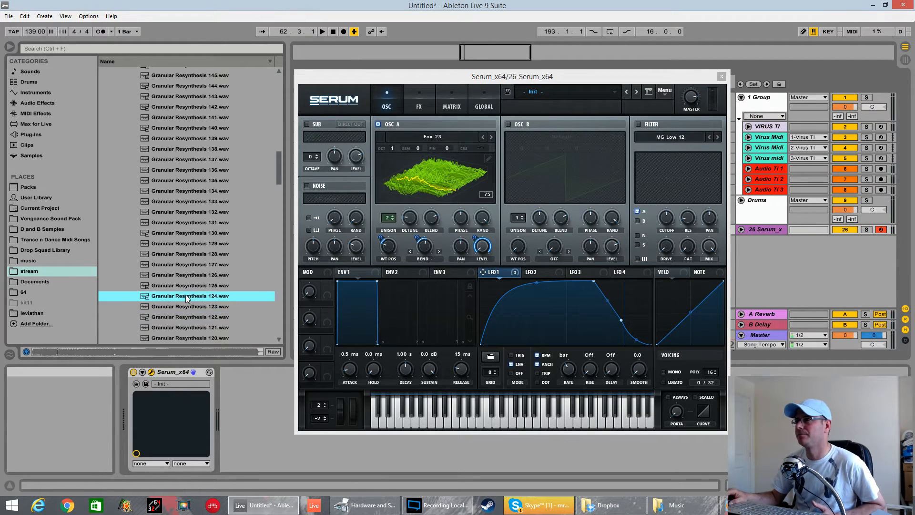
click(187, 286)
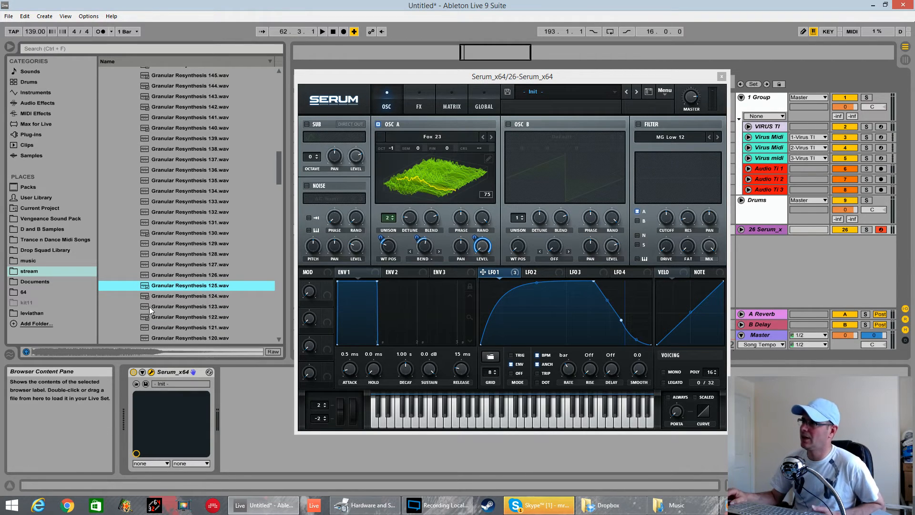
Place Granular Resynthesis 125.wav on a new audio track at bar 69 and play it back, keeping the Serum window clear of the arrangement.
drag(306, 410, 183, 381)
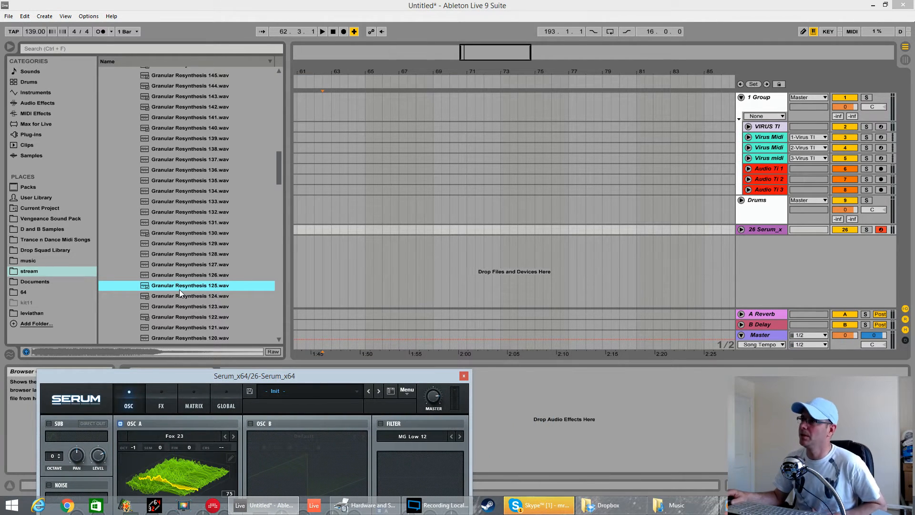
drag(179, 290, 438, 279)
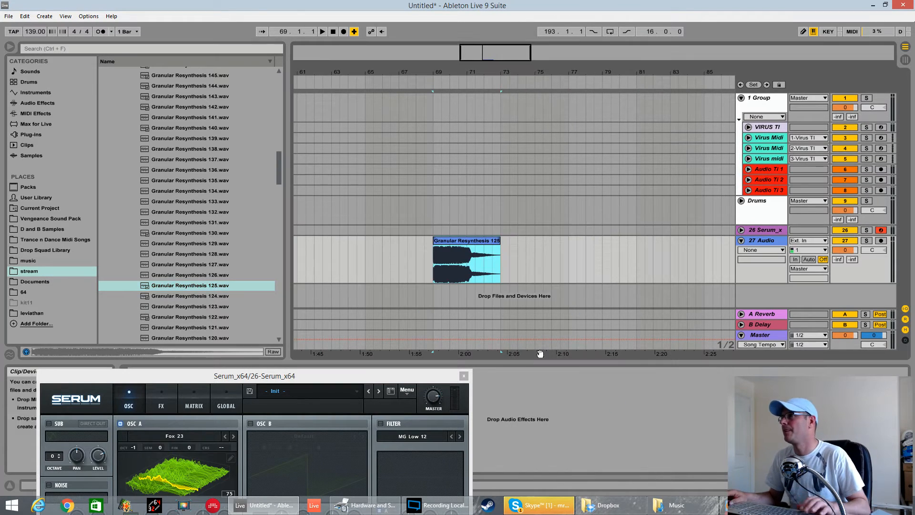
key(space)
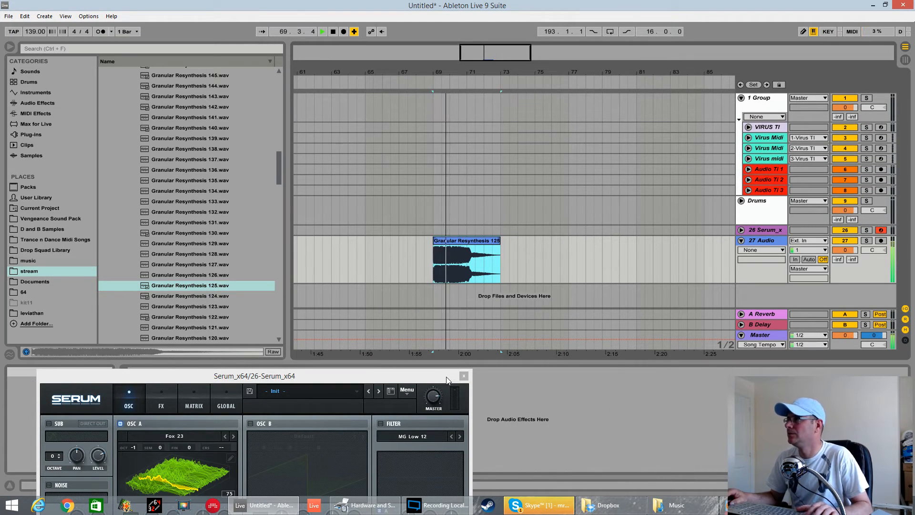
key(space)
drag(448, 380, 785, 400)
Set the Granular Resynthesis 125 clip's warp mode to Complex Pro and transpose it by -24 semitones.
double_click(477, 240)
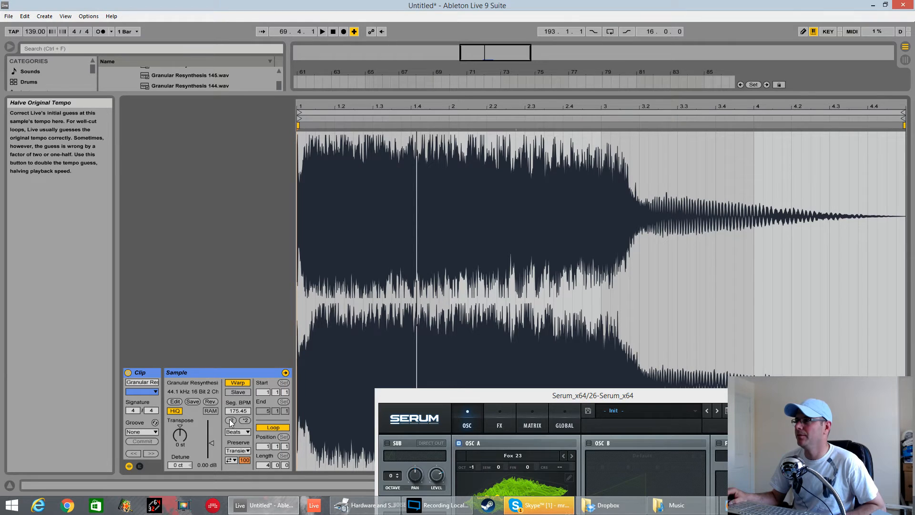
click(238, 432)
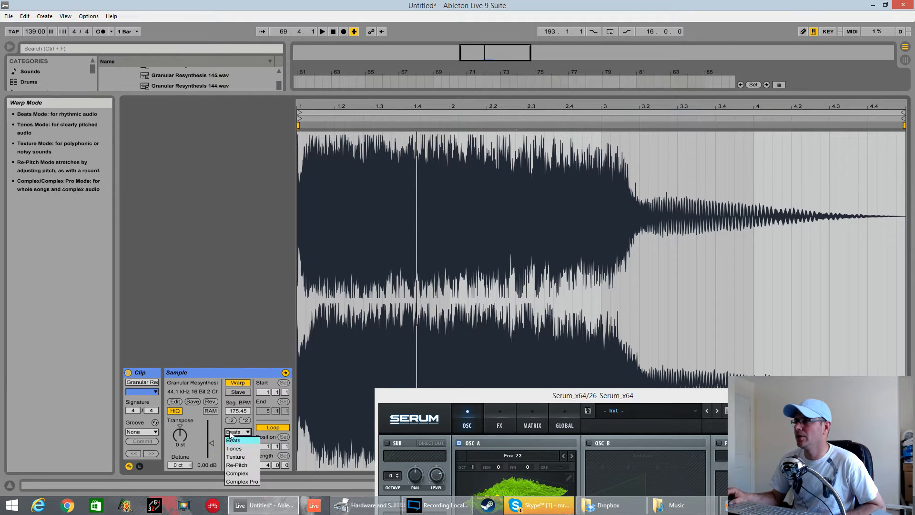
click(239, 482)
drag(179, 436, 179, 446)
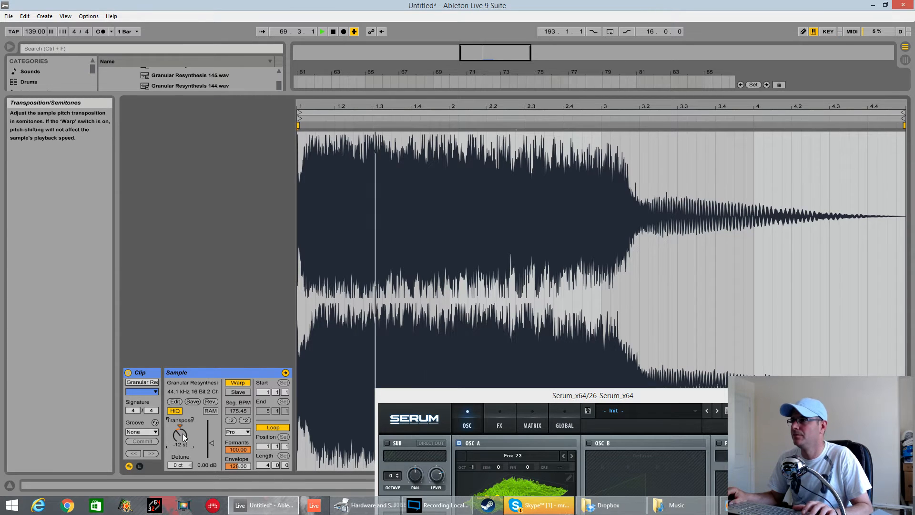
mouse_move(177, 435)
mouse_down()
mouse_move(177, 453)
mouse_move(179, 434)
mouse_up()
Set the clip's formants to 46.88 while listening to the playback.
key(space)
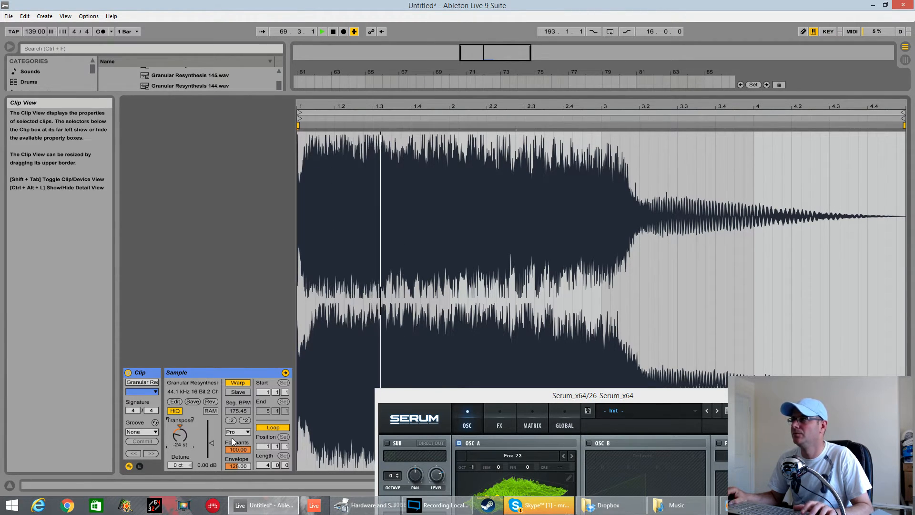
drag(237, 449, 237, 472)
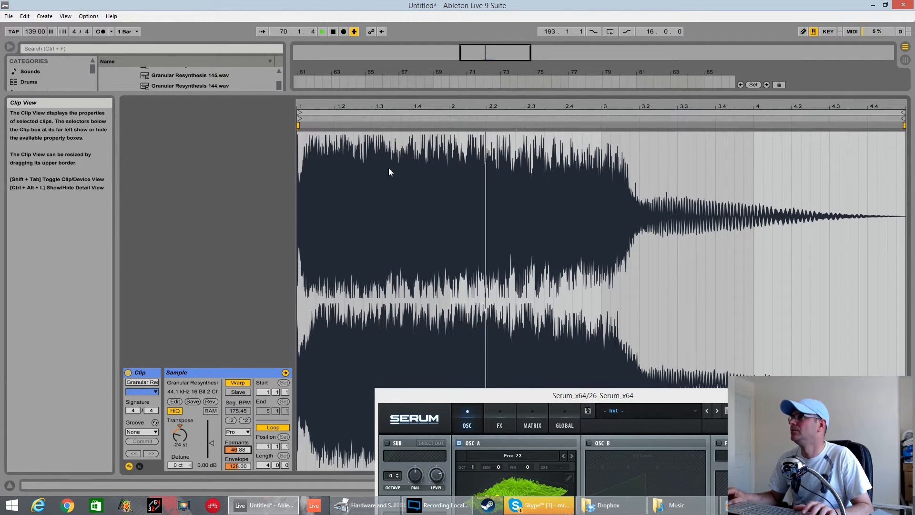
key(space)
Bring the arrangement back into view and consolidate the Granular Resynthesis 125 clip into a new sample.
drag(425, 94, 437, 303)
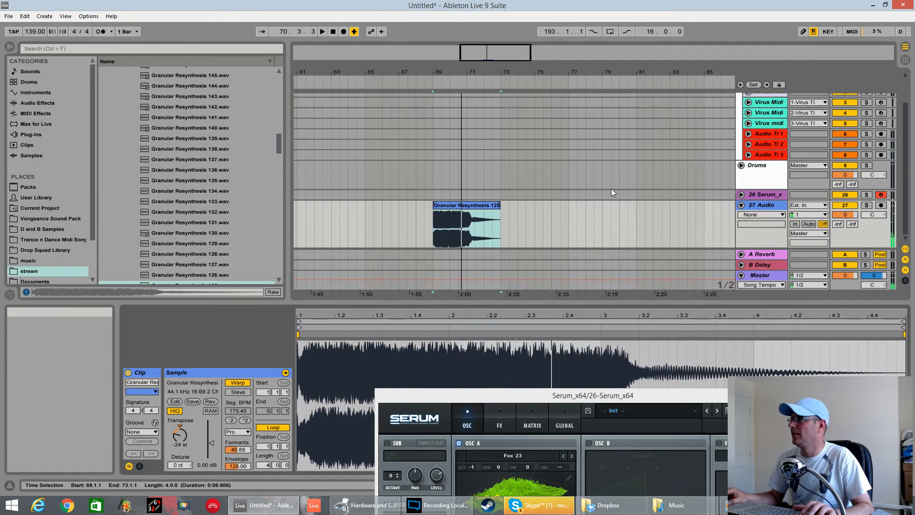
right_click(482, 205)
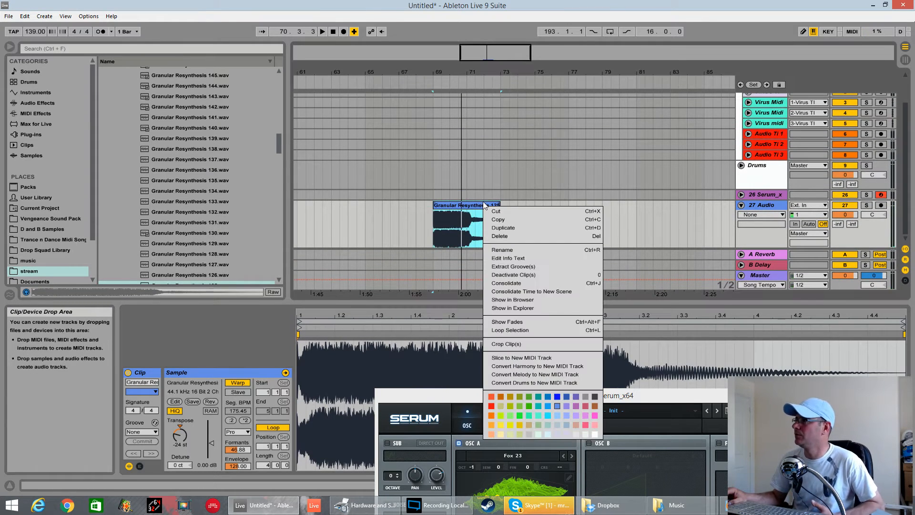
click(521, 287)
click(539, 287)
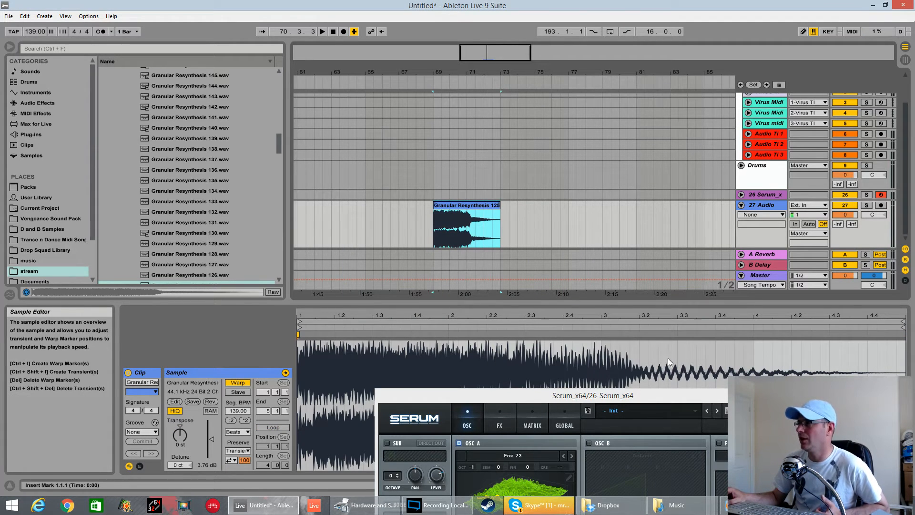
right_click(678, 350)
click(686, 176)
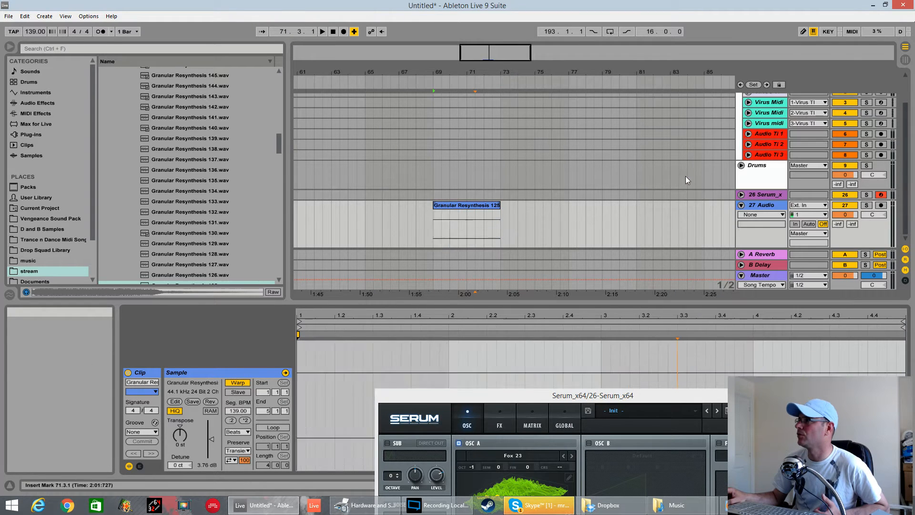
Enable Serum's Oscillator B, load the consolidated Granular Resynthesis 125 clip into it as a wavetable, and switch Oscillator A off.
drag(539, 391, 143, 27)
click(193, 78)
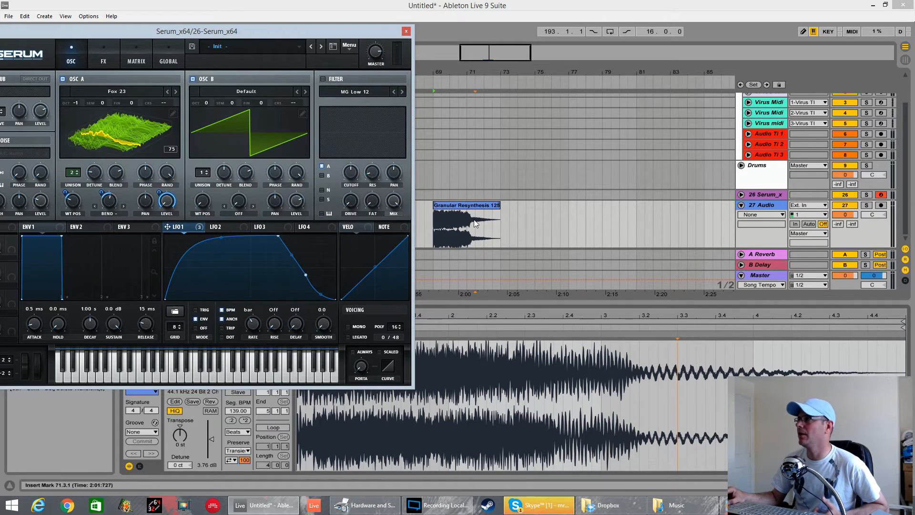
drag(465, 224, 294, 153)
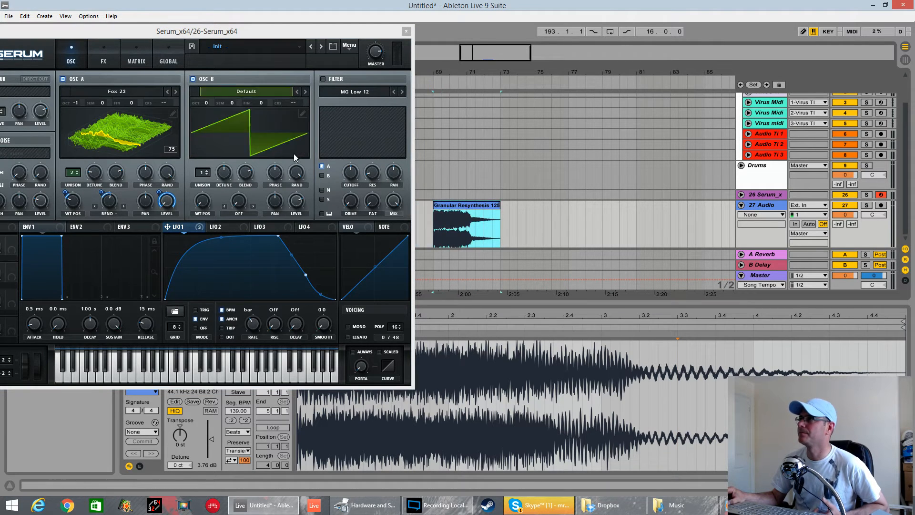
click(63, 78)
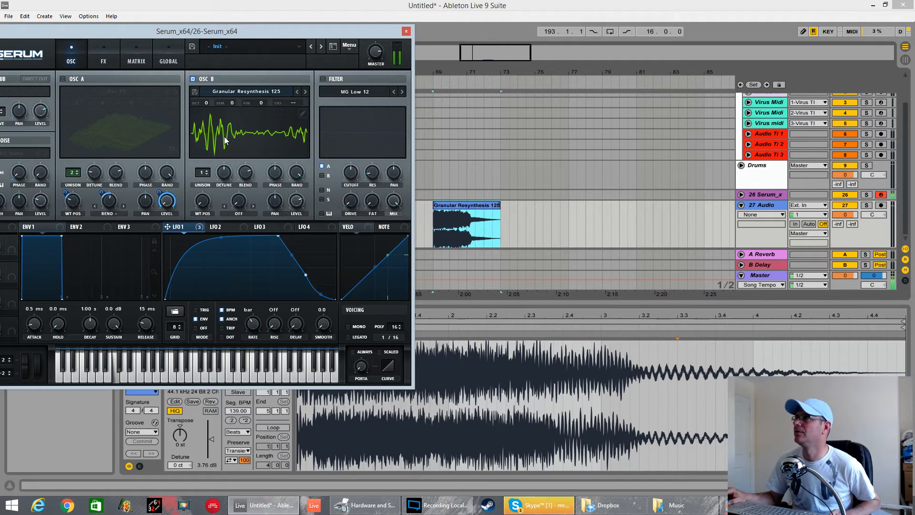
Show Oscillator B's wavetable in 3D and set its octave to -2.
click(233, 117)
mouse_move(206, 197)
mouse_down()
mouse_move(212, 186)
mouse_move(212, 200)
mouse_up()
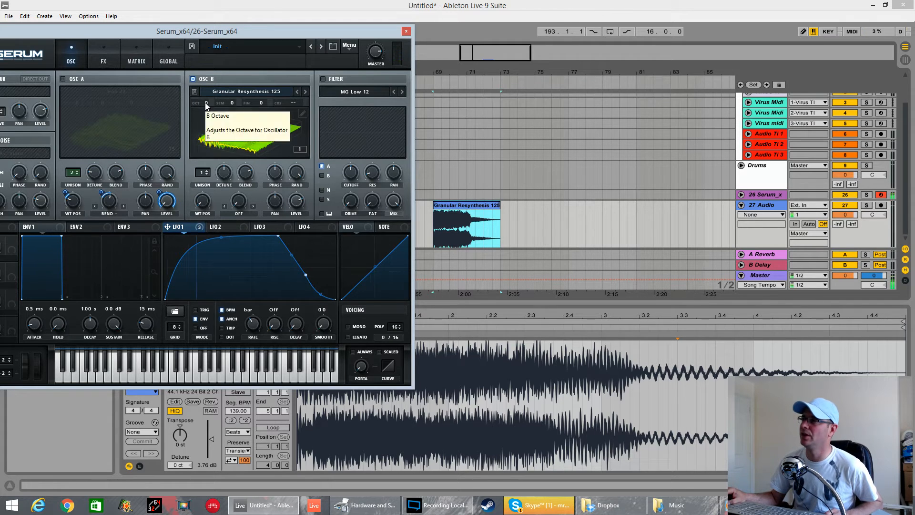
drag(205, 102, 205, 123)
Normalize Oscillator B's wavetable frames and apply a spectral morph in the wavetable editor.
click(303, 112)
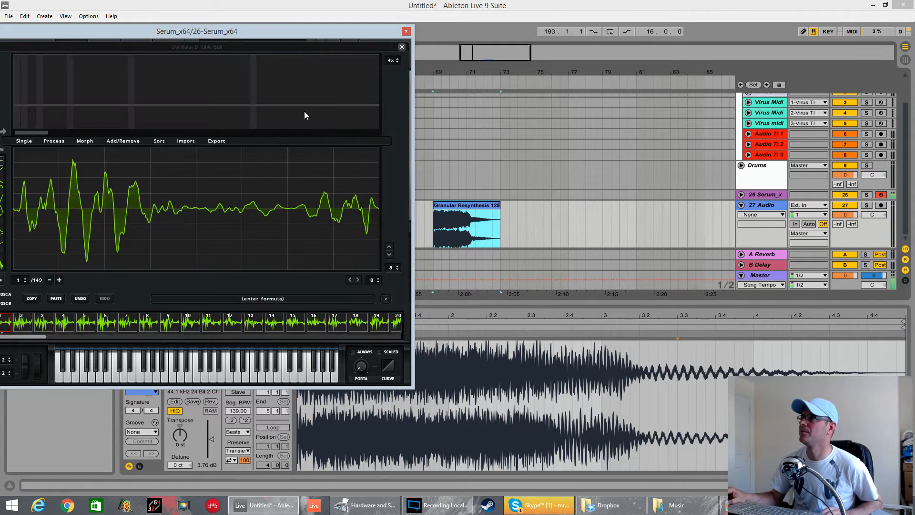
drag(275, 33, 522, 36)
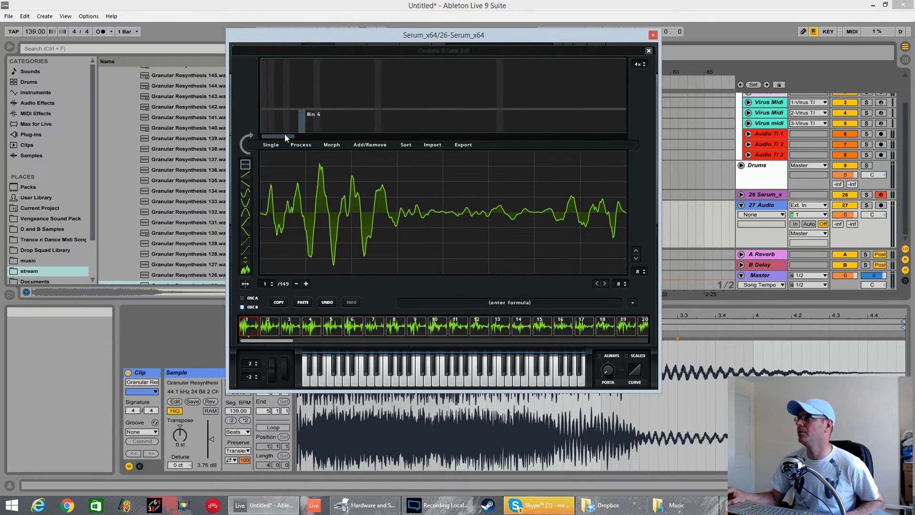
click(302, 146)
click(394, 183)
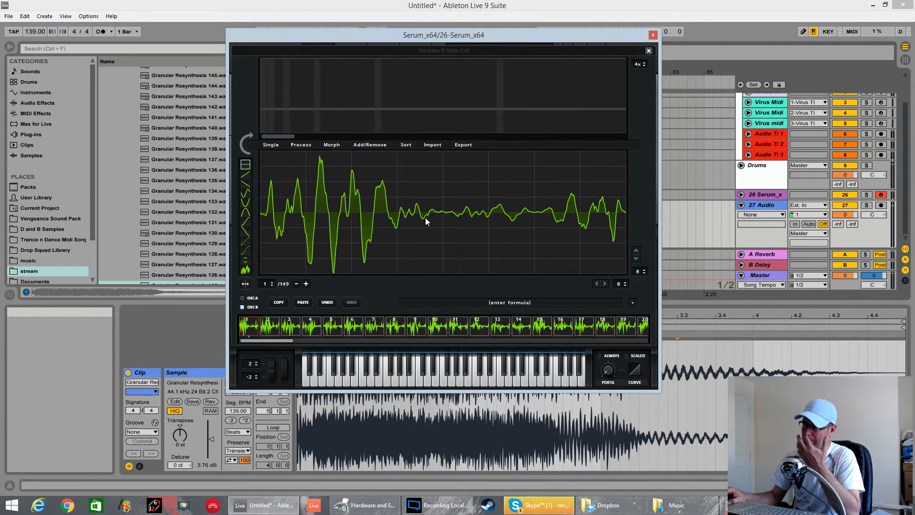
click(333, 145)
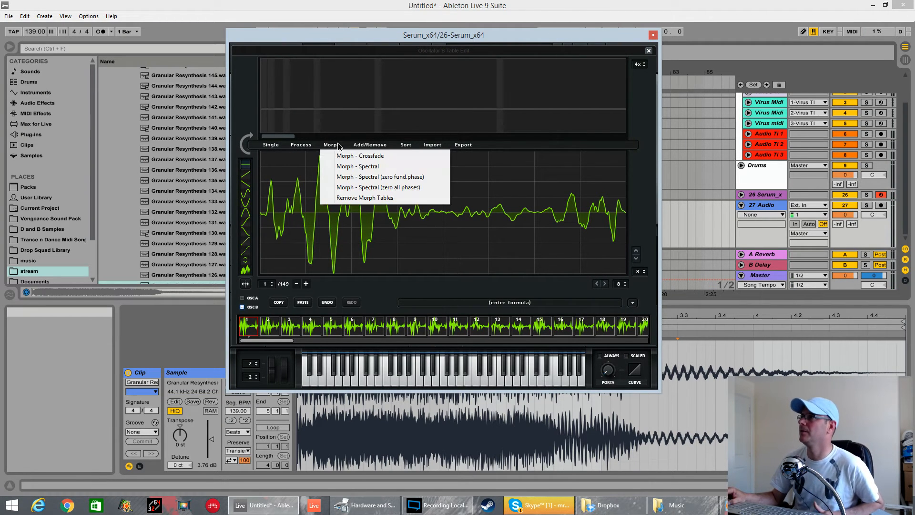
click(359, 172)
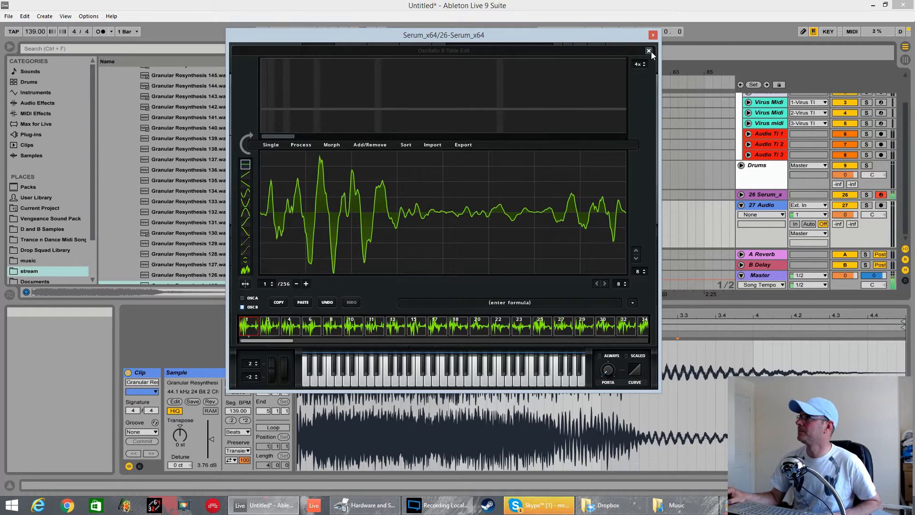
click(649, 51)
Scan Oscillator B's wavetable to frame 116 and remove the frames from there to the end.
drag(450, 205, 458, 167)
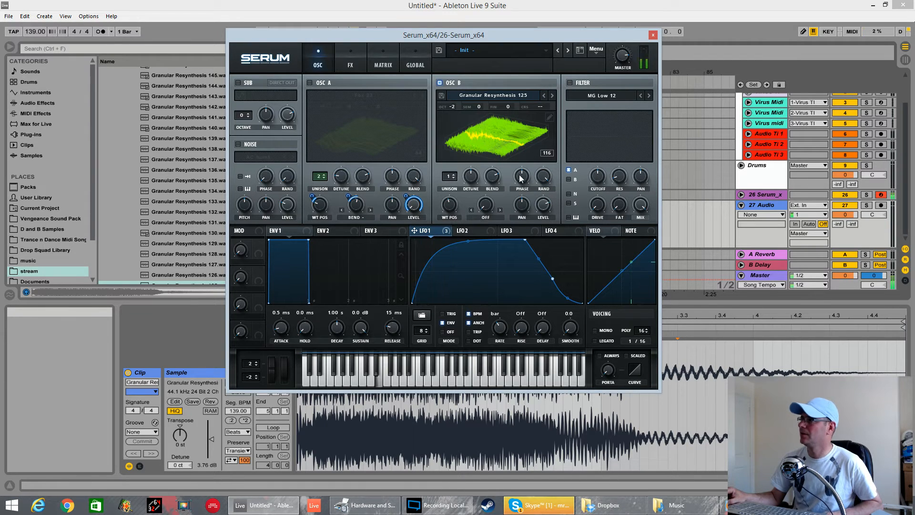
click(550, 117)
click(381, 146)
click(393, 208)
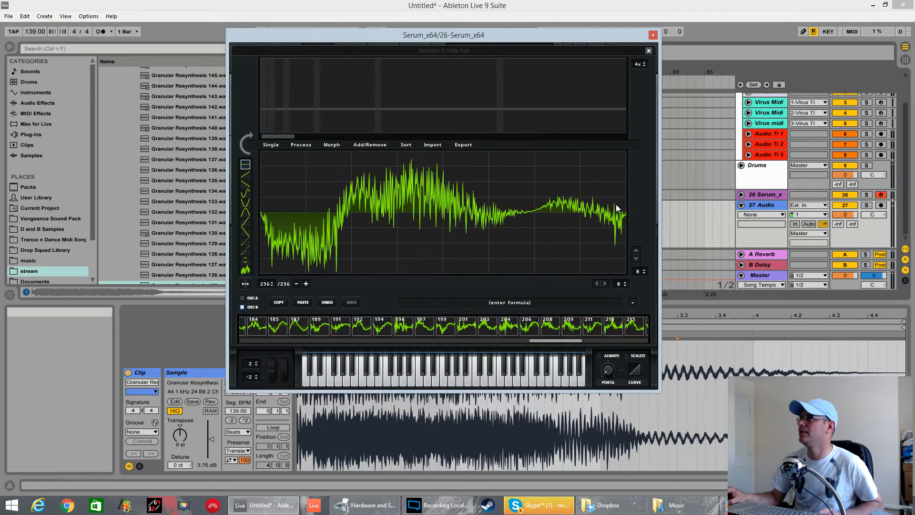
click(332, 147)
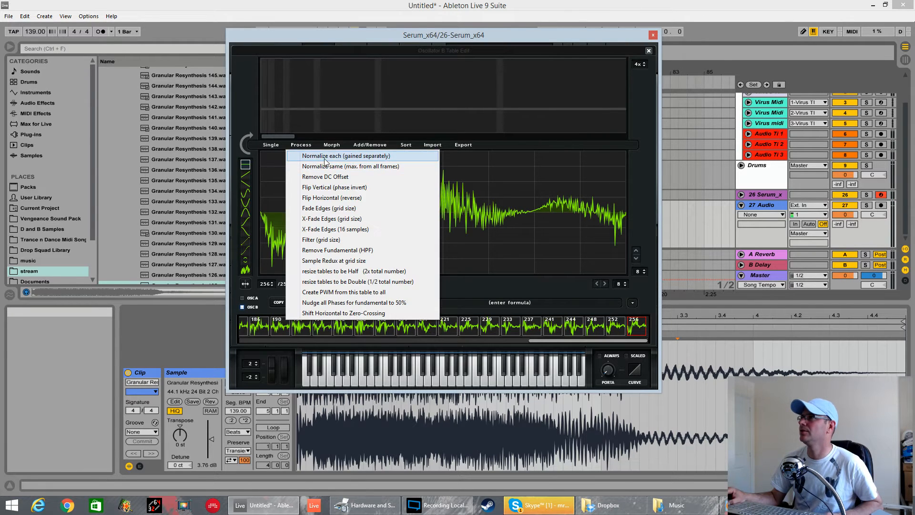
click(588, 144)
click(649, 51)
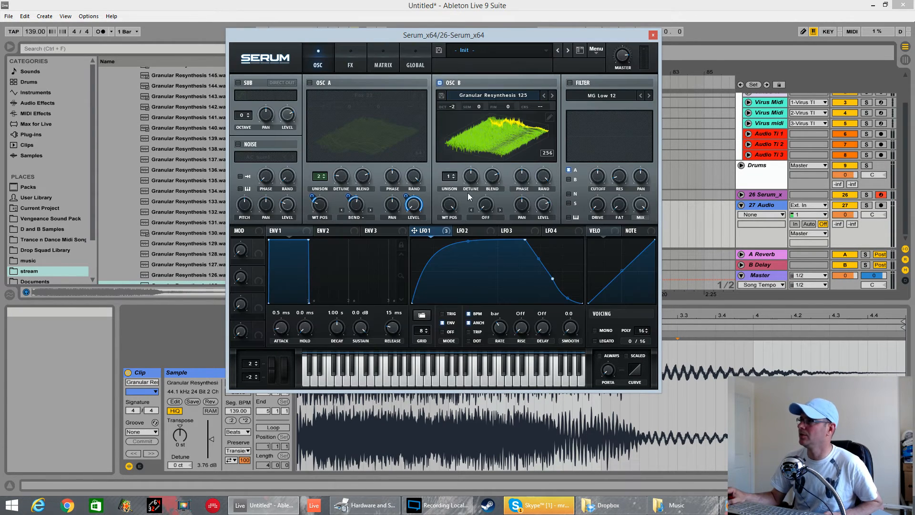
Move Oscillator B's wavetable position to frame 82 and delete everything from the selected frame to the end.
drag(452, 207, 446, 273)
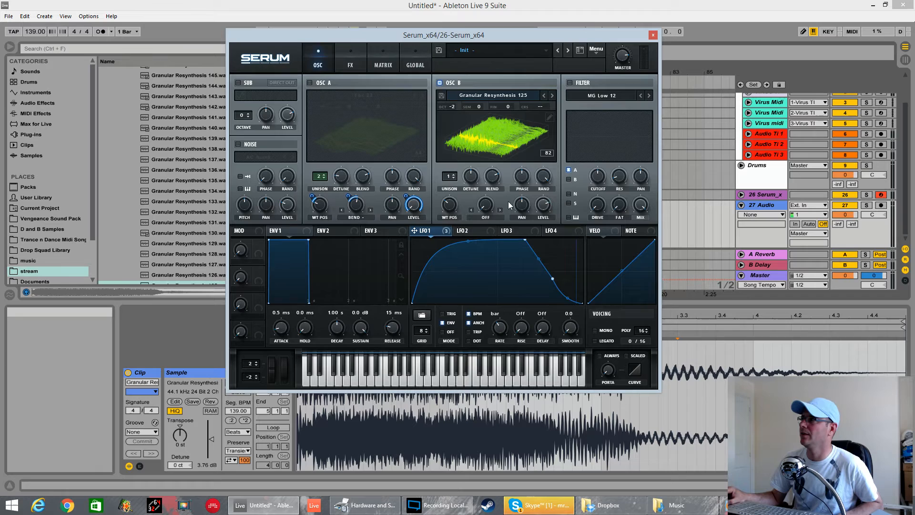
click(549, 117)
click(379, 145)
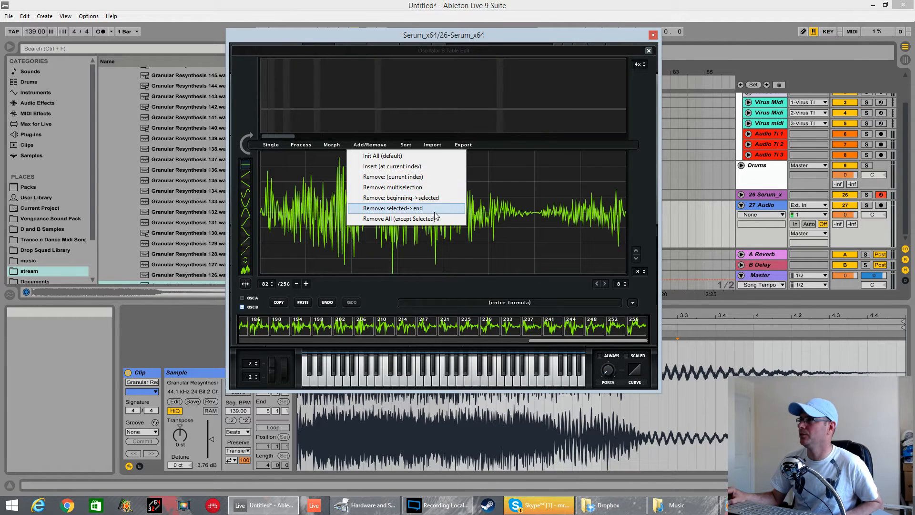
click(388, 207)
click(650, 50)
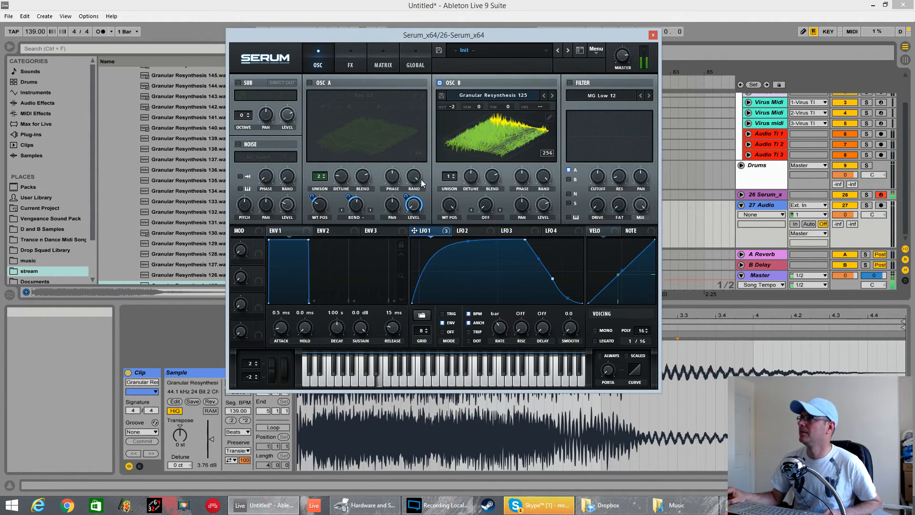
Try LFO 1 on Oscillator B's level and, at an amount of 40, on its wavetable position, then remove the position modulation.
drag(448, 207, 457, 264)
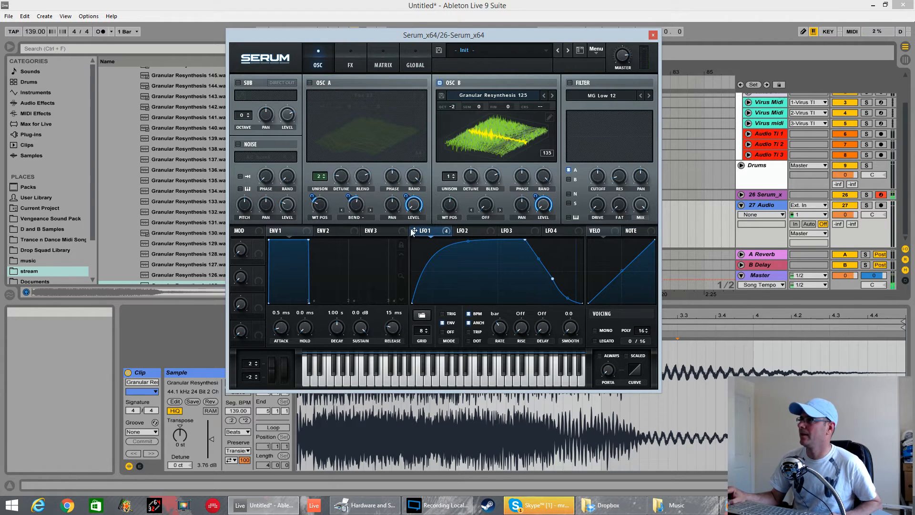
mouse_move(452, 205)
mouse_down()
mouse_move(442, 194)
mouse_move(457, 218)
mouse_move(444, 209)
mouse_up()
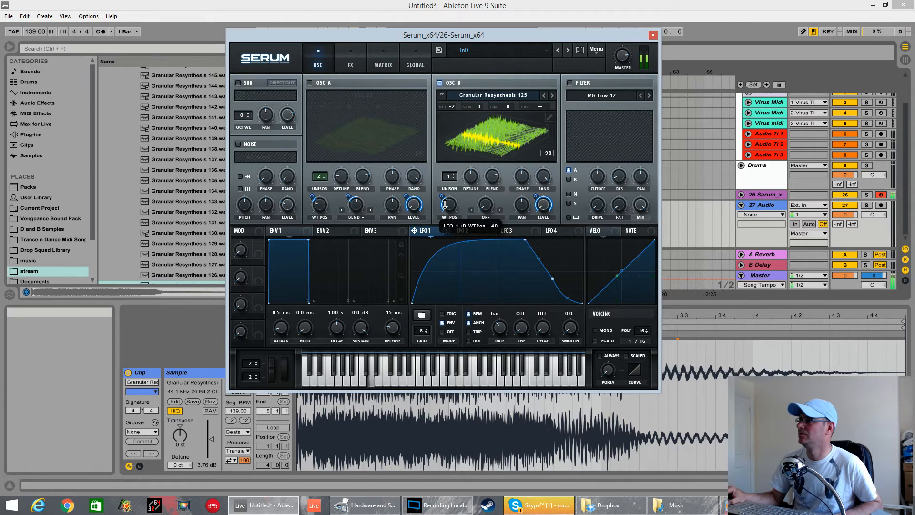
right_click(449, 203)
click(498, 232)
Assign LFO 2 to Oscillator B's wavetable position with a curved rise, plateau and fall at a 2 bar rate.
click(479, 230)
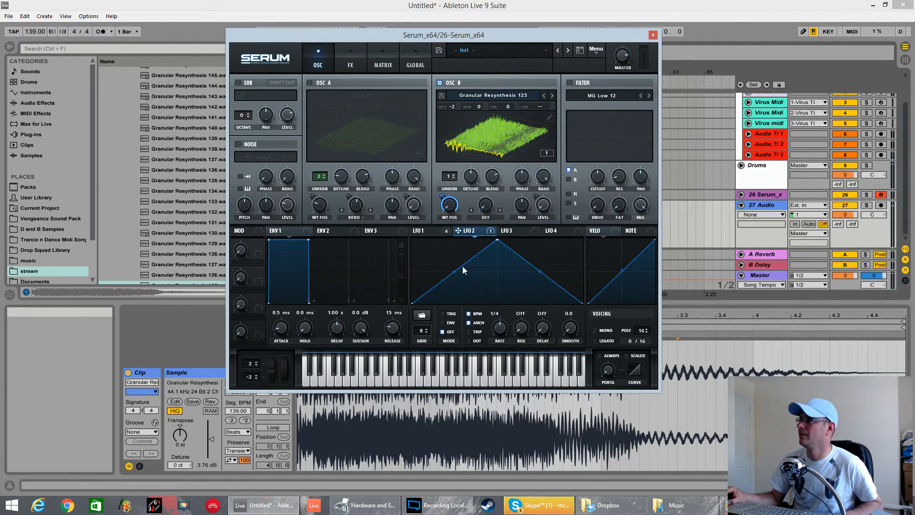
drag(463, 270, 528, 238)
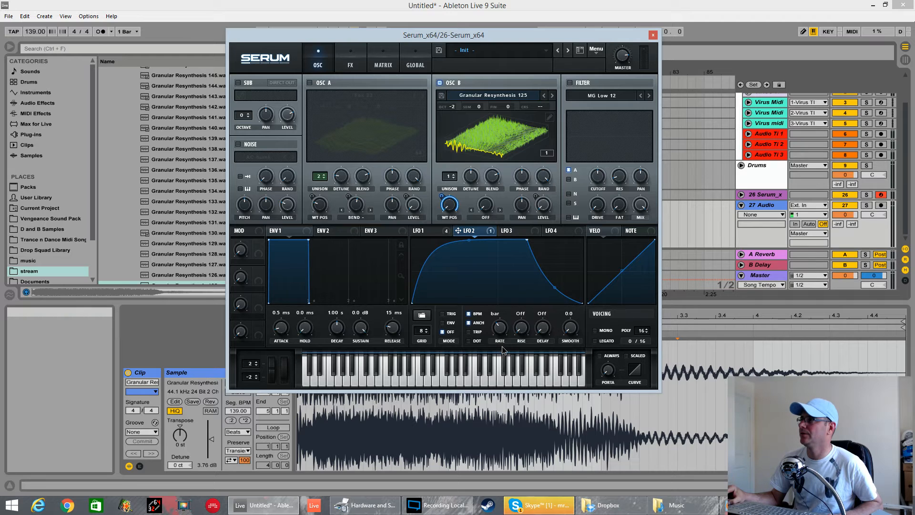
drag(502, 346, 502, 349)
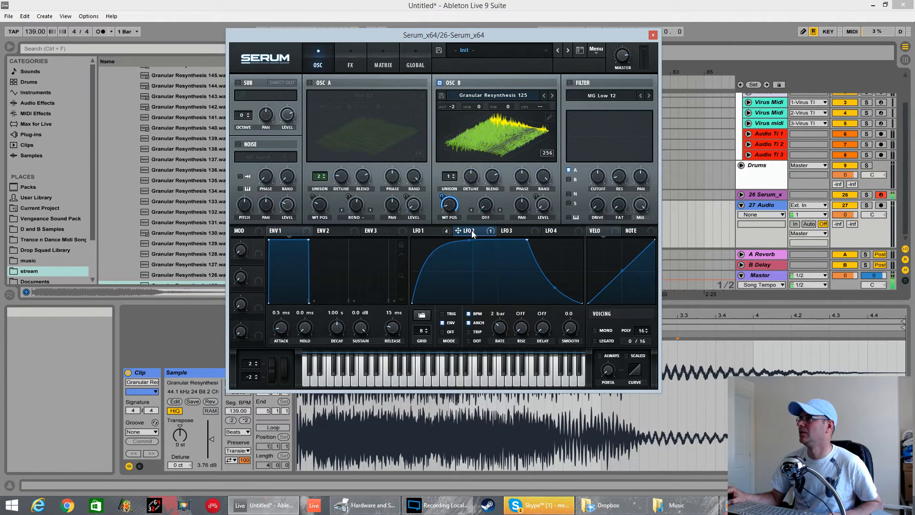
Remove and reassign LFO 2's modulation of Oscillator B's wavetable position, and make the LFO's rising curve more gradual.
right_click(450, 205)
click(491, 232)
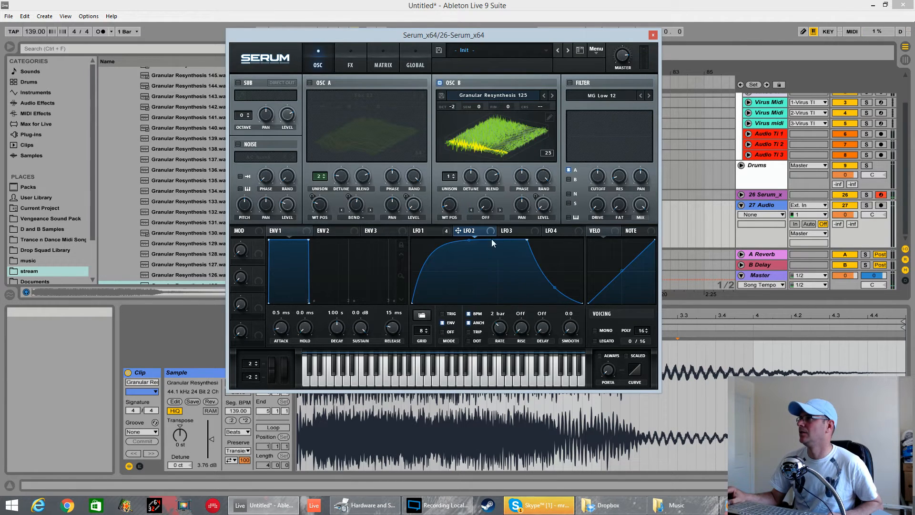
drag(452, 208, 450, 206)
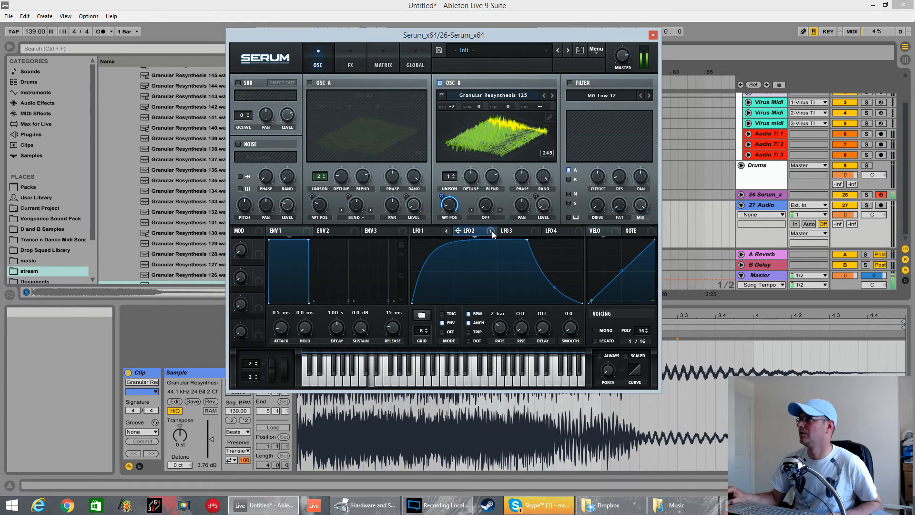
drag(470, 246, 473, 254)
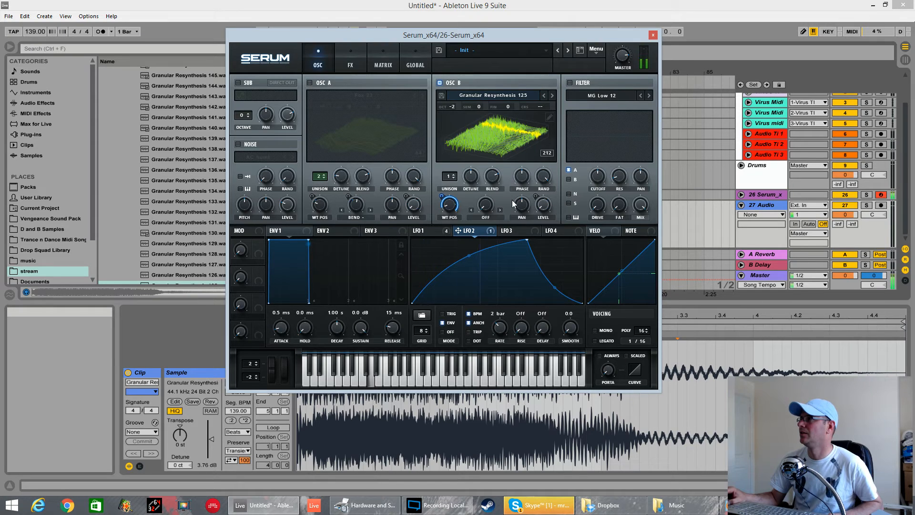
Assign LFO 2 to Oscillator B's level and remove the LFO 1 modulation from that level.
drag(544, 205, 546, 200)
click(432, 233)
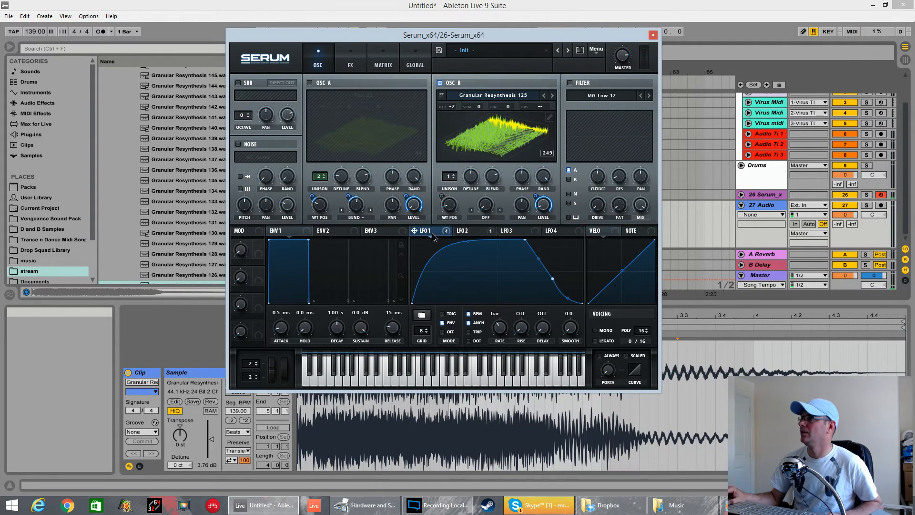
click(477, 234)
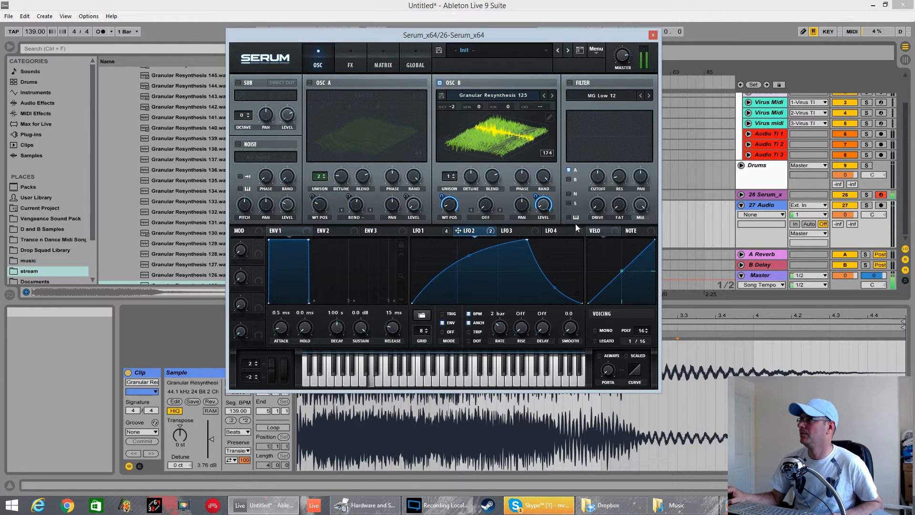
right_click(543, 204)
click(598, 242)
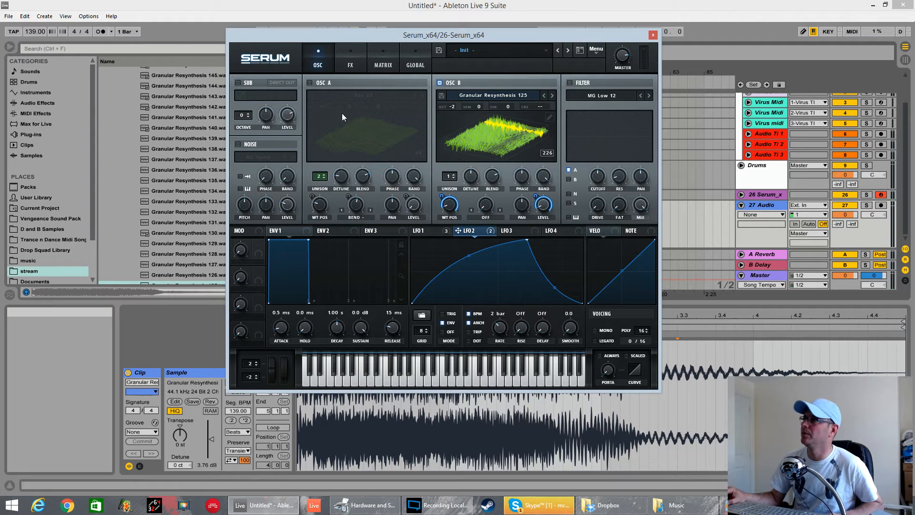
Turn Oscillator A back on alongside Oscillator B, and set Oscillator B's warp mode to Bend with an amount of about -71%.
click(310, 82)
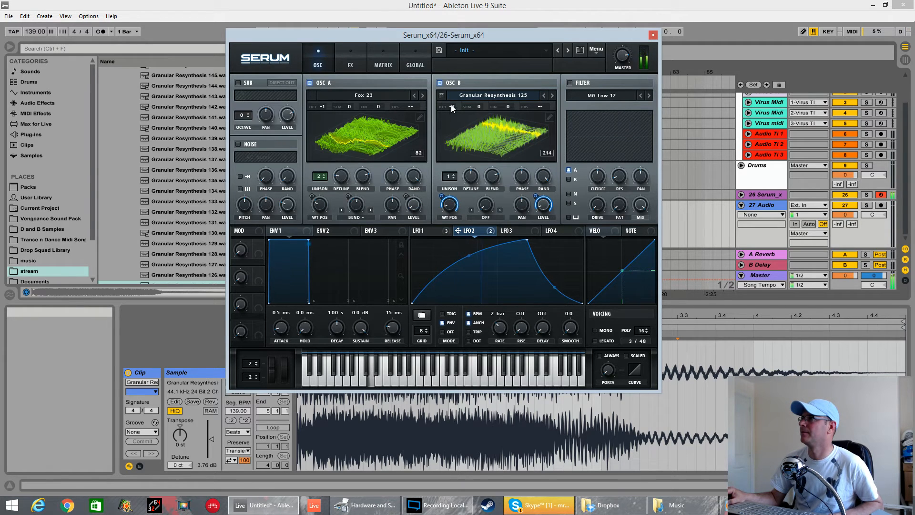
drag(446, 111, 451, 116)
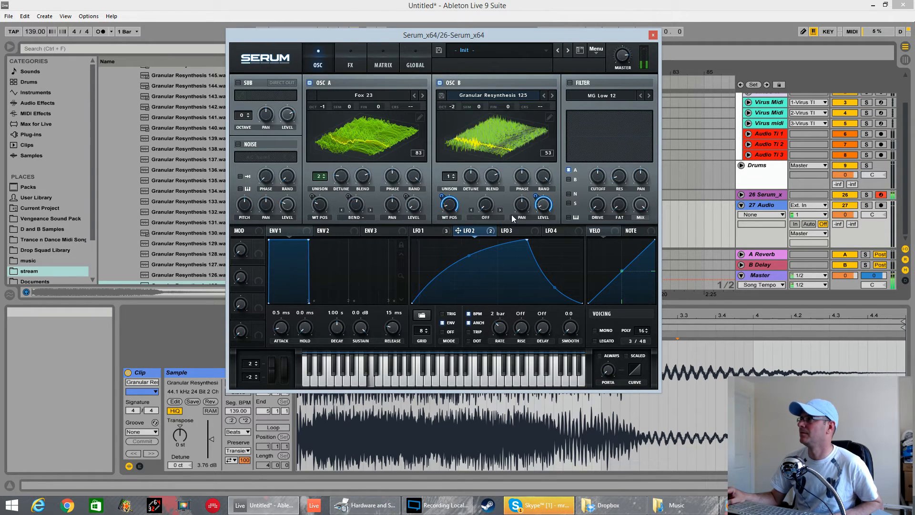
click(496, 218)
click(492, 283)
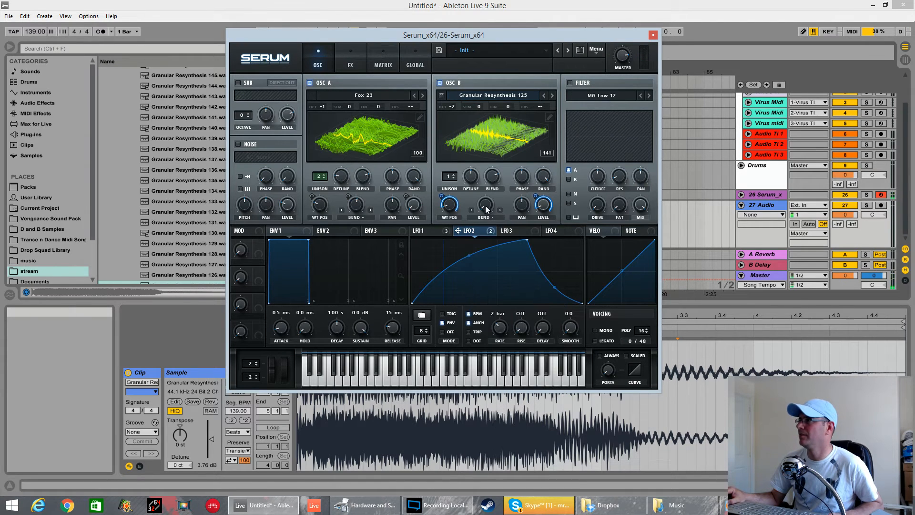
drag(485, 205, 494, 177)
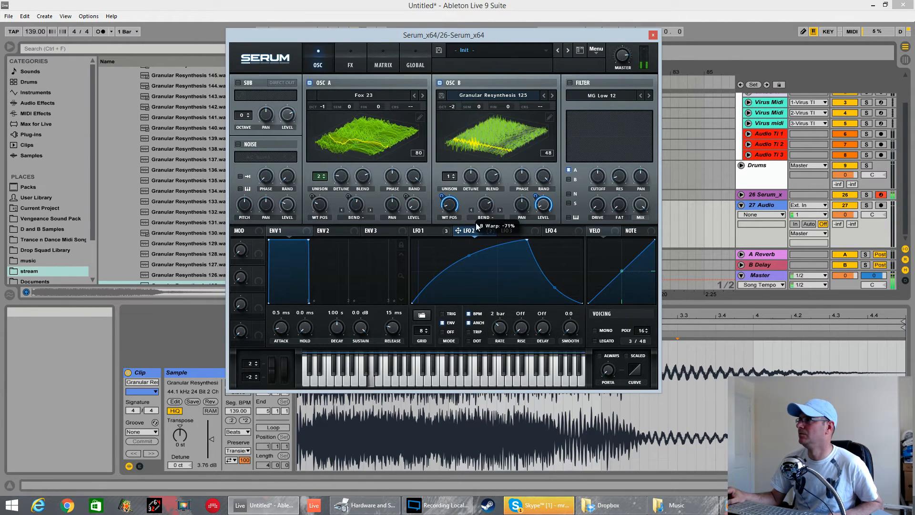
Assign LFO 1 to Oscillator B's warp amount, and replace the LFO 2 modulation of Oscillator B's level with LFO 1.
drag(419, 231, 473, 225)
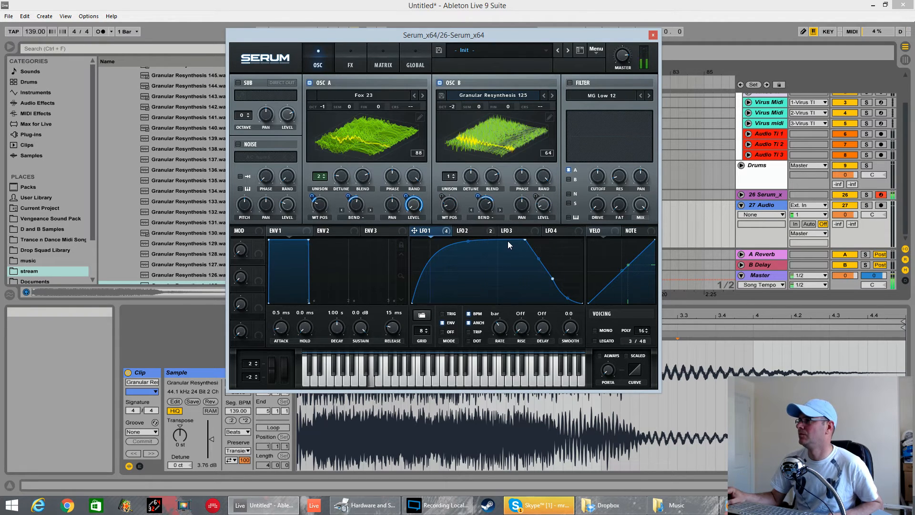
right_click(543, 204)
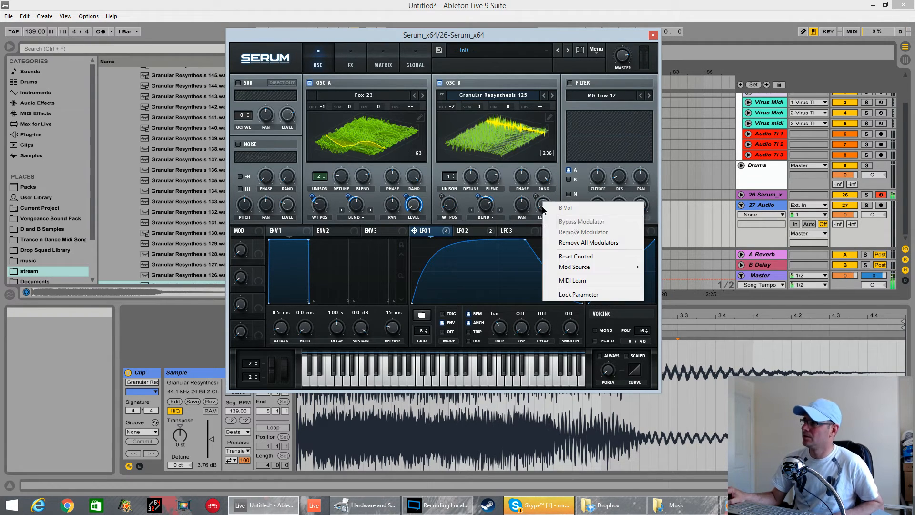
click(579, 242)
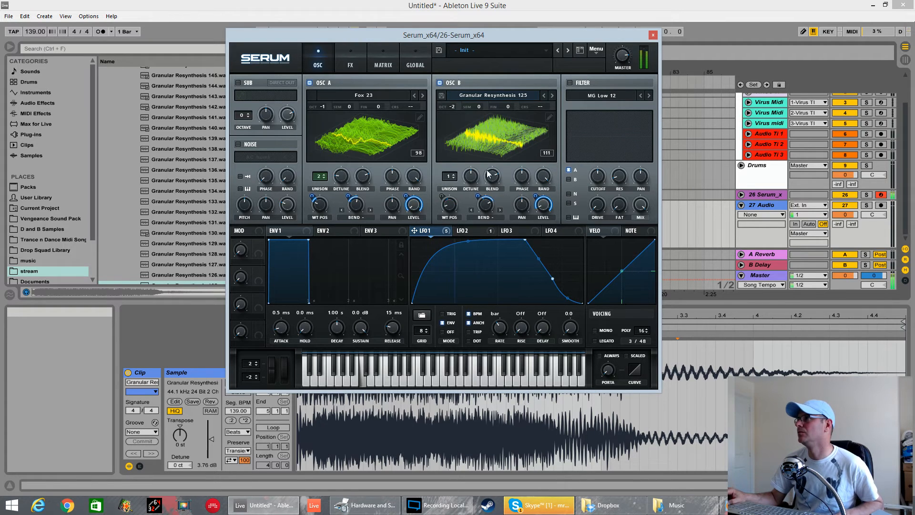
Set Oscillator B's octave to -1 and unison to 2, and readjust its Bend amount and LFO 1 modulation depth.
drag(453, 107, 453, 101)
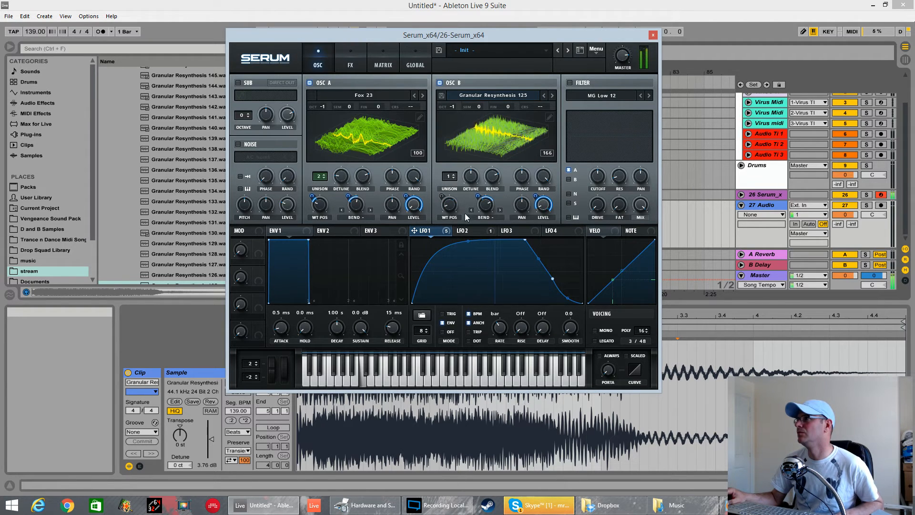
click(454, 175)
drag(480, 178, 477, 204)
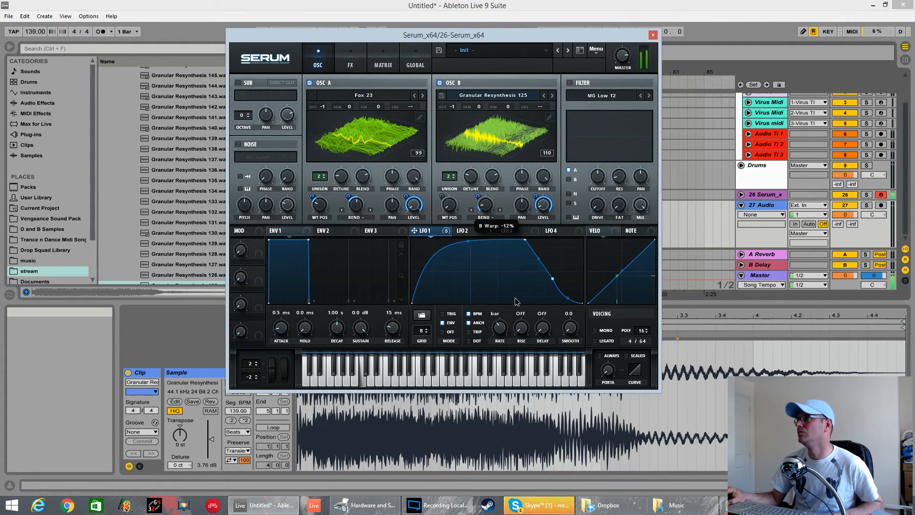
drag(478, 197, 483, 114)
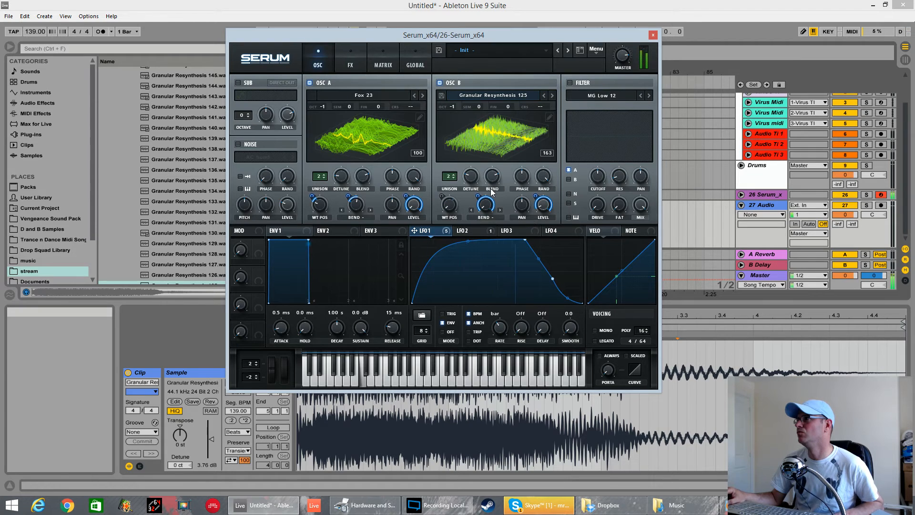
drag(482, 210, 494, 174)
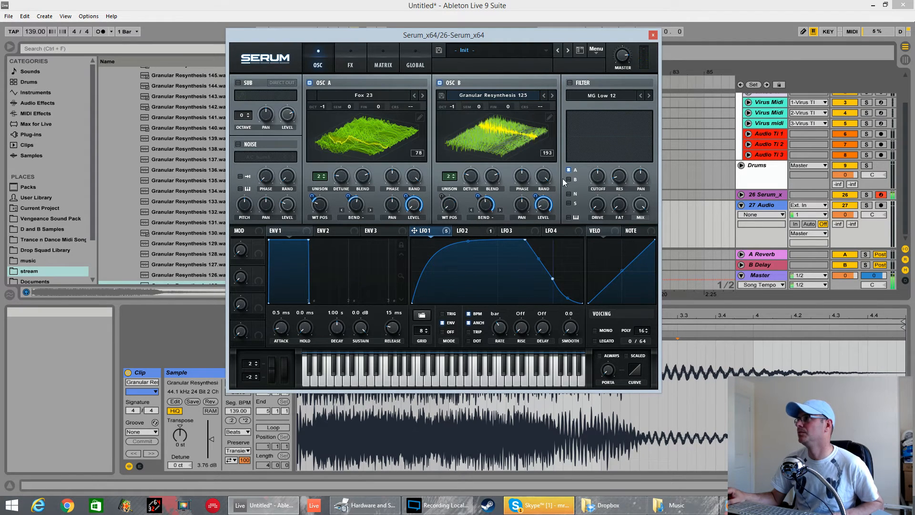
Add a Compressor effect in multiband mode with a gain of about 19.4 dB.
click(349, 65)
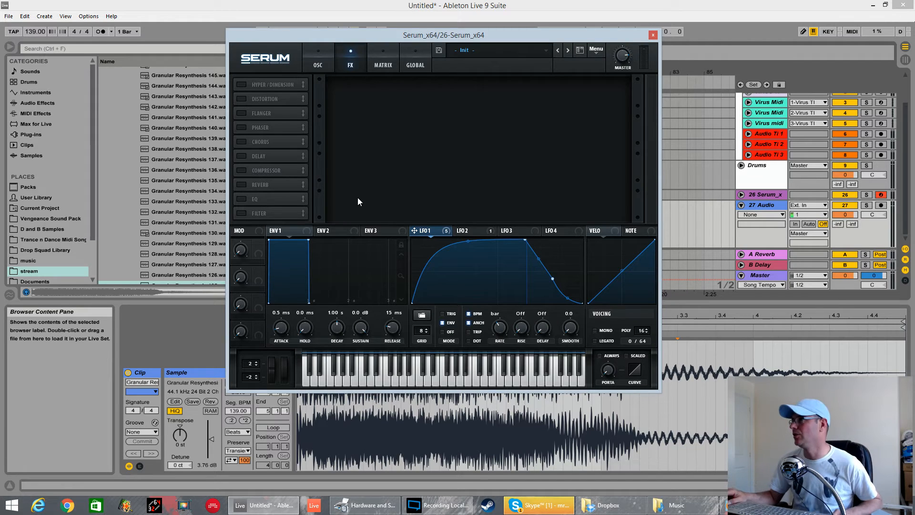
click(330, 62)
click(340, 62)
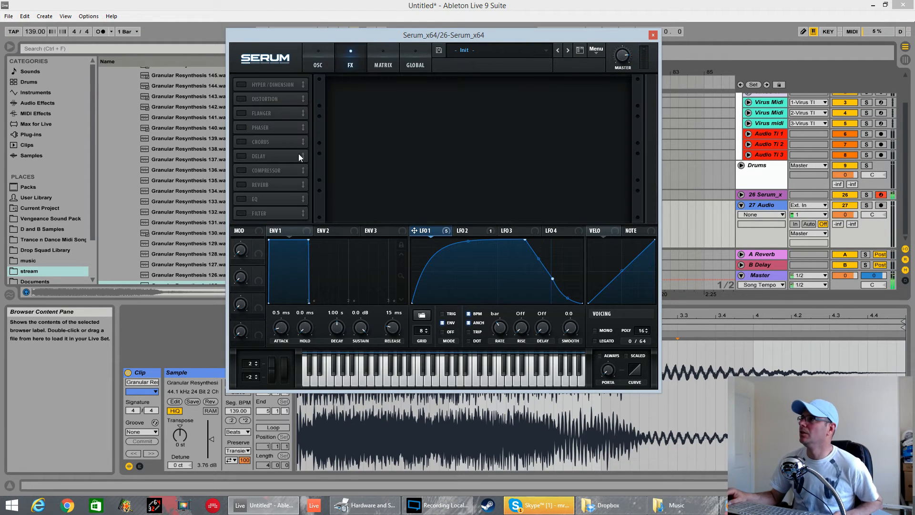
click(241, 171)
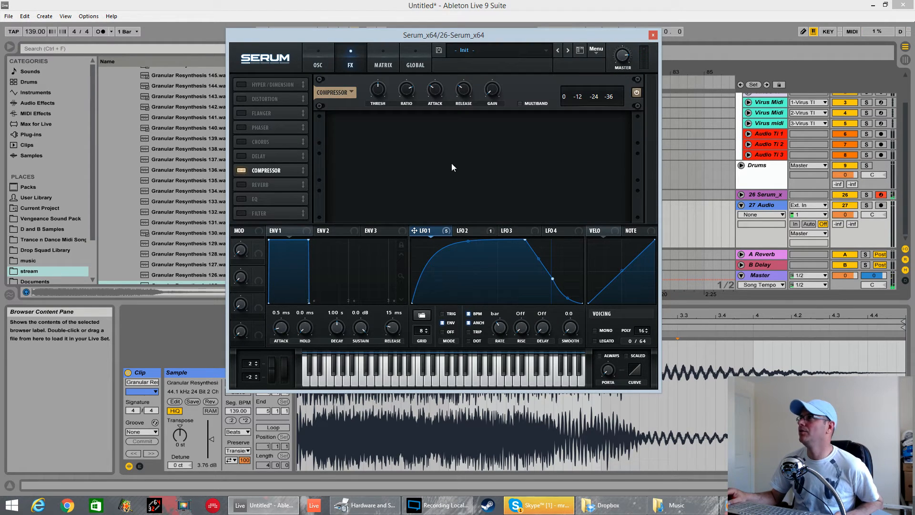
click(523, 102)
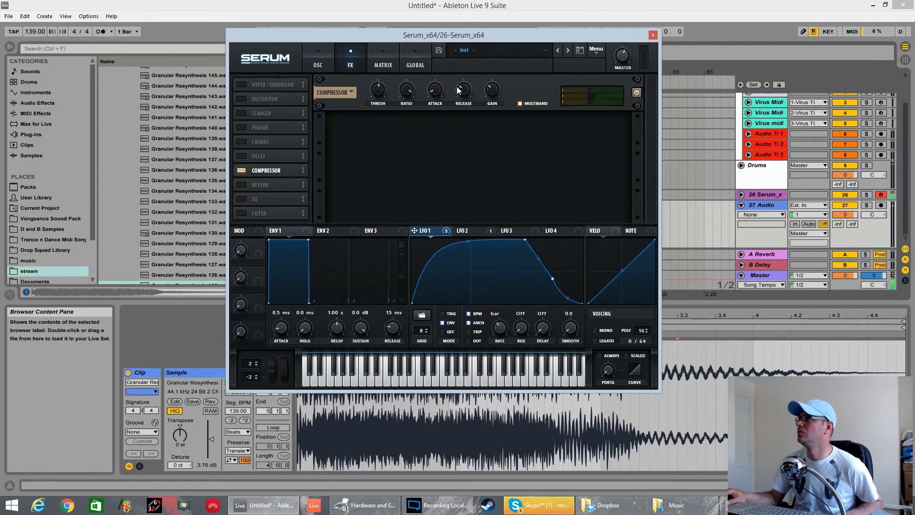
drag(496, 91, 504, 79)
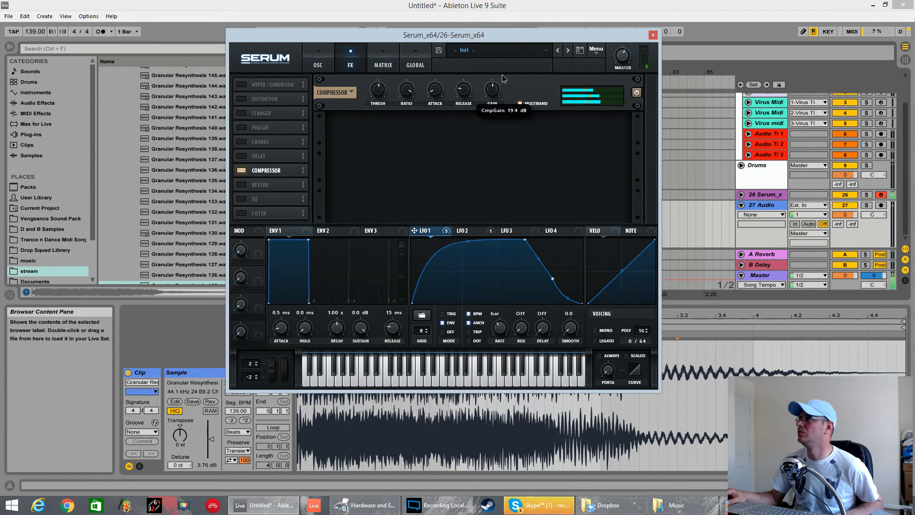
Add the Hyper/Dimension and Phaser effects, with LFO 1 modulating the Hyper mix and the phaser frequency.
click(244, 85)
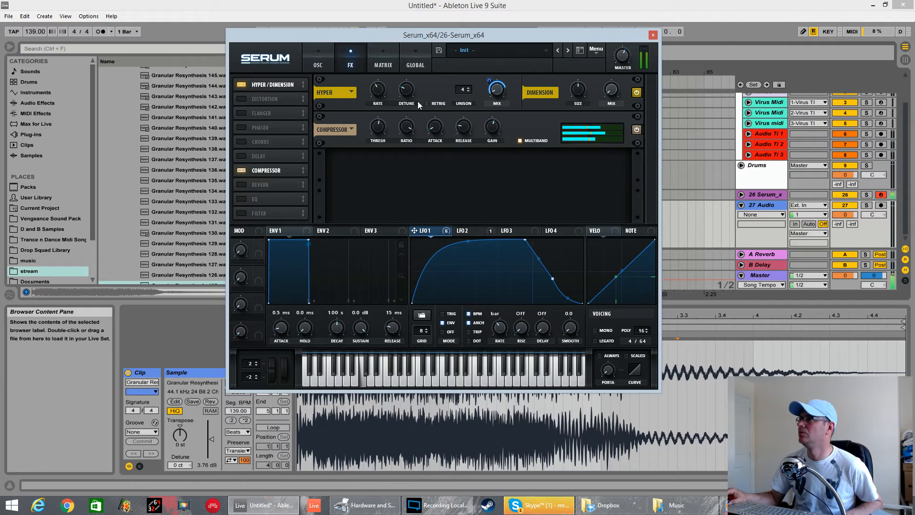
click(240, 128)
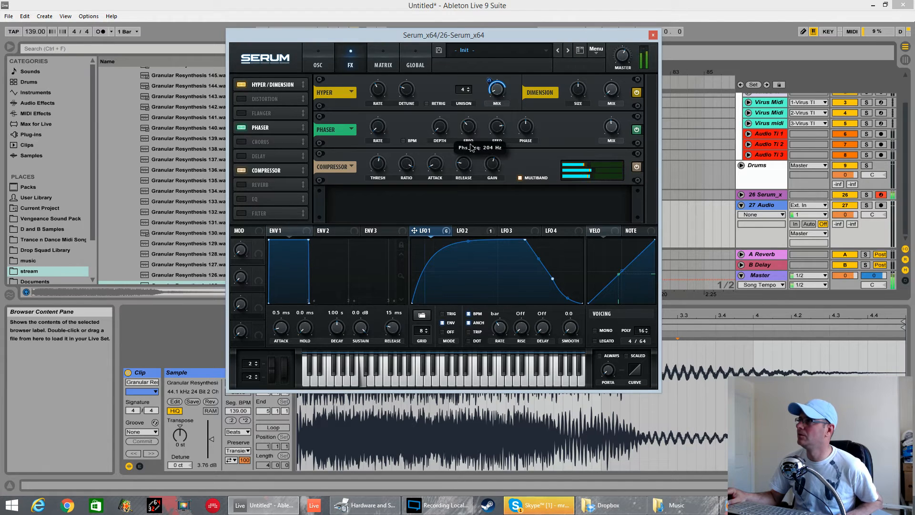
drag(414, 231, 469, 126)
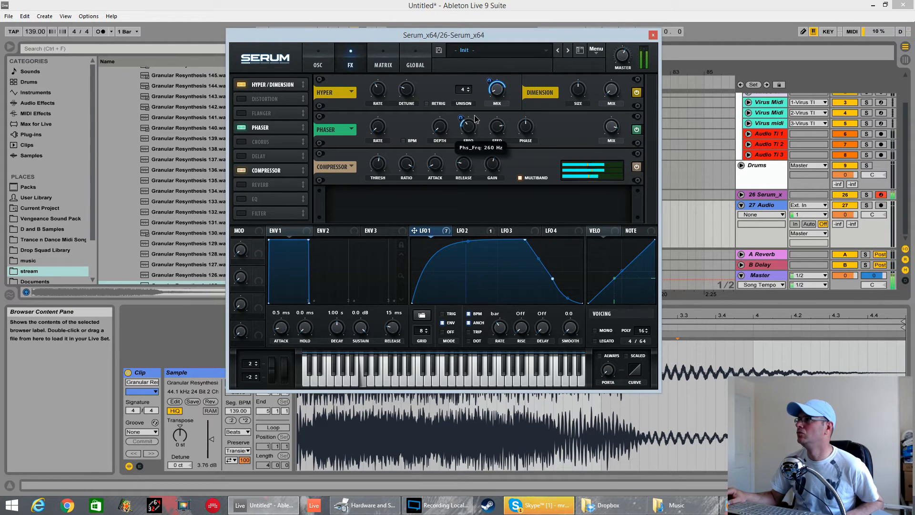
drag(470, 124, 470, 143)
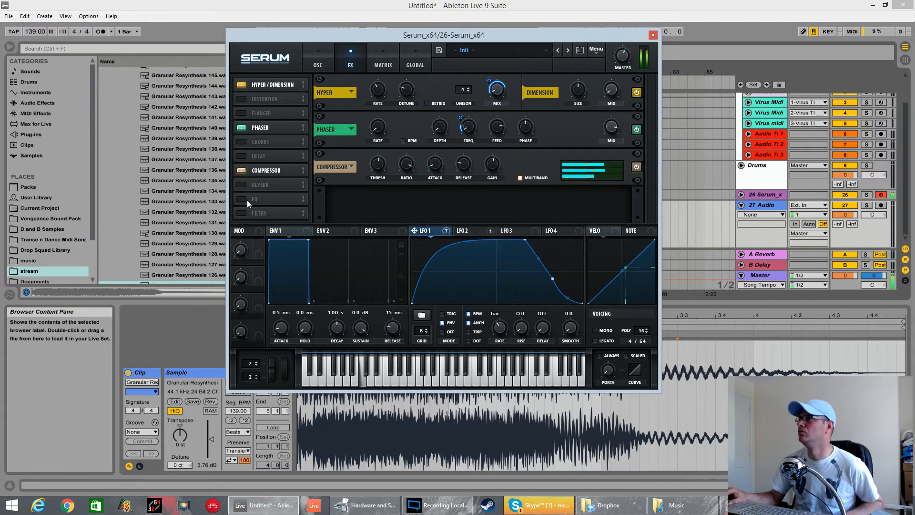
Enable the sub oscillator and set its octave to -1.
click(320, 65)
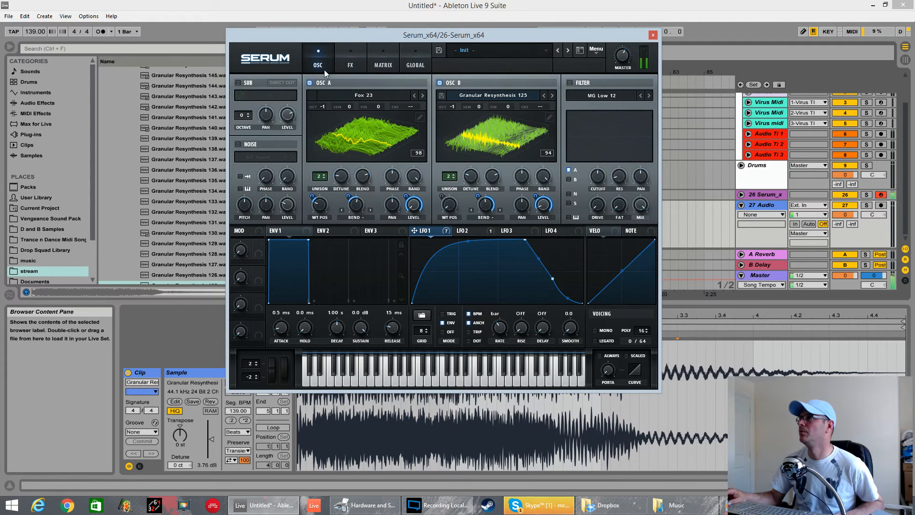
click(239, 83)
click(248, 117)
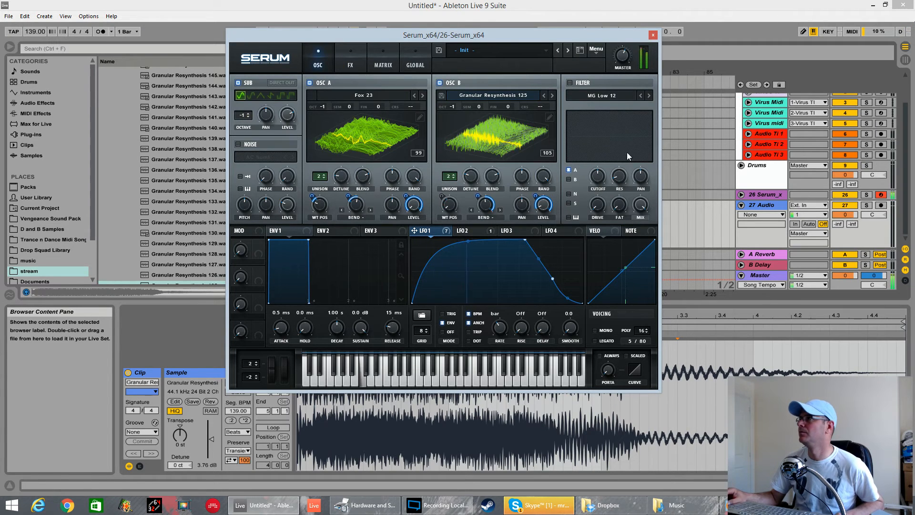
Enable the filter, route Oscillator B through it, set its type to B/P/N 24, and assign LFO 1 to the cutoff.
click(568, 180)
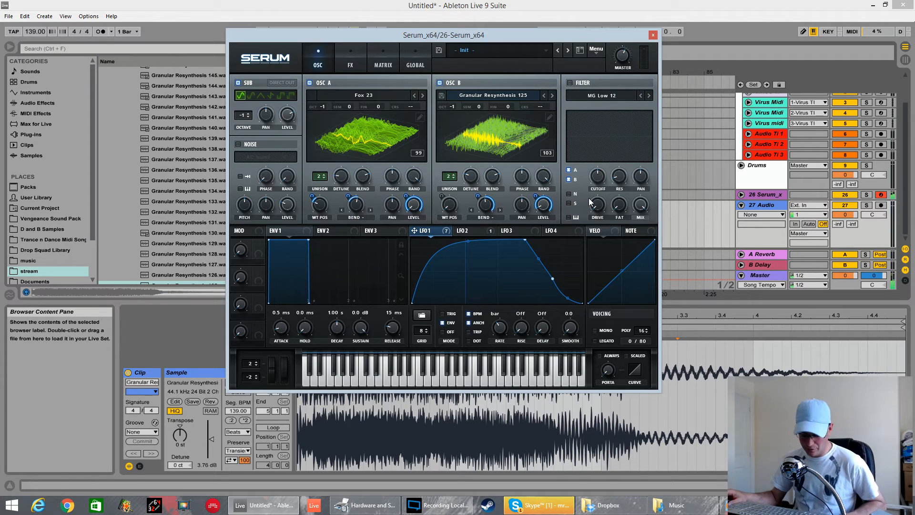
click(570, 84)
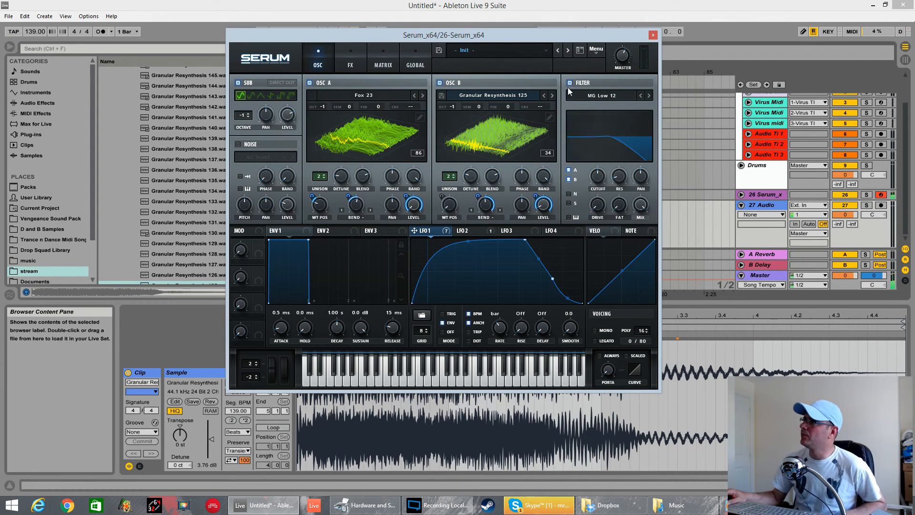
click(596, 95)
mouse_move(616, 119)
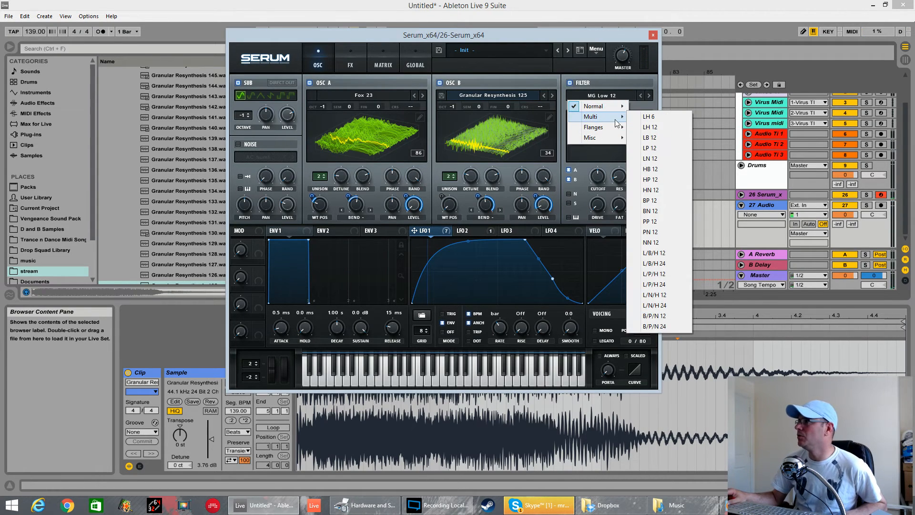
click(657, 326)
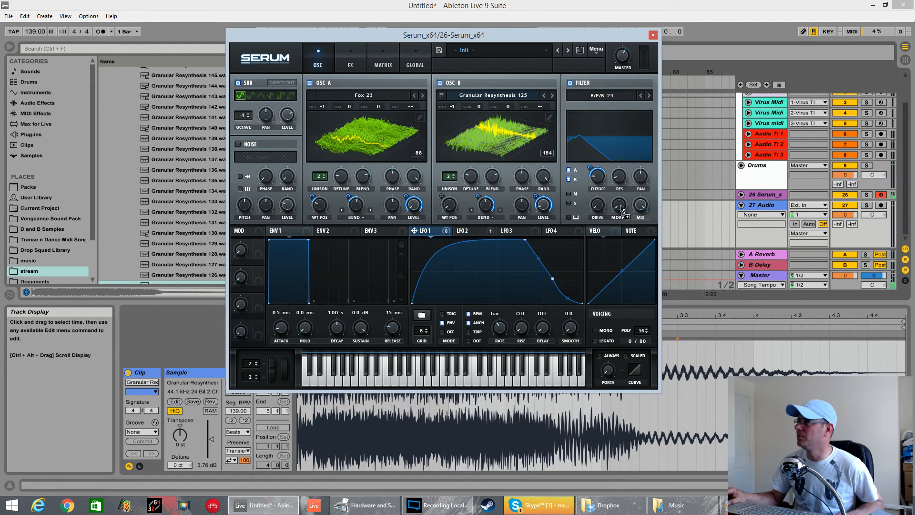
Try modulating the filter's morph with LFO 1 at a reduced depth, and remove that modulation.
drag(621, 208, 620, 204)
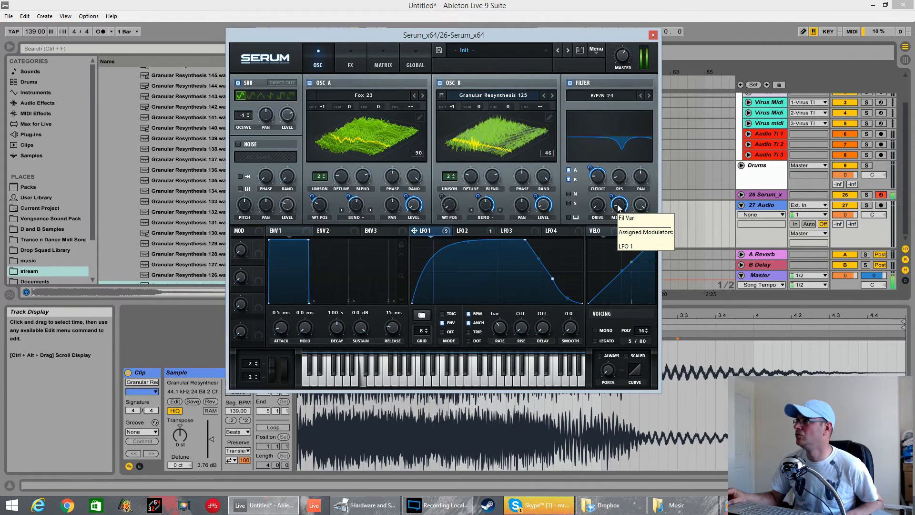
drag(599, 206, 618, 213)
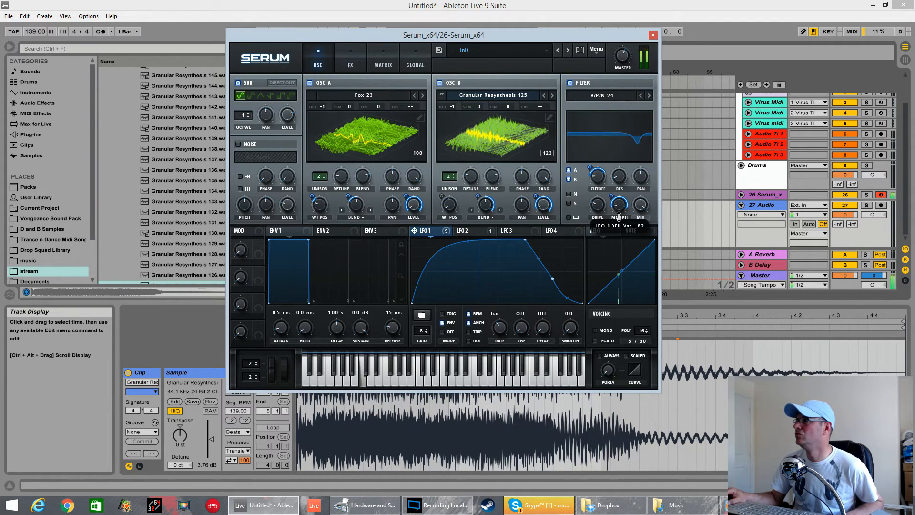
right_click(618, 217)
click(657, 254)
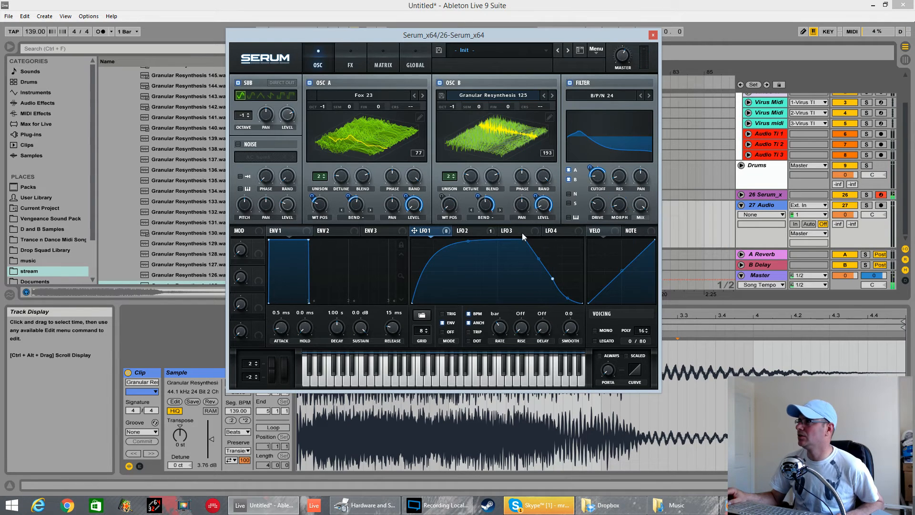
Assign LFO 3 to the filter's morph in Trig mode, with its triangle peak centred and a rate of 1/8.
click(502, 231)
drag(616, 209, 623, 214)
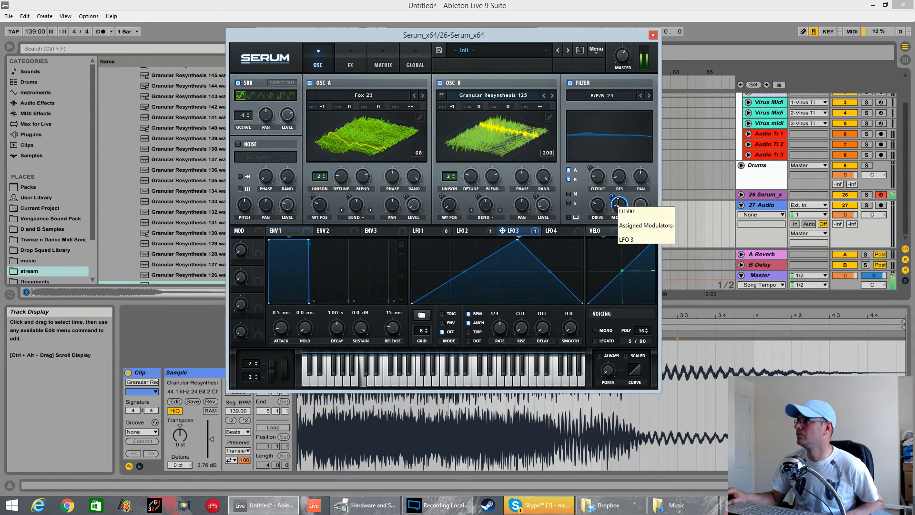
click(443, 314)
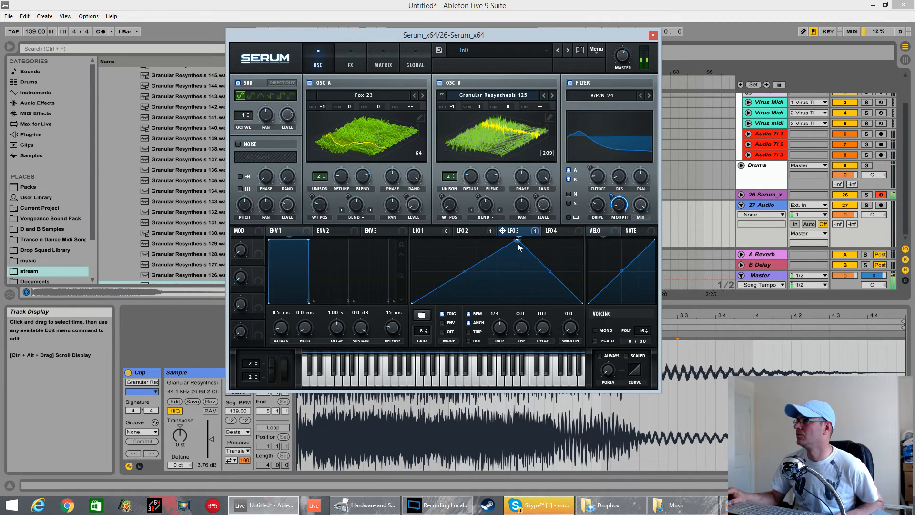
drag(518, 240, 496, 240)
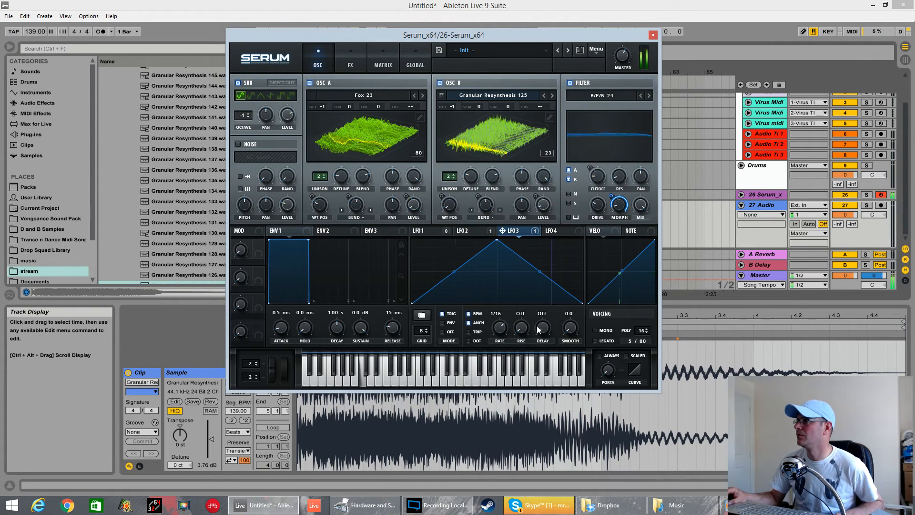
drag(500, 328, 501, 338)
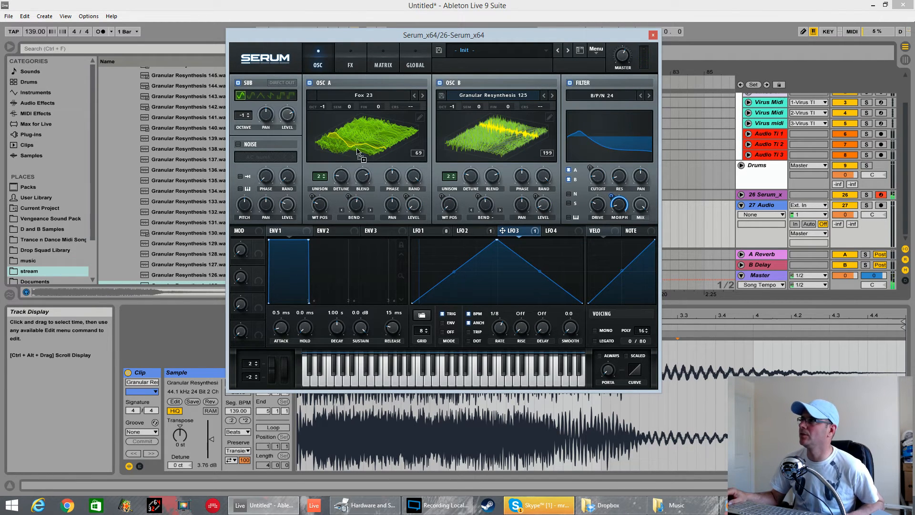
Assign LFO 3 to the sub oscillator's level and the filter's drive.
drag(285, 119, 284, 94)
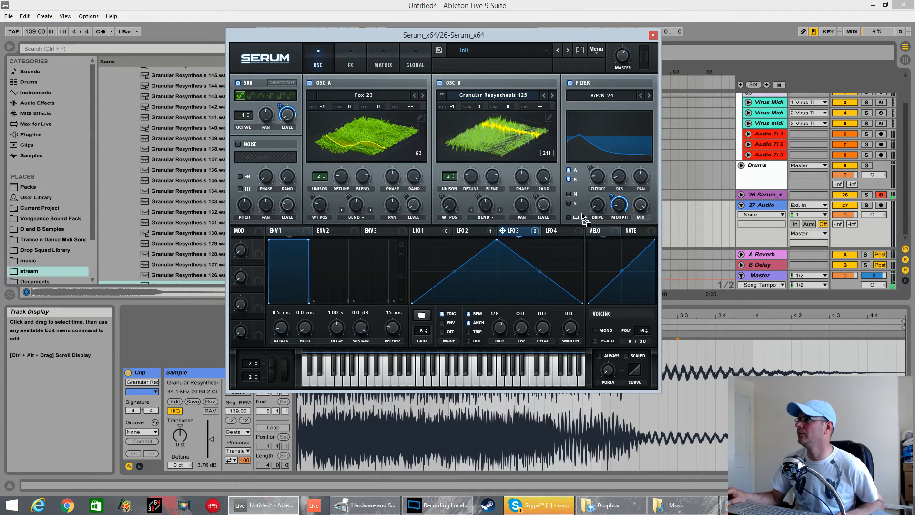
drag(582, 216, 600, 206)
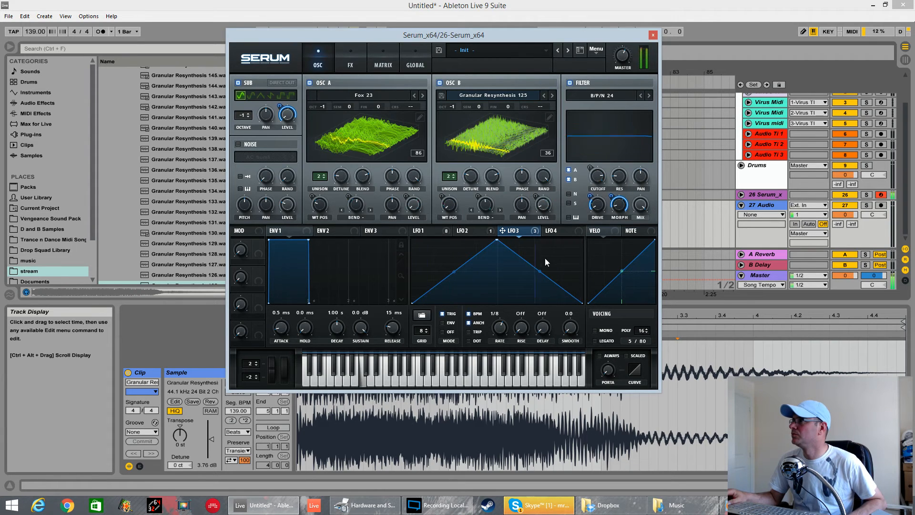
Adjust the depth of LFO 1's modulation of the filter cutoff, and set Oscillator B's octave to -2.
click(419, 231)
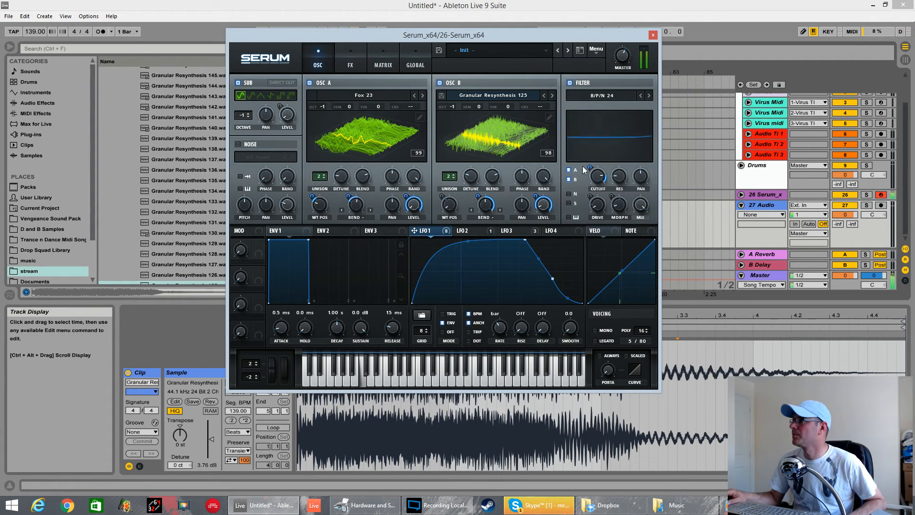
drag(584, 170, 588, 232)
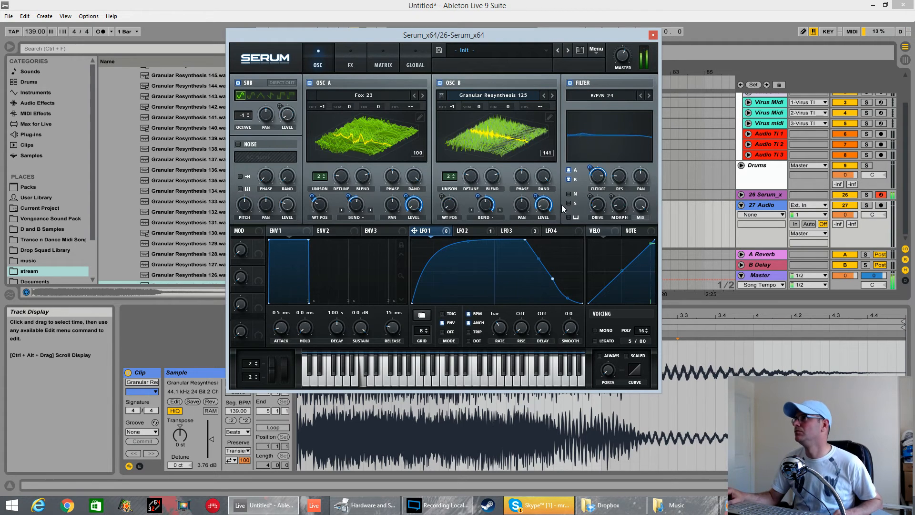
drag(453, 107, 454, 132)
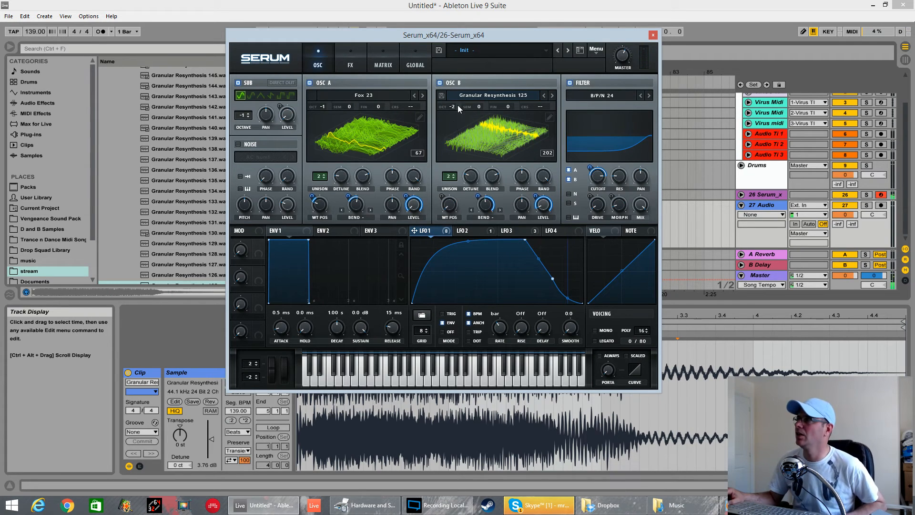
Save Oscillator B's wavetable in the User tables folder as Fox 24.
click(443, 96)
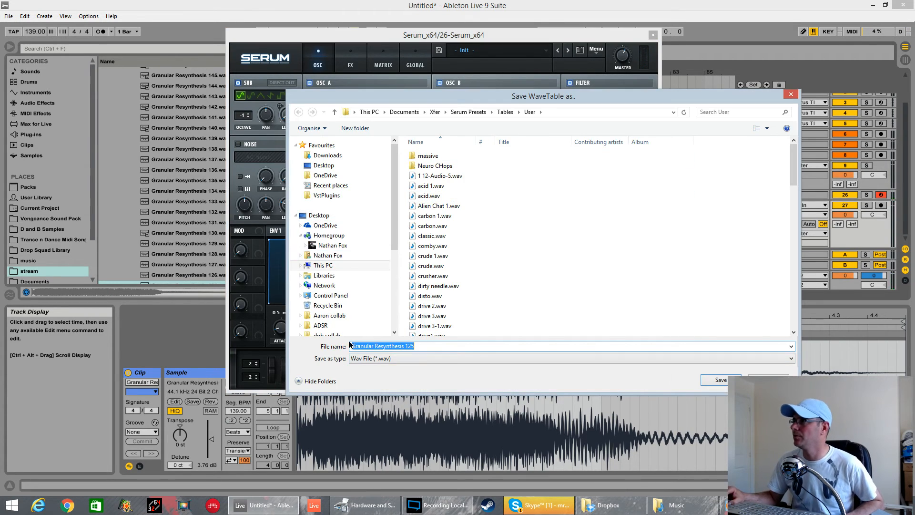
key(BackSpace)
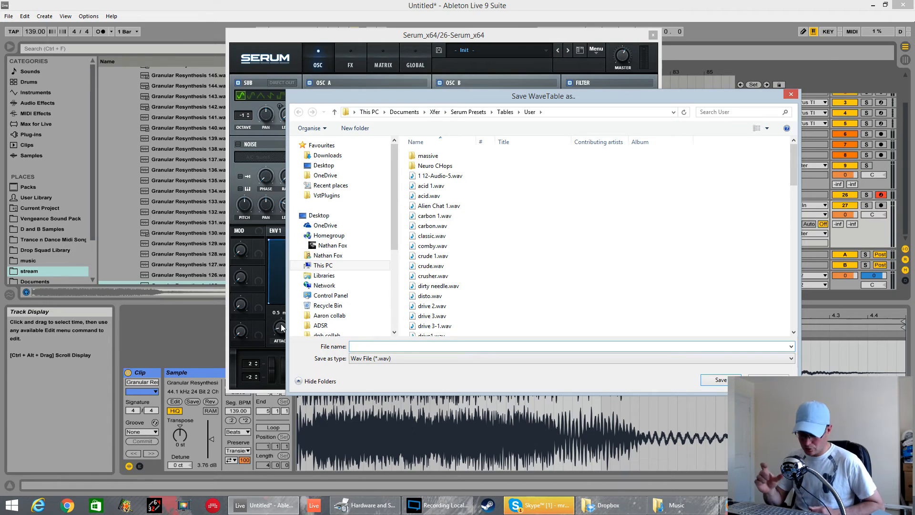
text(Fox )
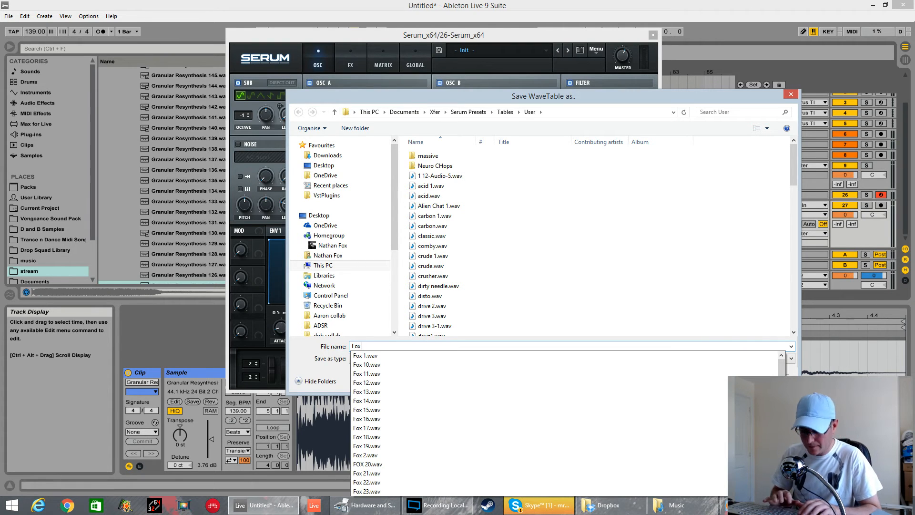
text(24)
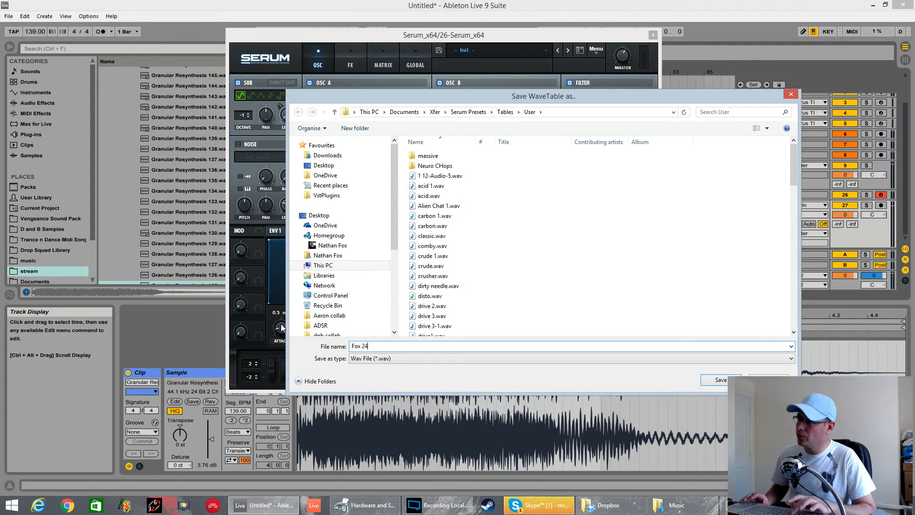
key(Return)
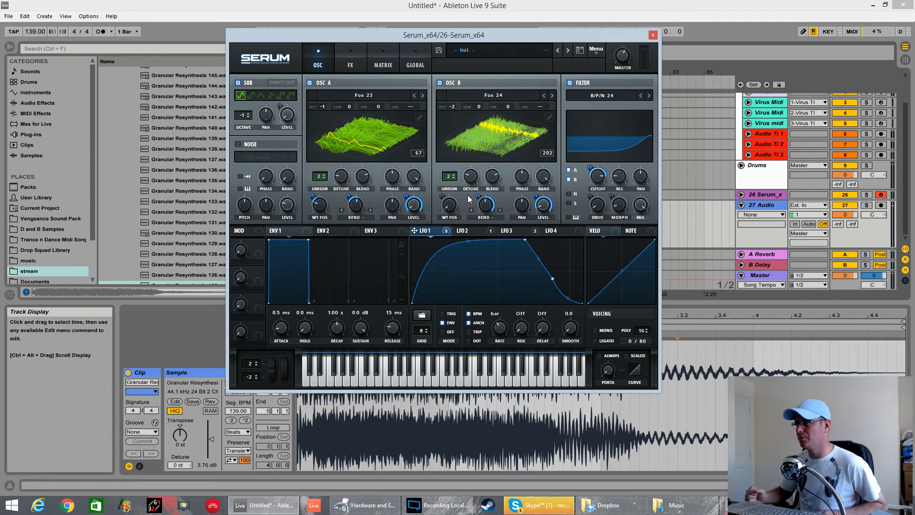
Audition other waveforms for the sub oscillator, including Triangle, and return its shape to Sine.
click(473, 231)
click(511, 232)
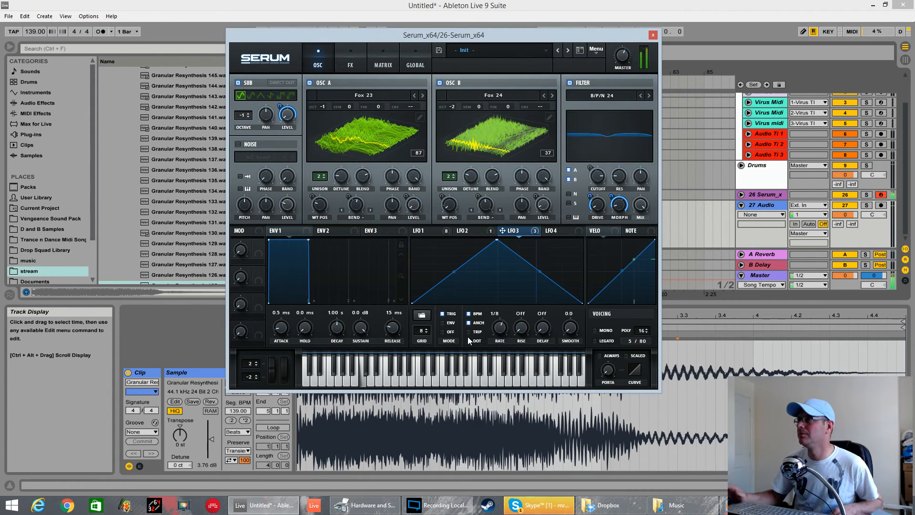
click(281, 95)
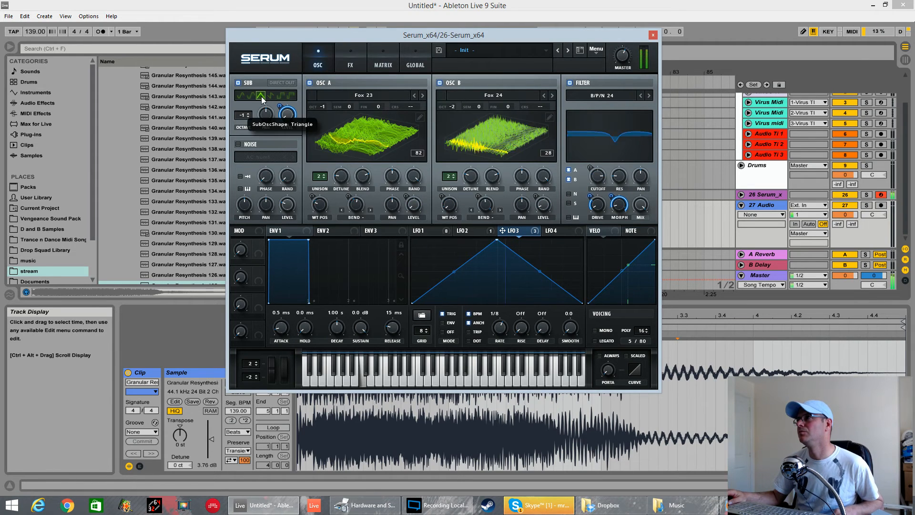
click(247, 96)
click(243, 97)
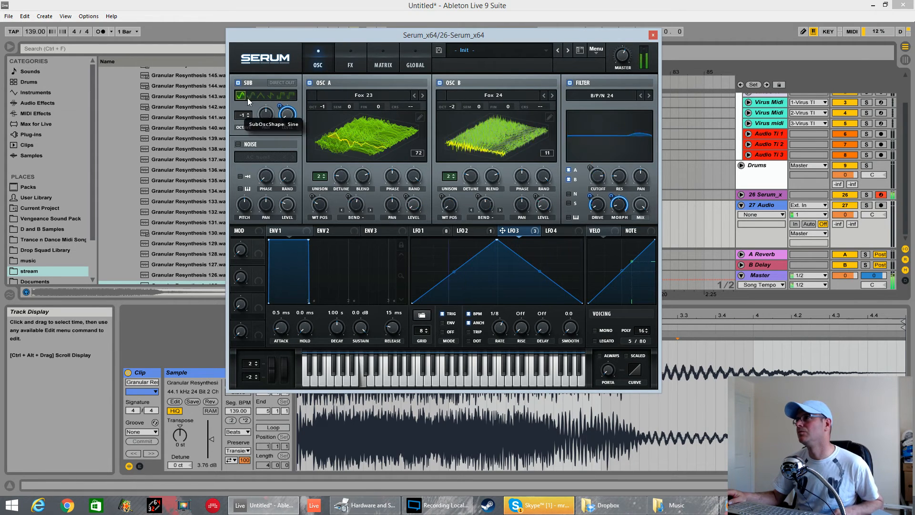
Enable the Filter effect in the effects chain, briefly trying the EQ and switching it back off.
click(350, 60)
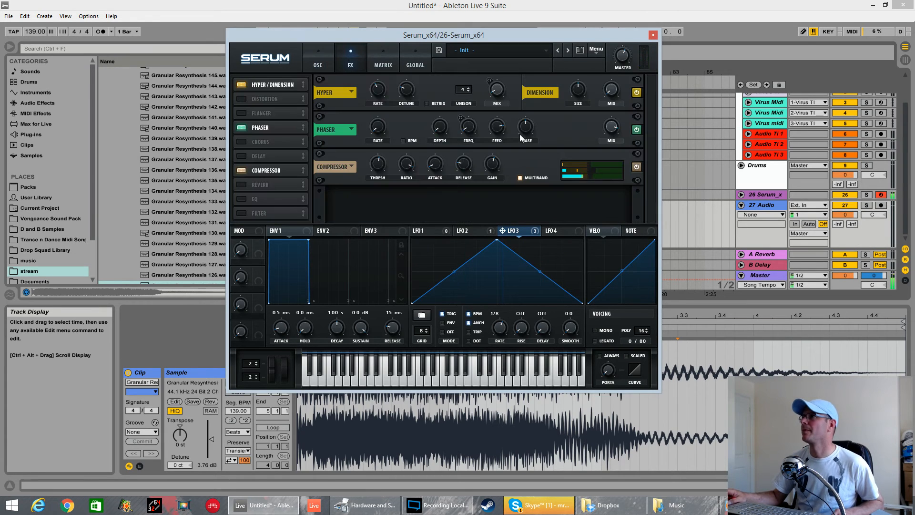
click(244, 199)
click(236, 214)
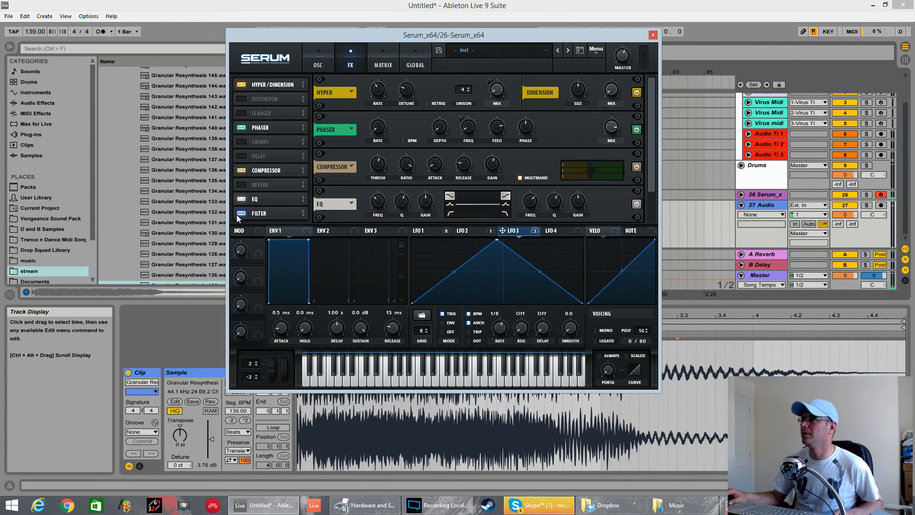
click(248, 197)
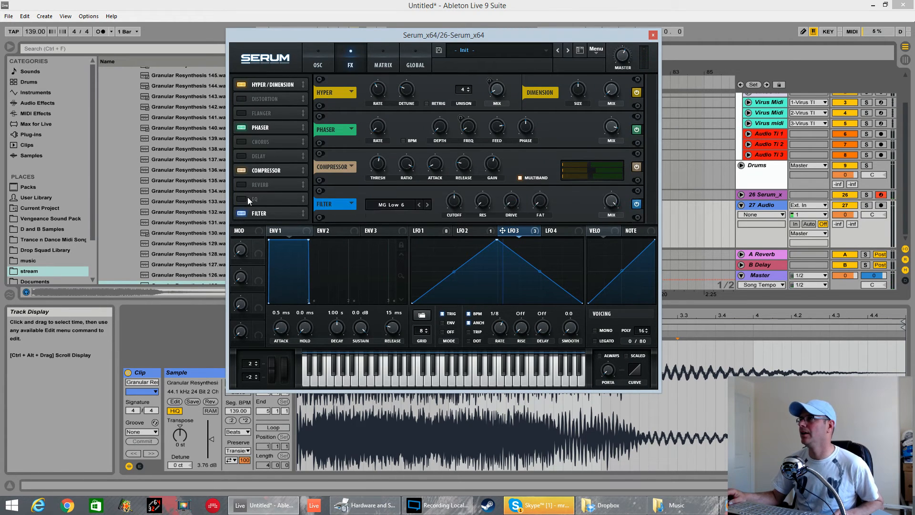
Set the Filter effect's type to High 12, trying Notch 24 first.
click(394, 206)
mouse_move(406, 218)
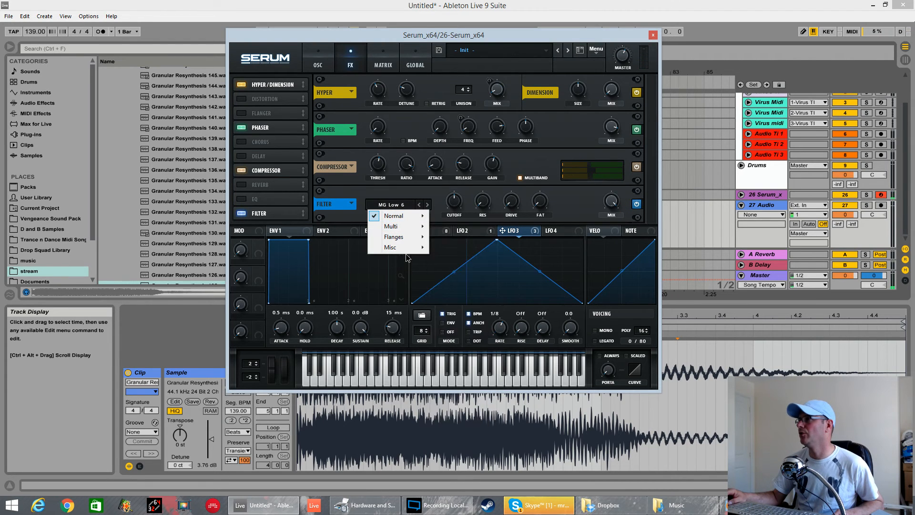
mouse_move(407, 249)
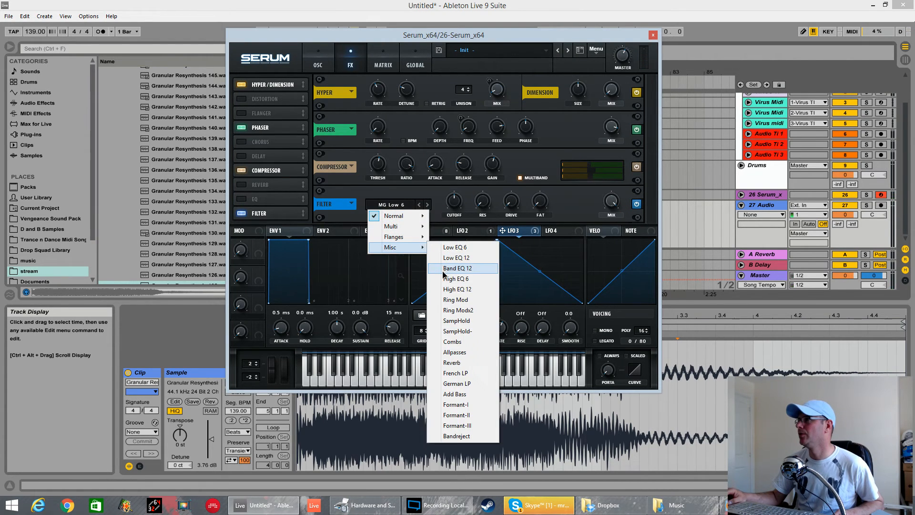
click(470, 396)
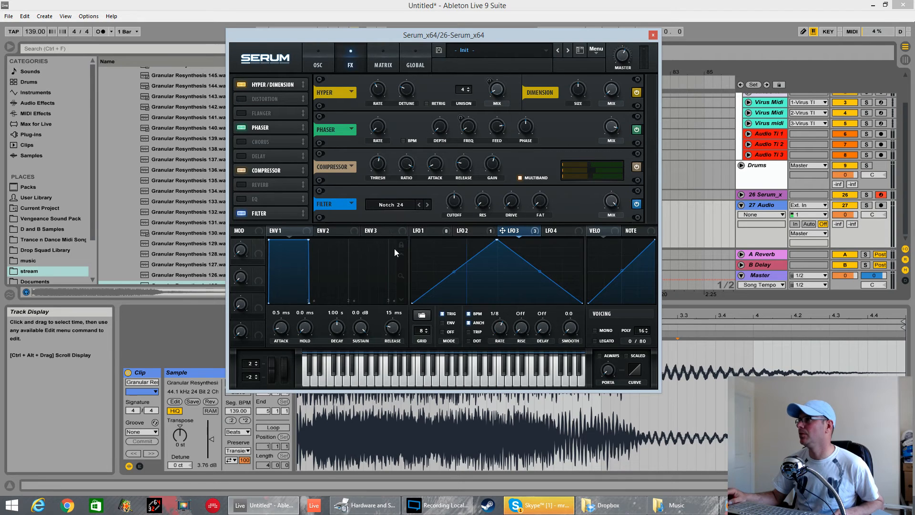
click(392, 205)
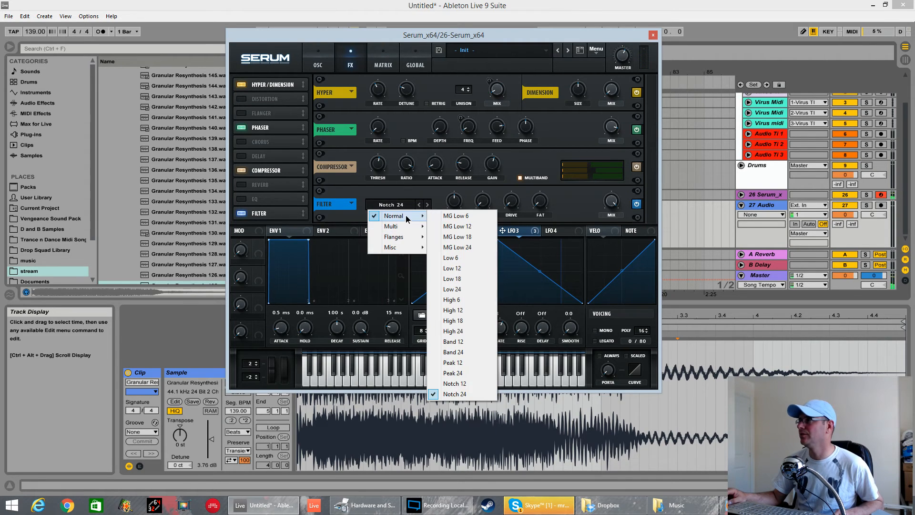
click(453, 310)
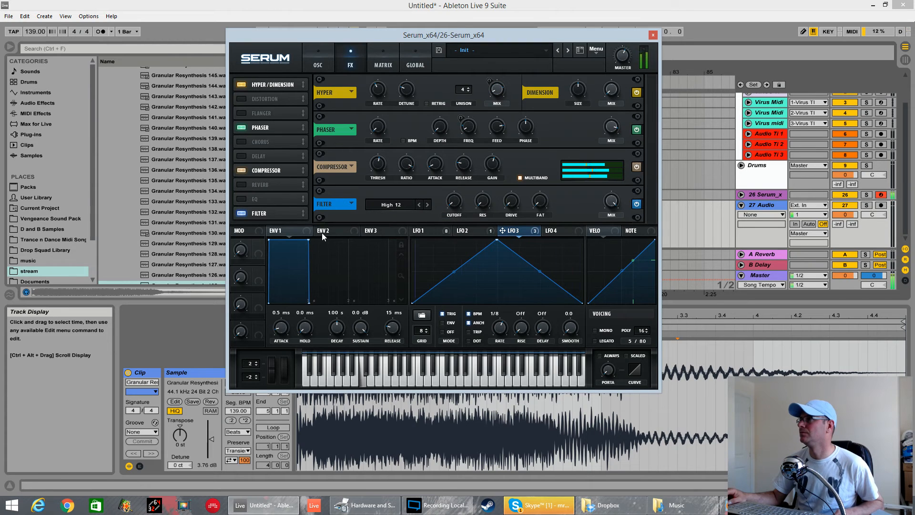
Modulate the Filter effect's cutoff with Envelope 2 at a small depth, and raise the effect's drive.
drag(319, 232, 454, 201)
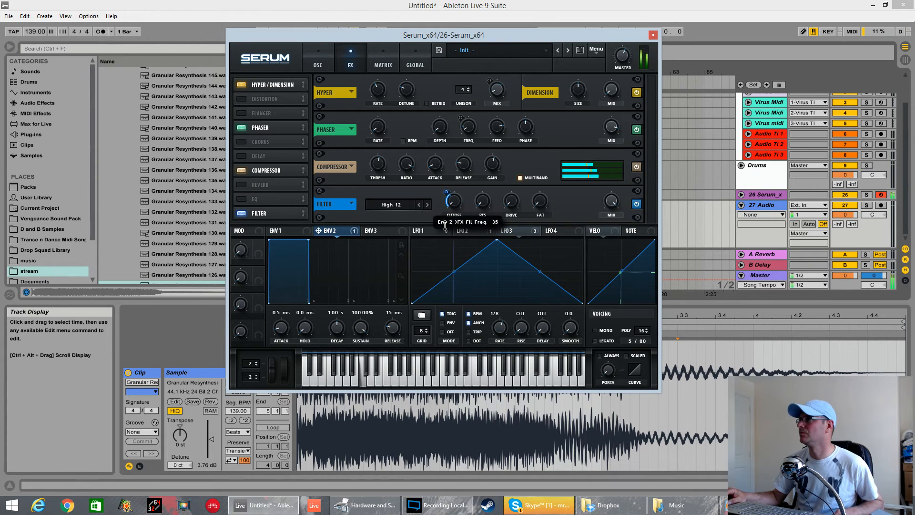
drag(445, 233, 446, 240)
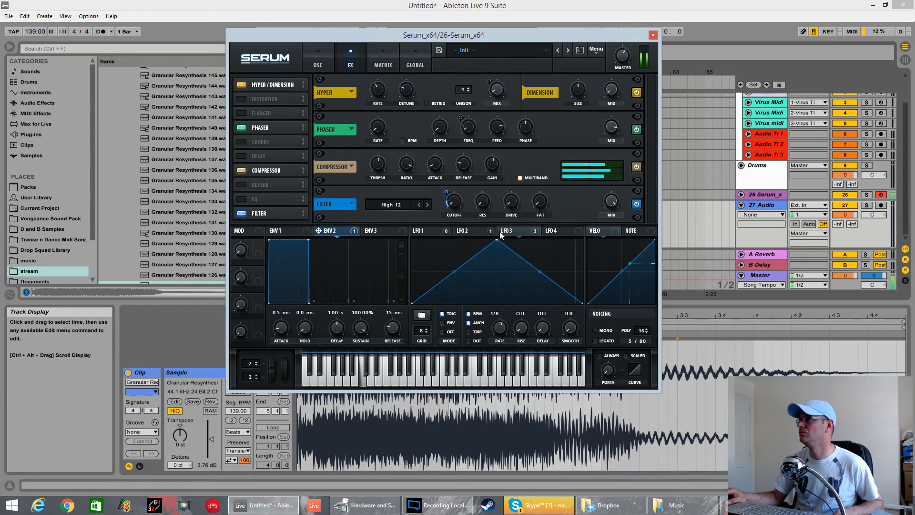
drag(510, 203, 519, 176)
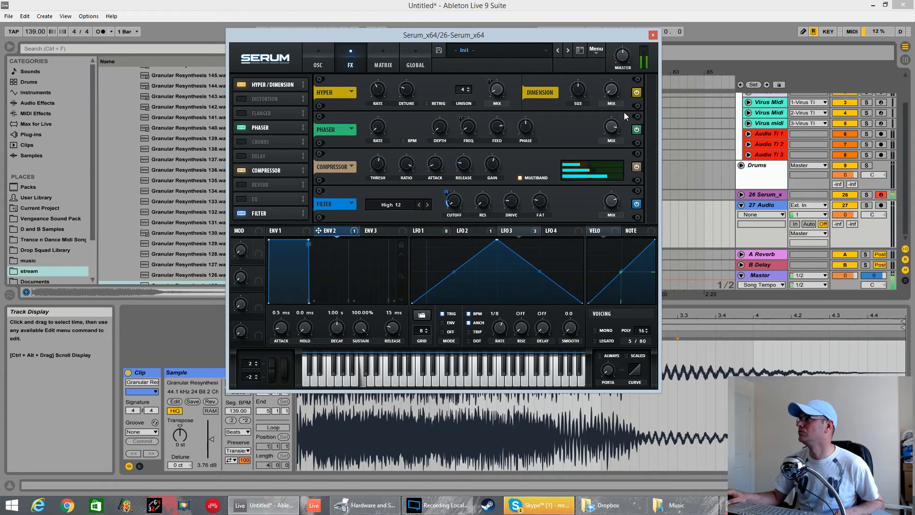
Save the finished patch in the User presets folder as El B72.
click(329, 56)
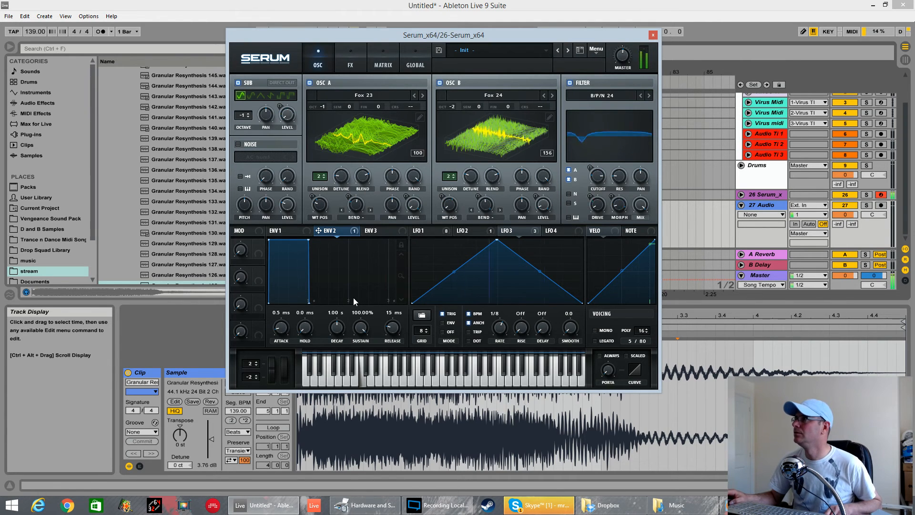
click(439, 51)
text(El B)
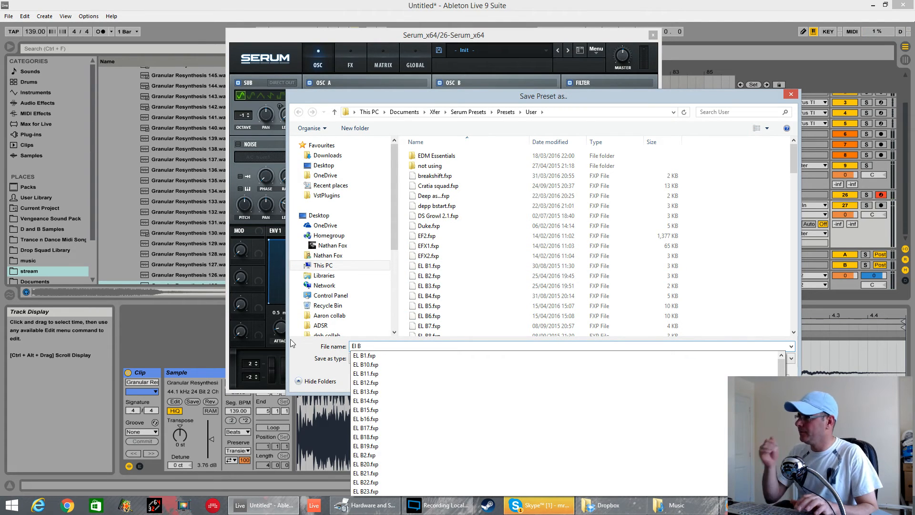
text(7)
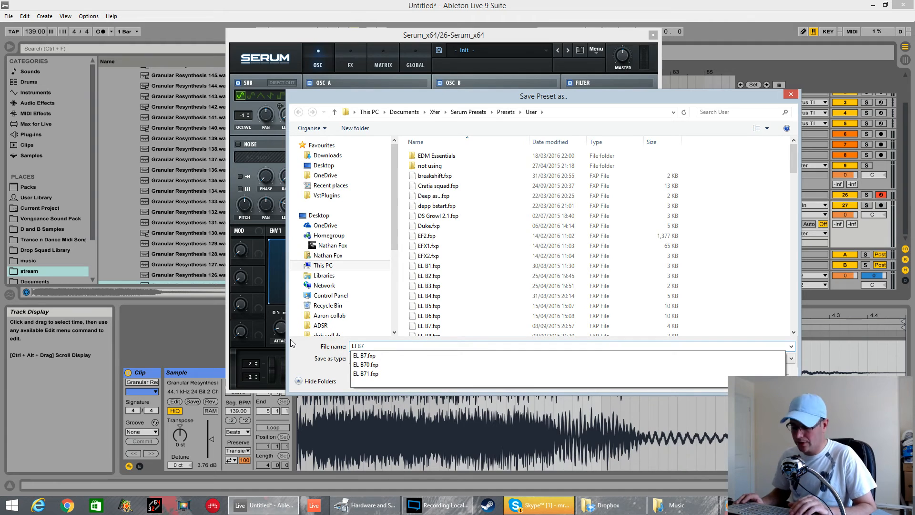
text(2)
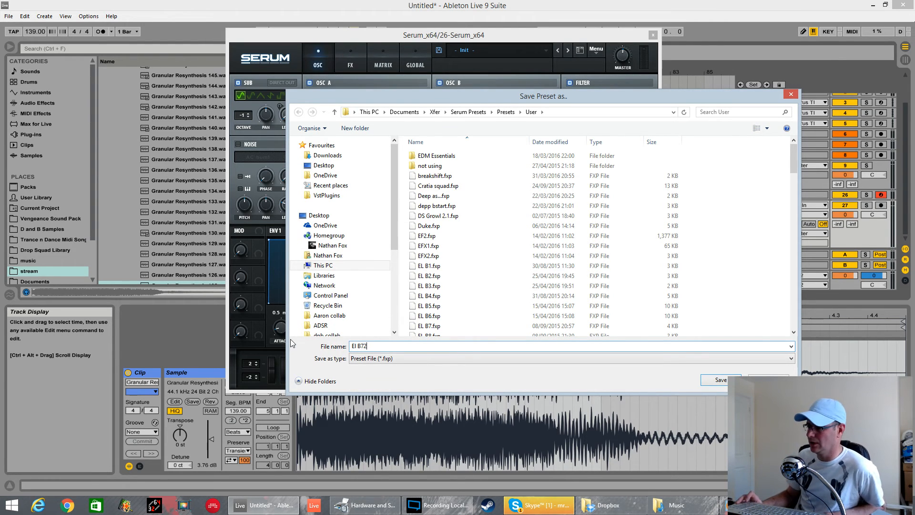
key(Return)
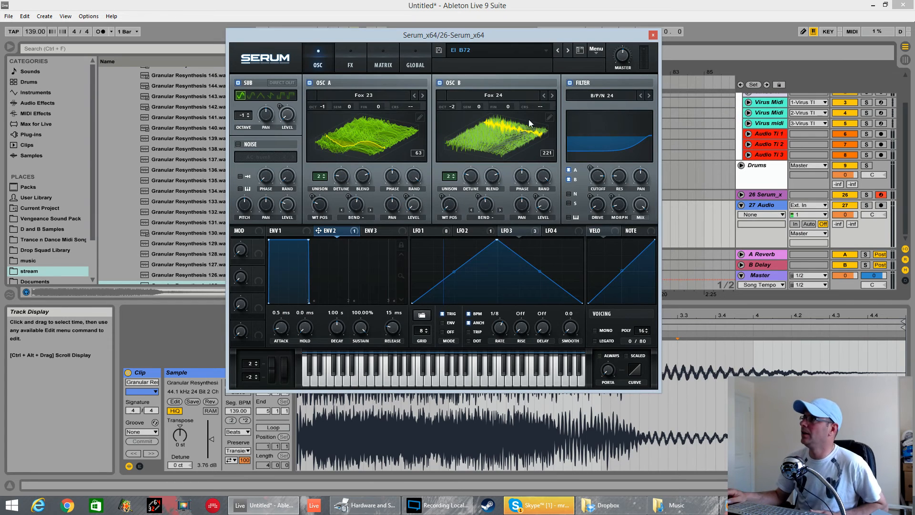
Reset Serum to the Init preset and move its window clear of the sample browser.
click(596, 51)
click(614, 104)
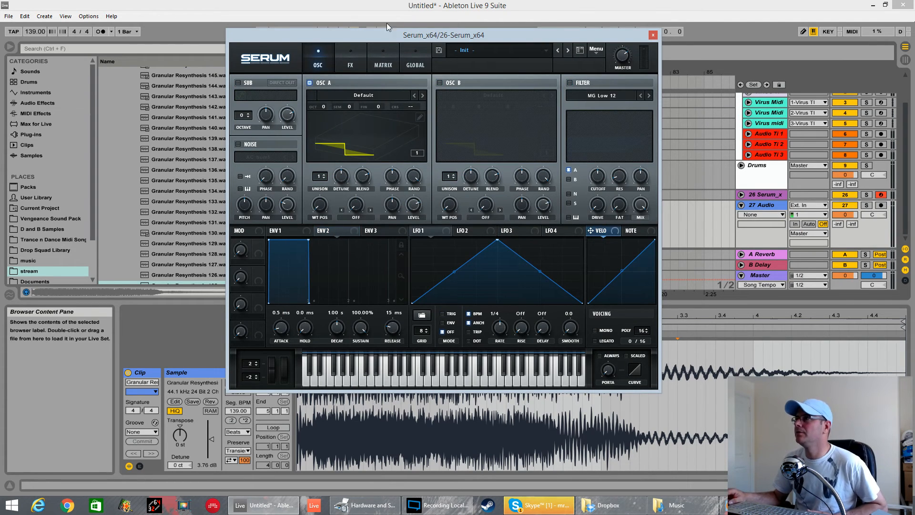
drag(387, 33, 475, 42)
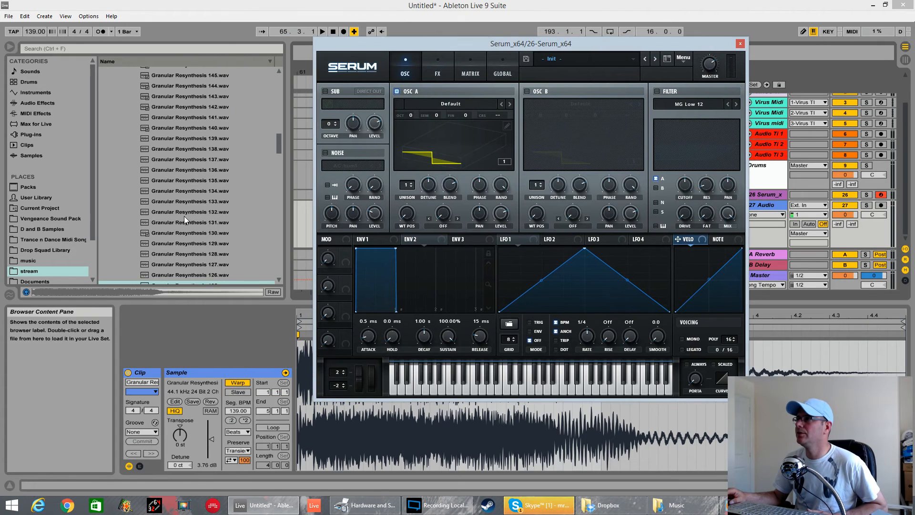
Open the Misc Synths folder inside Synth in the D and B Samples library.
click(33, 225)
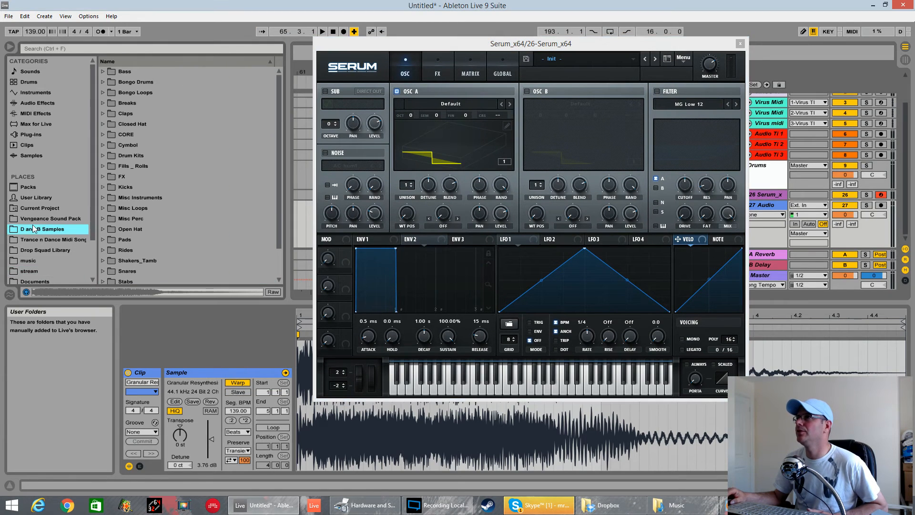
scroll(110, 254, down, 3)
click(104, 257)
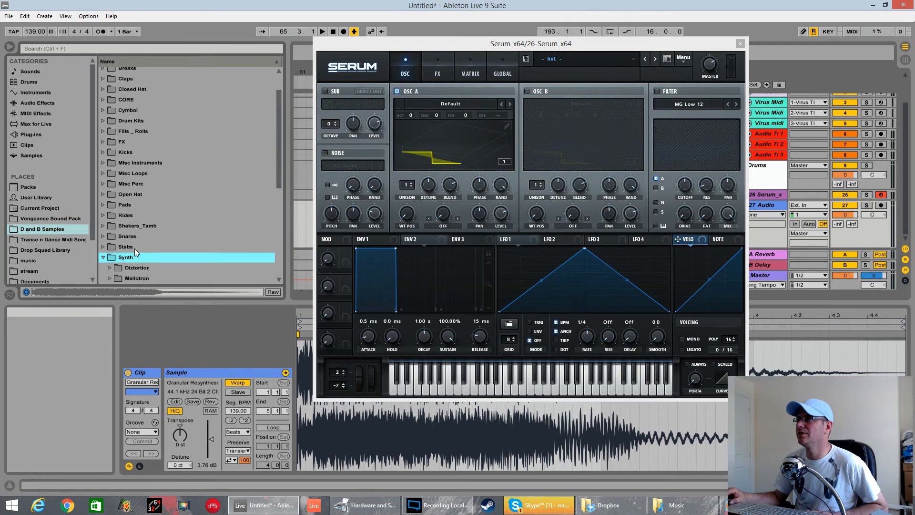
click(111, 257)
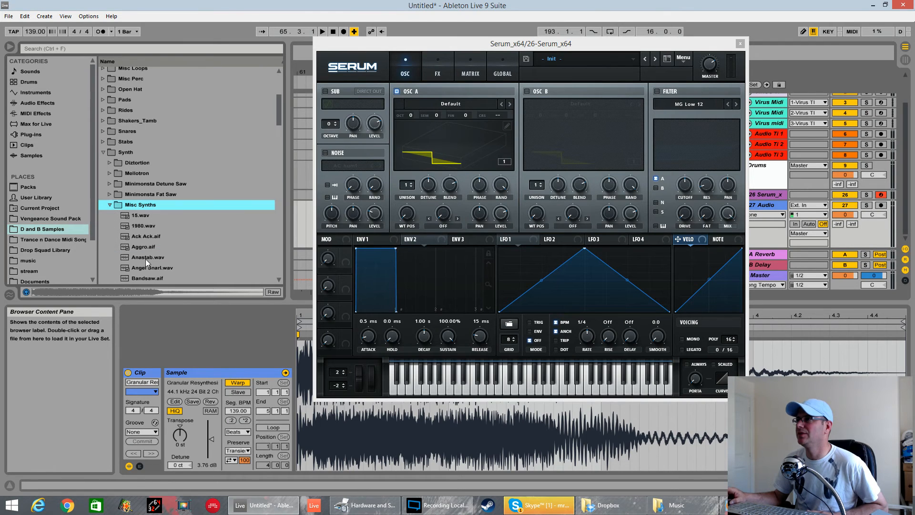
Audition the Misc Synths samples from Anastab.wav through Floodlight Synth.aif to find new wavetable material.
click(160, 257)
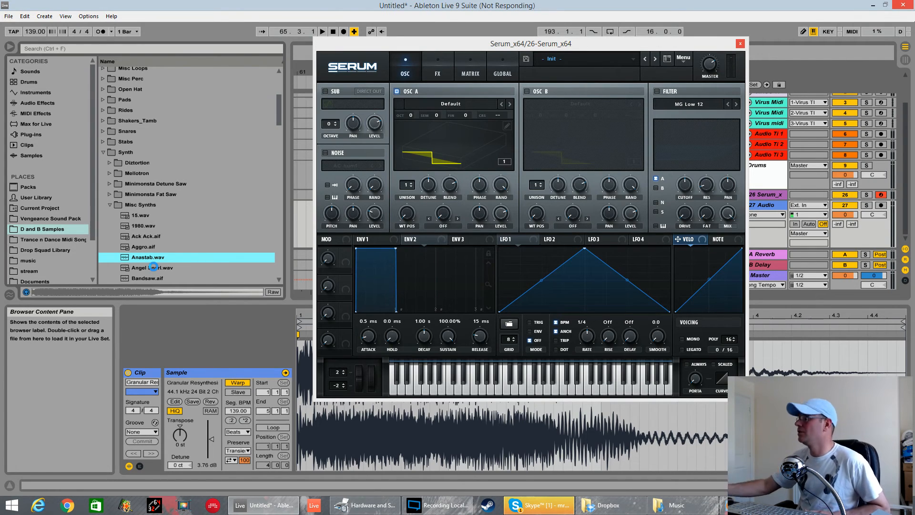
scroll(152, 268, down, 2)
click(152, 268)
scroll(149, 269, down, 5)
click(152, 270)
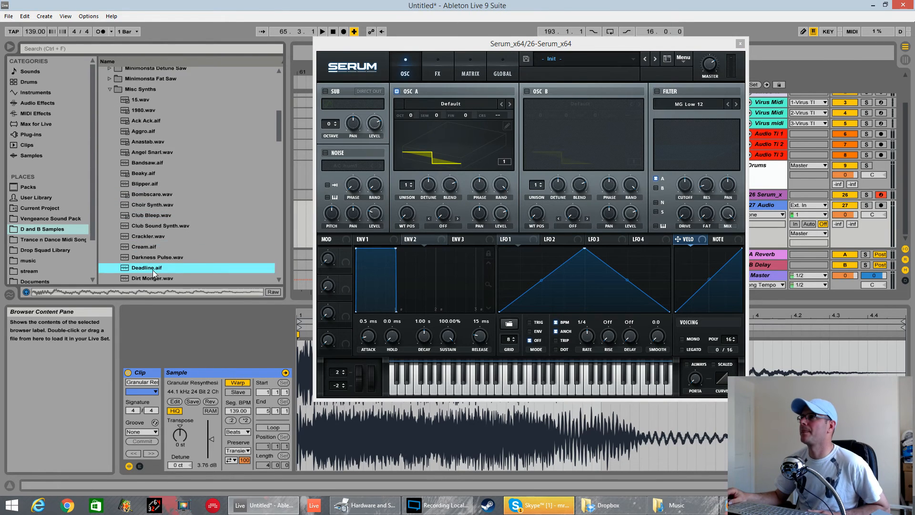
scroll(154, 268, down, 4)
click(155, 268)
key(Down)
key(Down)
key(Down)
key(Down)
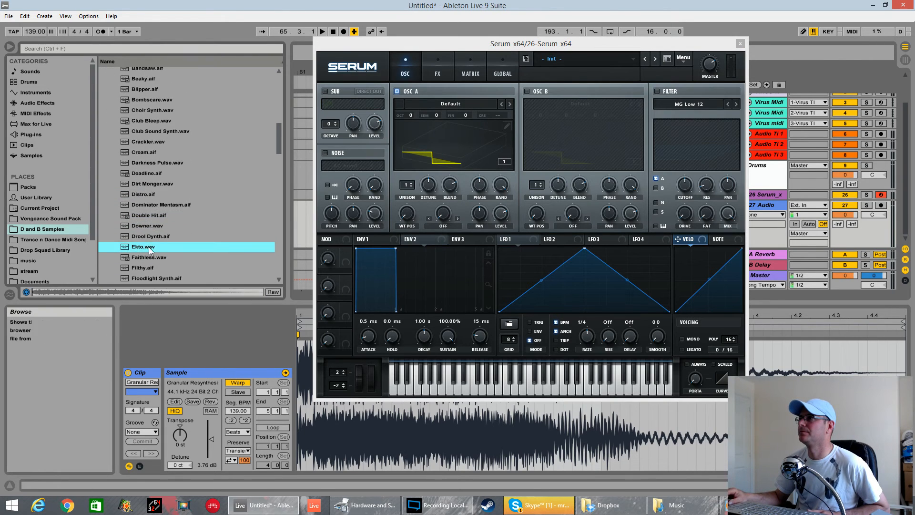
click(139, 268)
click(140, 278)
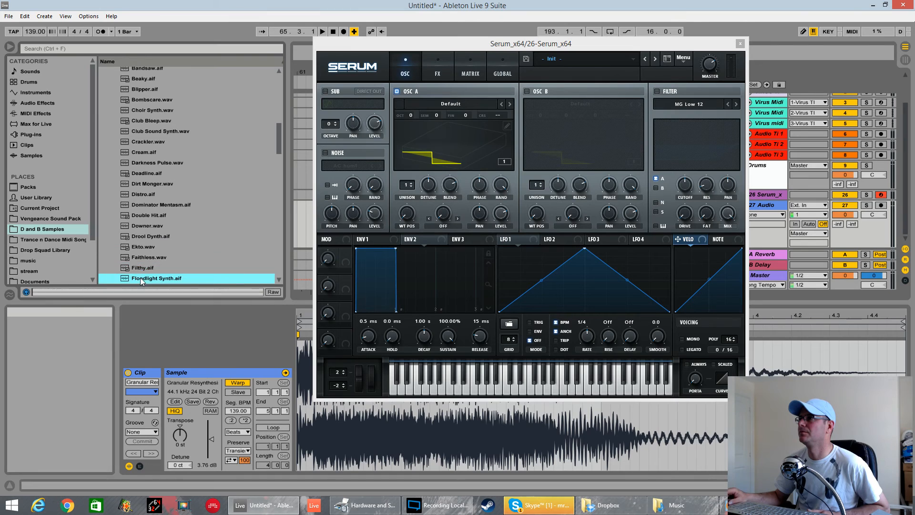
Load Filthy.aif from the Misc Synths samples into Oscillator A as a wavetable.
scroll(140, 277, down, 1)
click(146, 238)
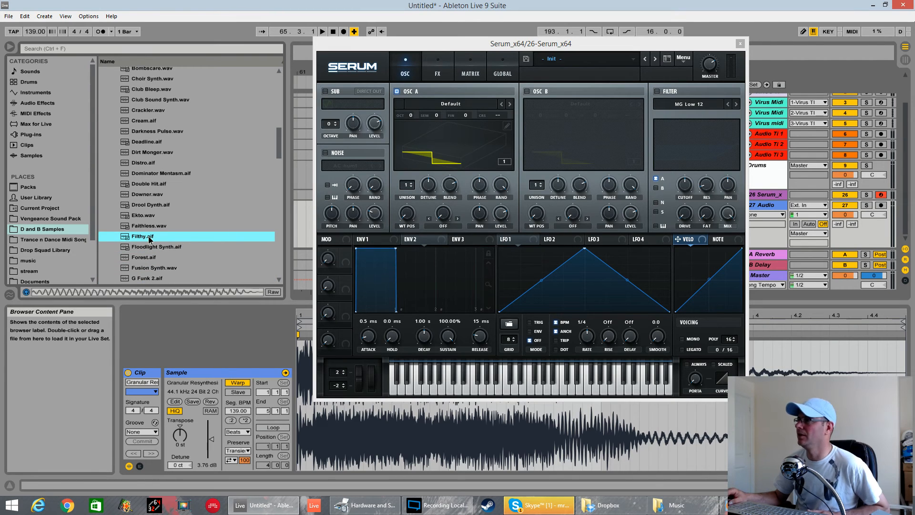
drag(149, 239, 453, 143)
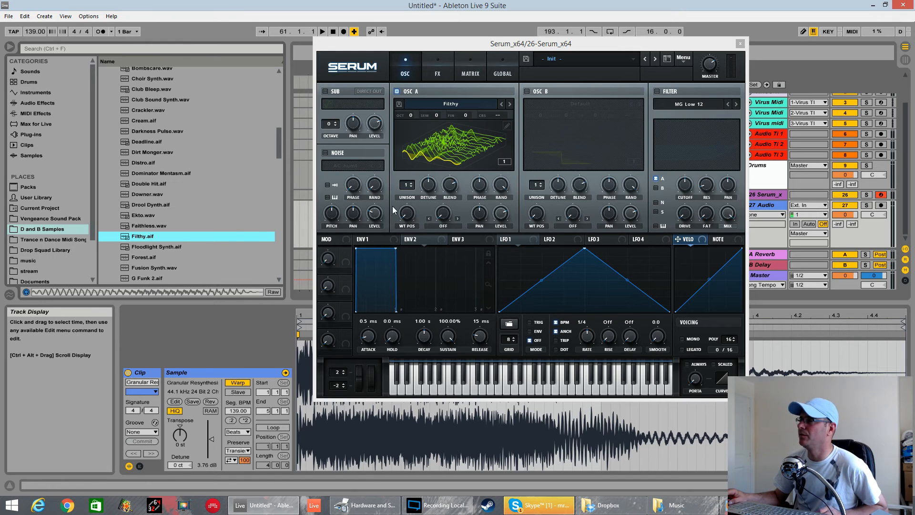
Load Filthy.aif into Oscillator A again and normalize each frame separately in the wavetable editor.
drag(157, 240, 461, 160)
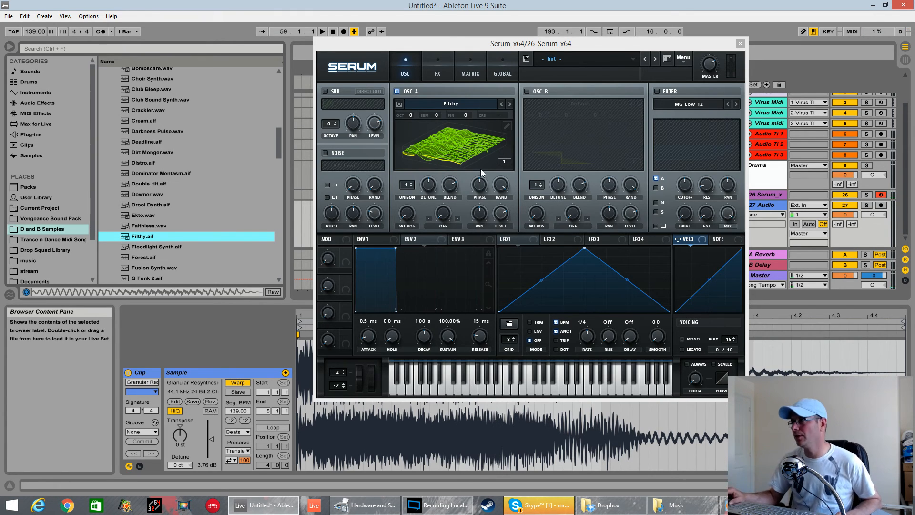
click(508, 126)
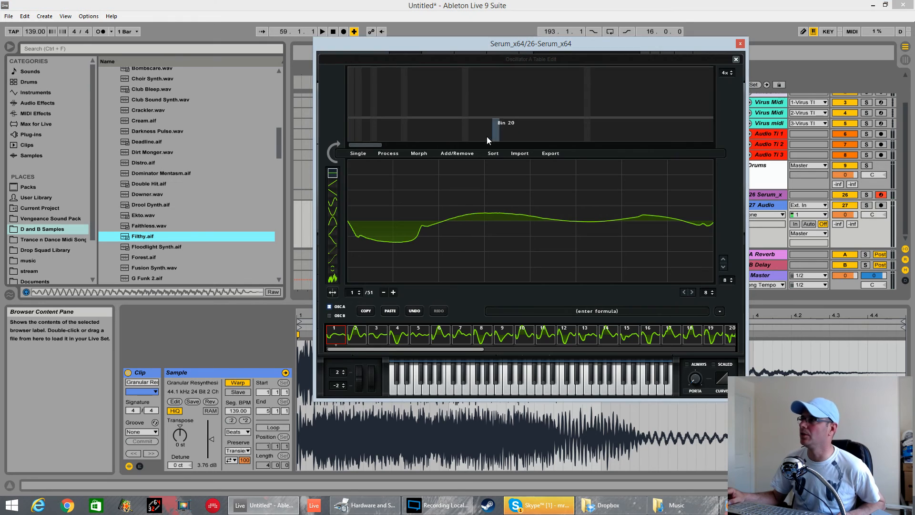
click(388, 153)
click(420, 157)
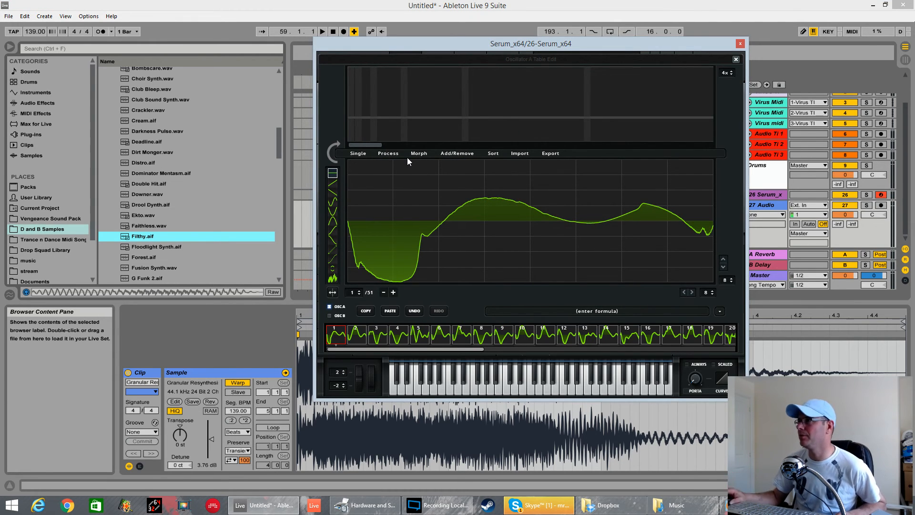
Apply a spectral morph to the Filthy wavetable and close the wavetable editor.
click(419, 154)
click(435, 175)
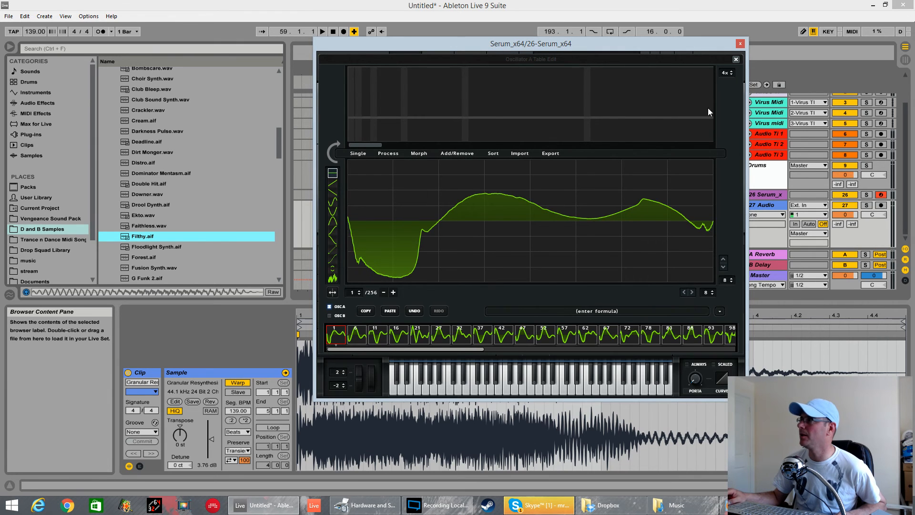
click(735, 61)
Set Oscillator A's wavetable position to frame 159 and modulate it with LFO 1 as a rising ramp in ENV mode at rate 1/2.
drag(408, 221, 424, 173)
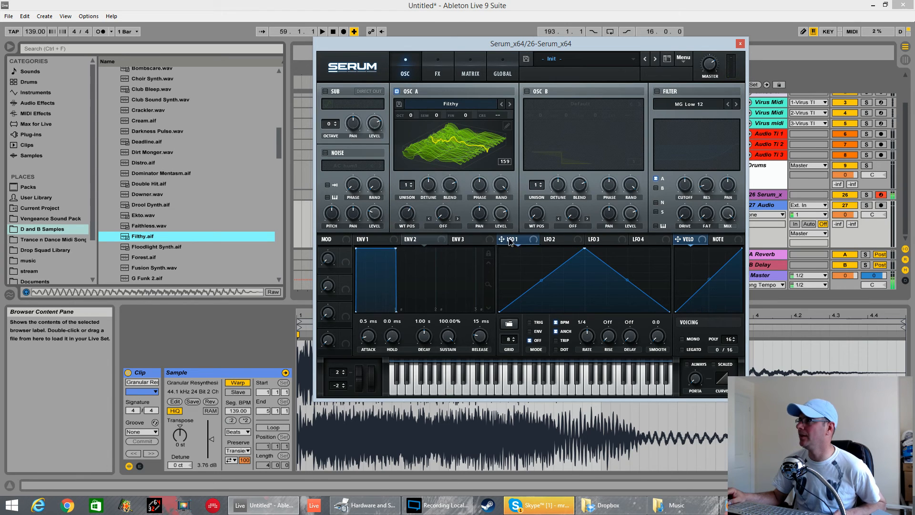
drag(502, 239, 407, 215)
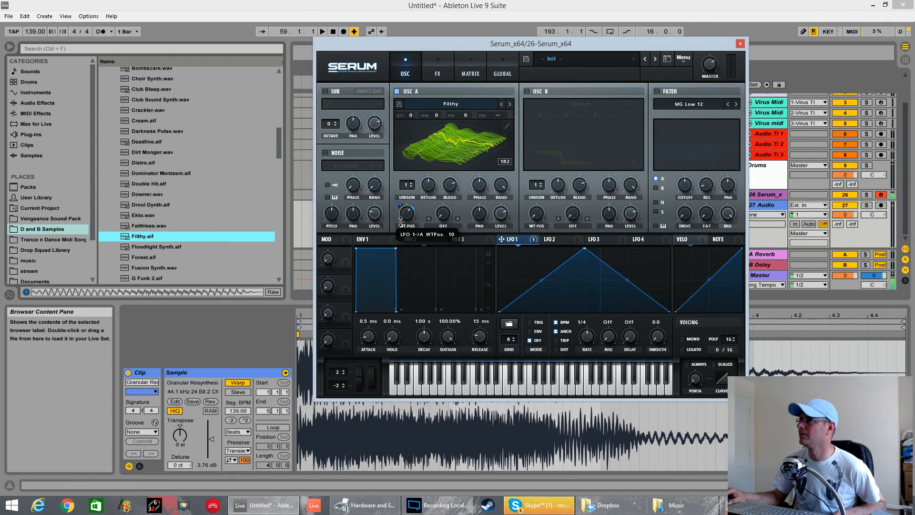
drag(585, 249, 681, 247)
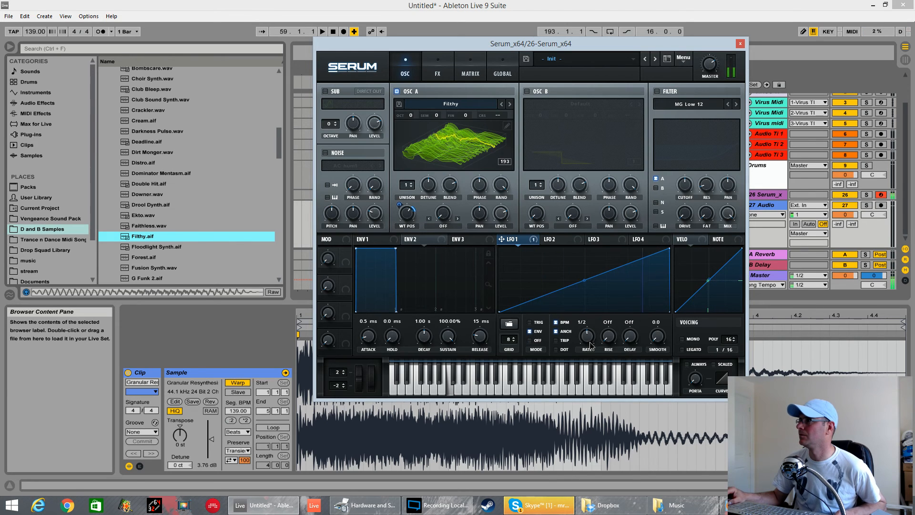
drag(587, 339, 589, 343)
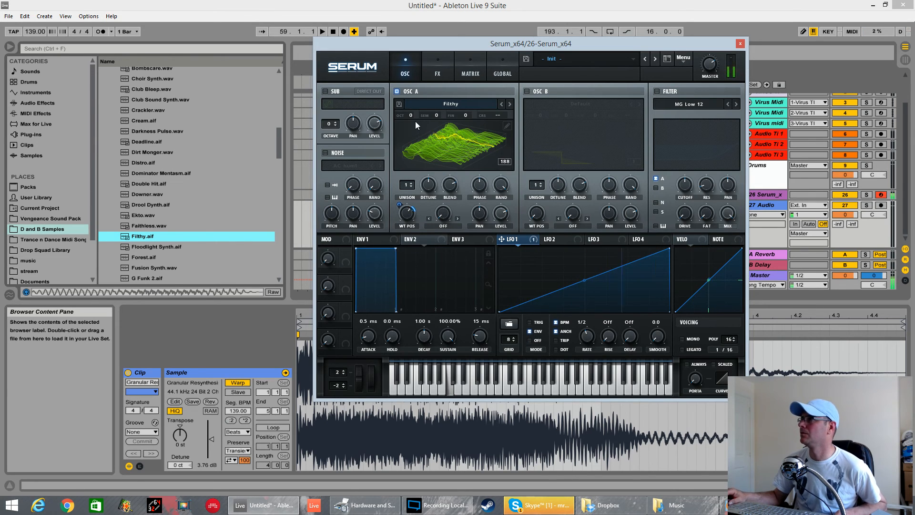
Set Oscillator A's octave to -1.
drag(412, 116, 422, 146)
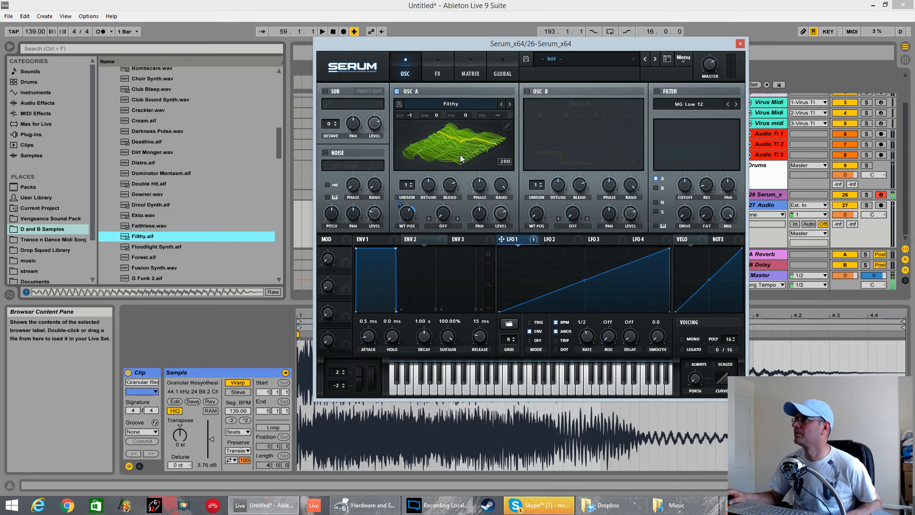
Remove the morph tables from the Filthy wavetable and apply a crossfade morph instead.
click(431, 133)
click(506, 125)
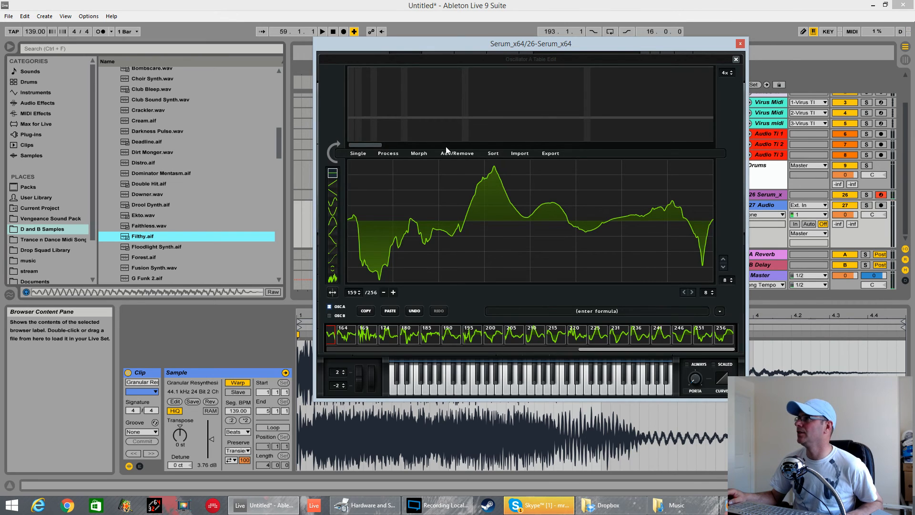
click(417, 154)
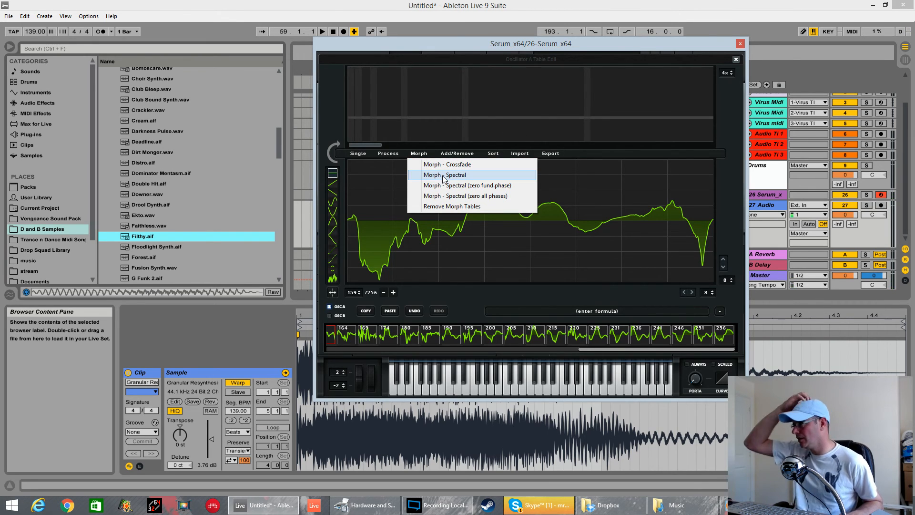
click(468, 208)
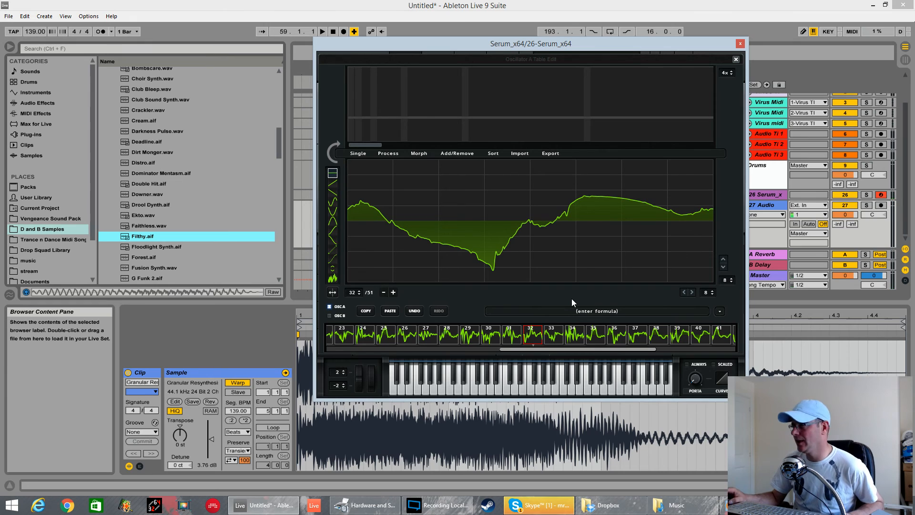
click(416, 155)
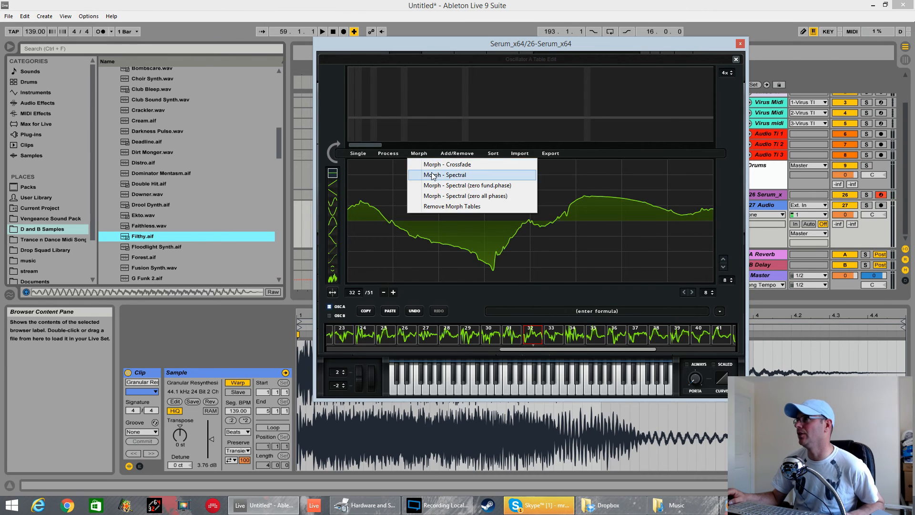
click(435, 165)
Flip the Filthy wavetable frames horizontally (reverse) and close the wavetable editor.
click(391, 154)
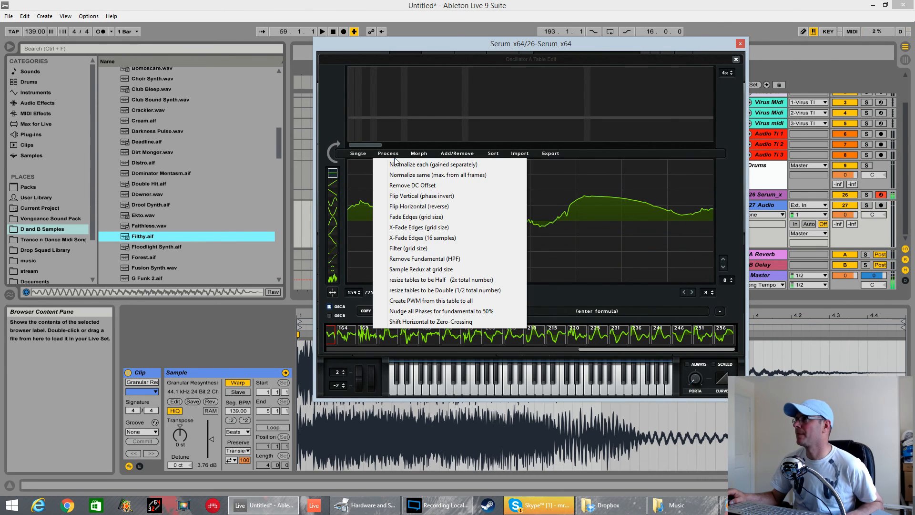
click(424, 208)
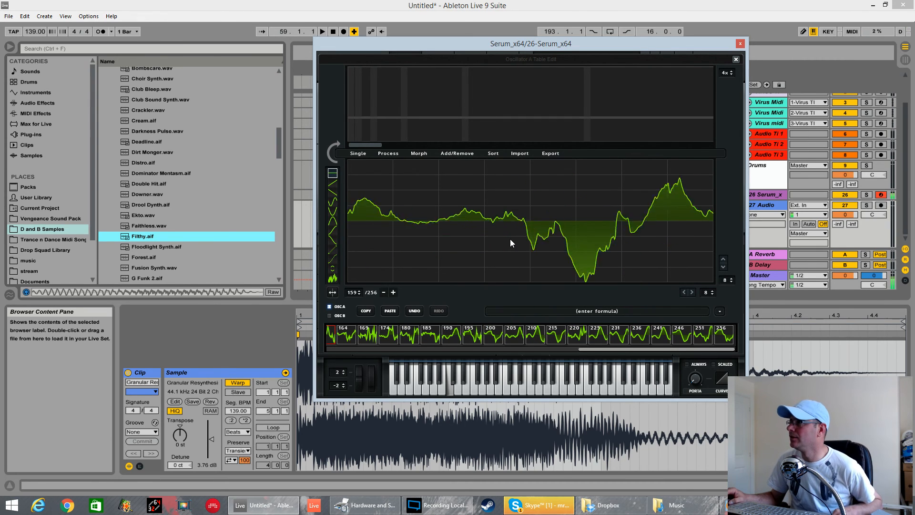
click(736, 60)
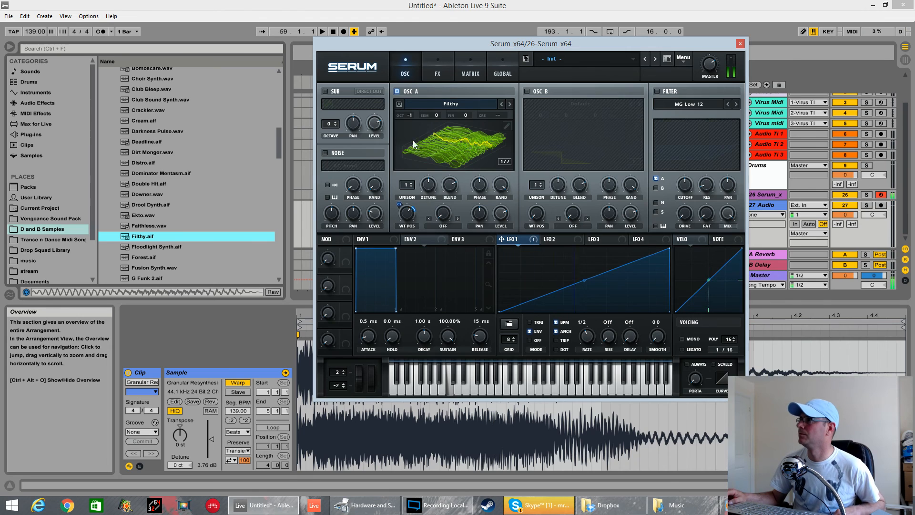
Set Oscillator A's warp mode to Bend -.
click(440, 226)
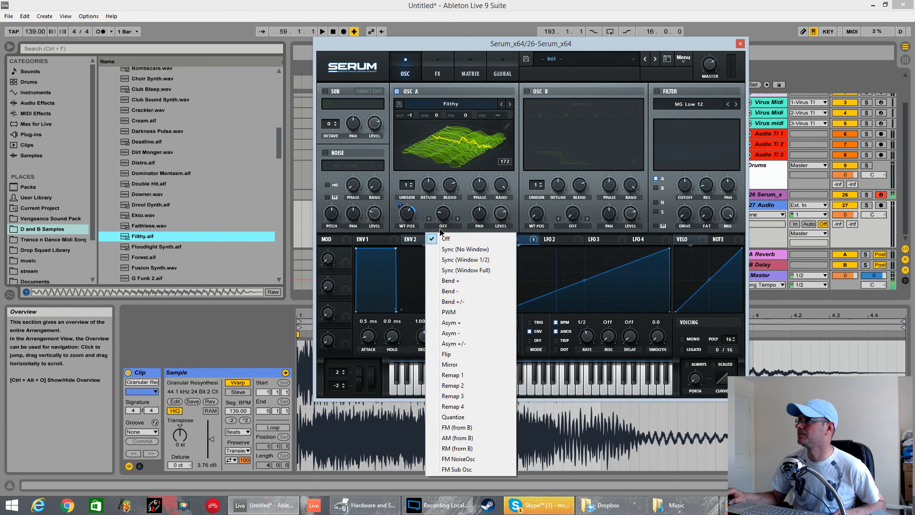
click(451, 291)
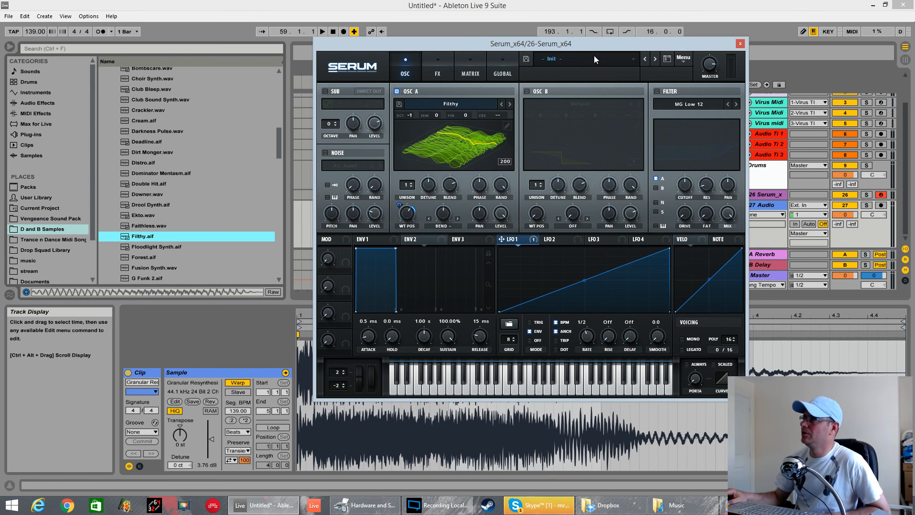
Move the Serum window clear of the arrangement and consolidate the Granular Resynthesis clip on the 27 Audio track.
drag(550, 49, 21, 325)
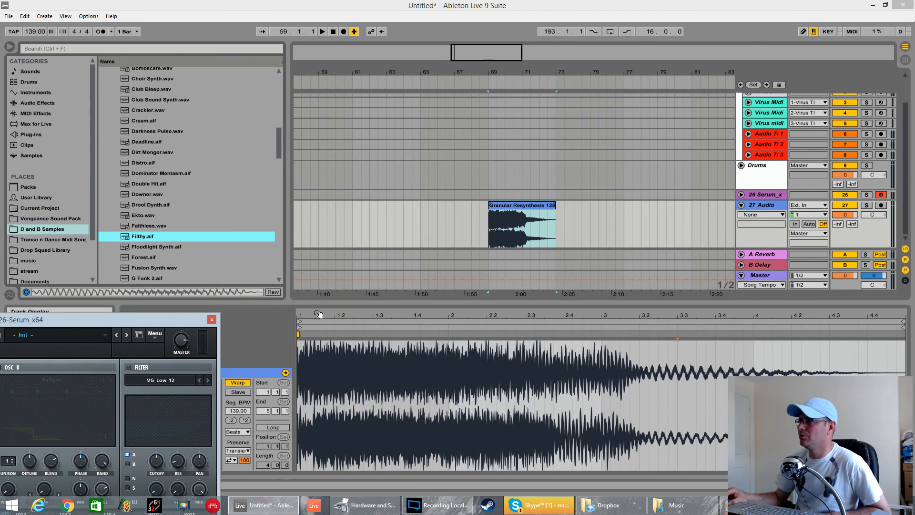
right_click(539, 205)
click(563, 274)
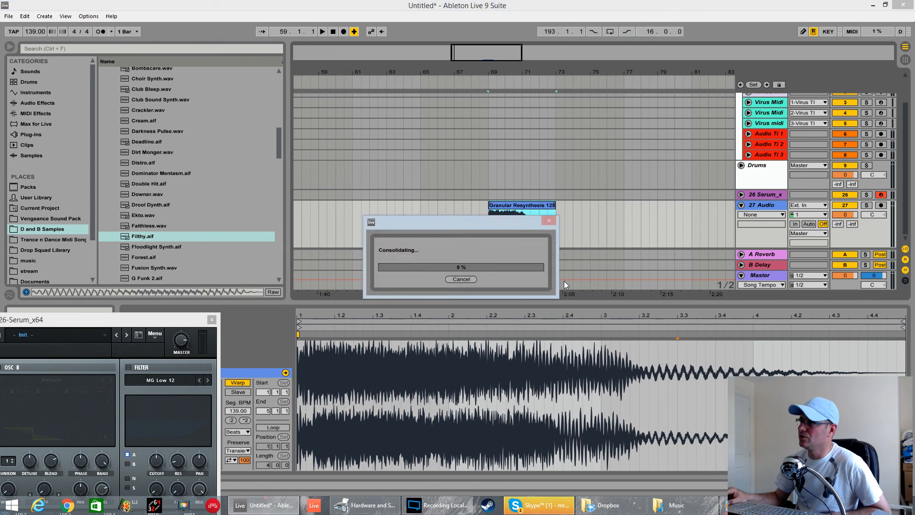
right_click(686, 355)
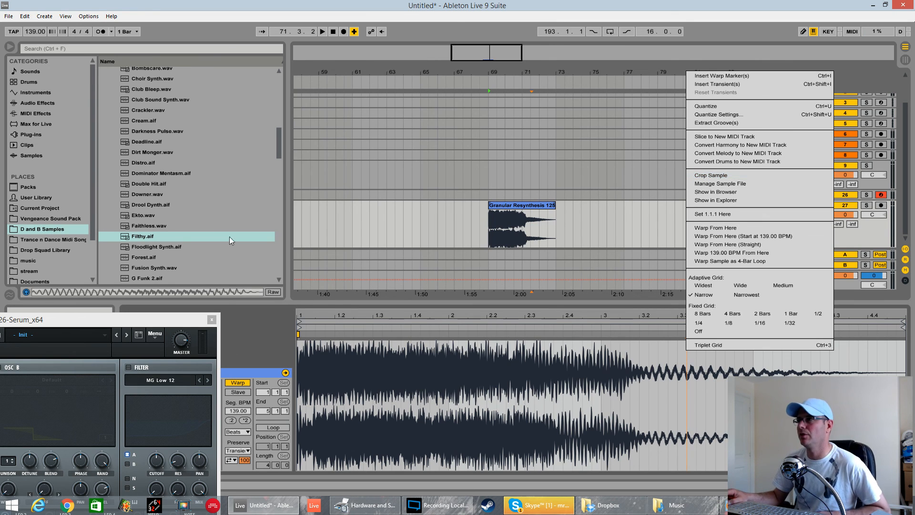
click(181, 217)
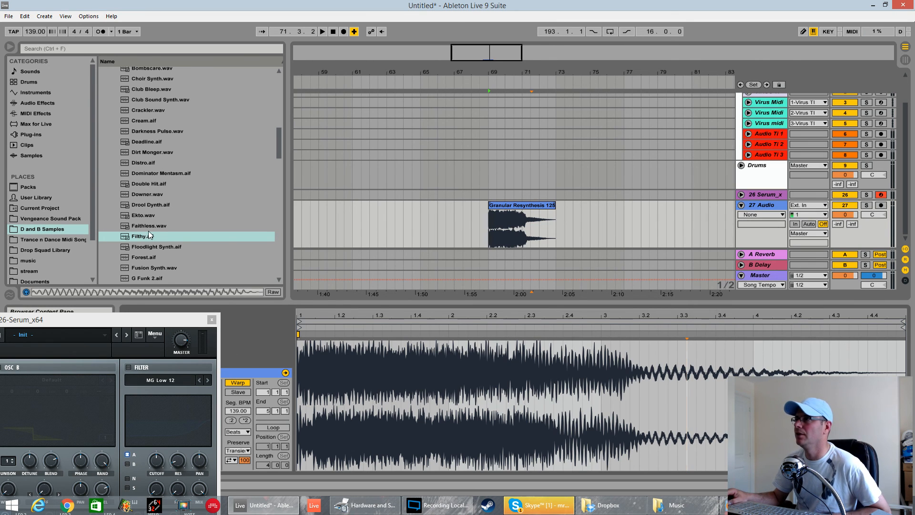
Place Faithless.wav on the 27 Audio track at bar 62, with the Serum window moved beside the clip.
drag(149, 226, 404, 225)
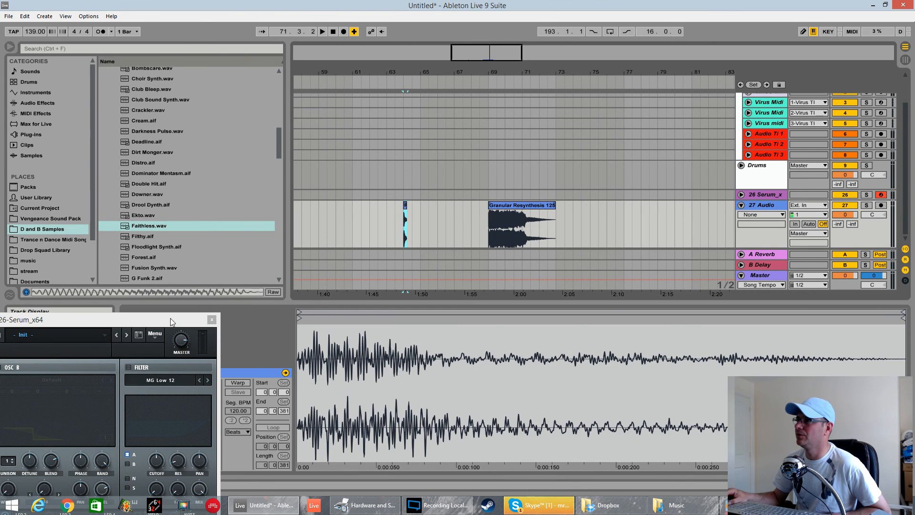
drag(172, 322, 828, 94)
click(405, 205)
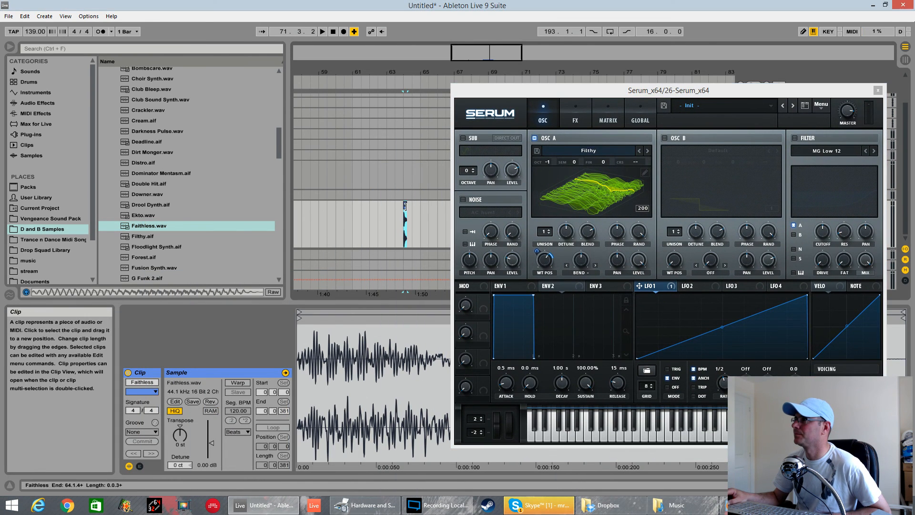
drag(404, 207, 372, 207)
Enable Oscillator B in Serum and transpose the Faithless clip by -12 st.
click(665, 138)
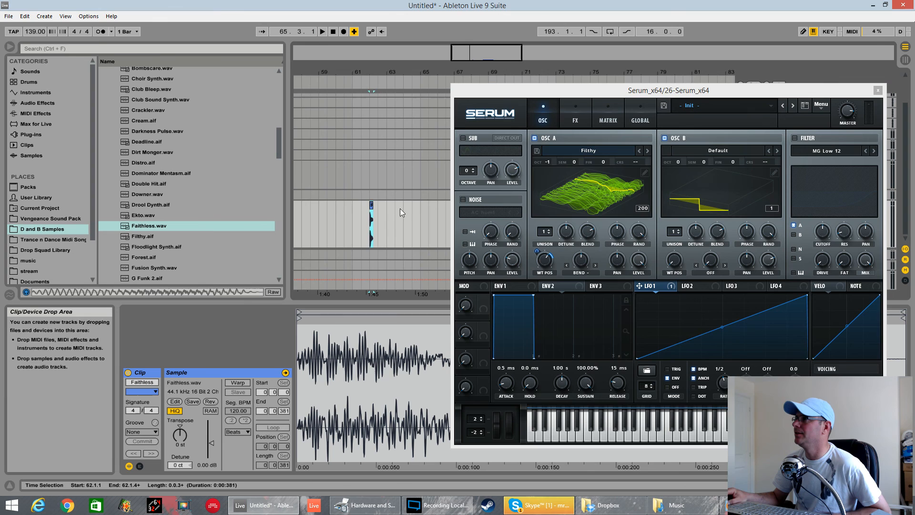
click(373, 207)
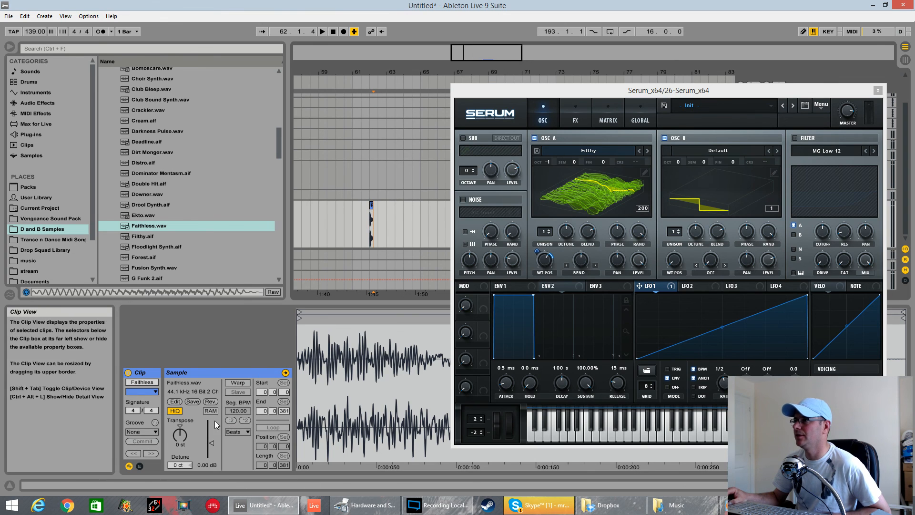
drag(180, 434, 180, 462)
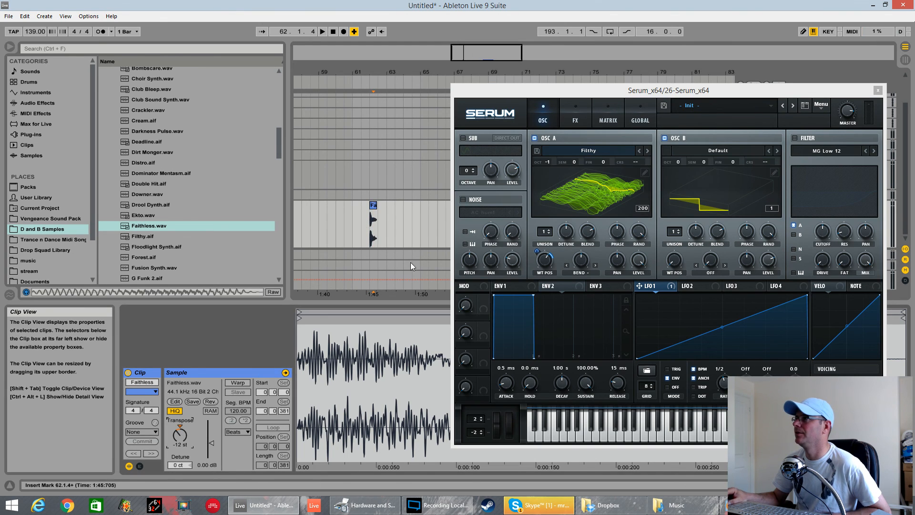
Try to load the transposed Faithless clip from the arrangement into Oscillator B as a wavetable.
drag(375, 210, 735, 211)
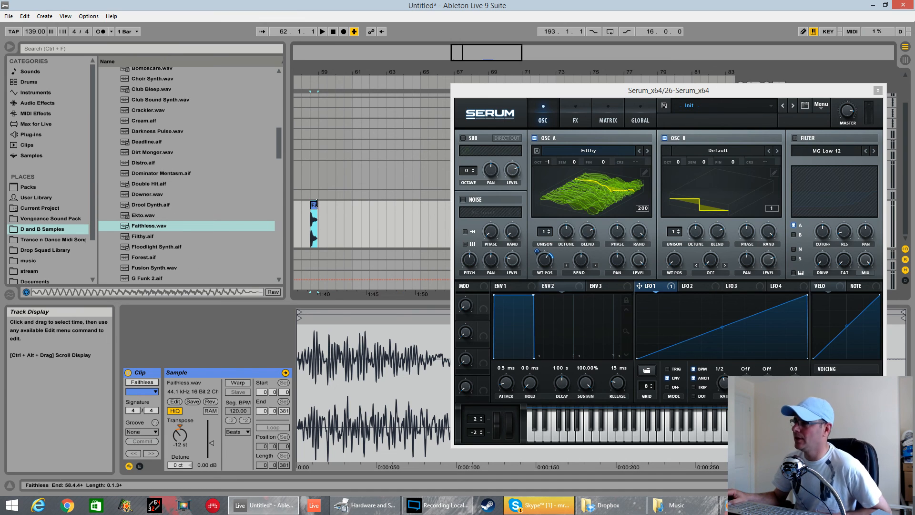
right_click(432, 353)
click(681, 86)
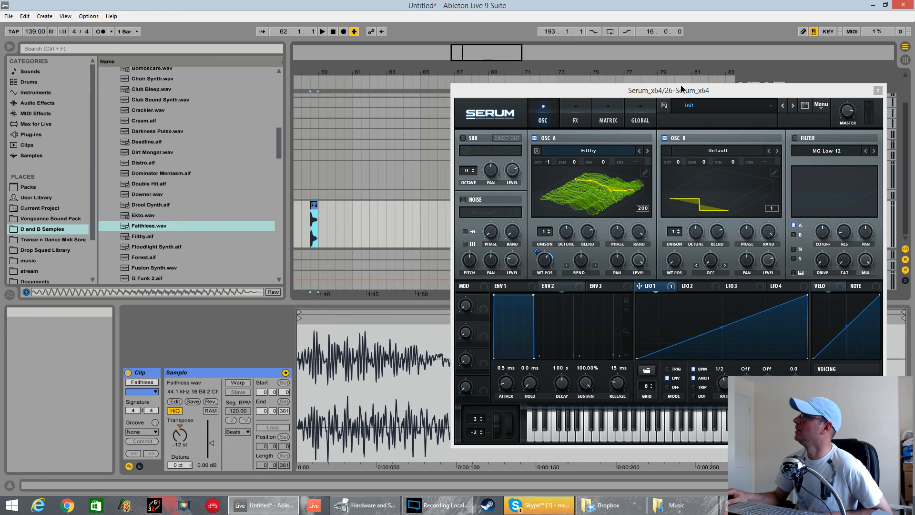
Move the Serum window clear of the track headers.
drag(680, 86, 580, 76)
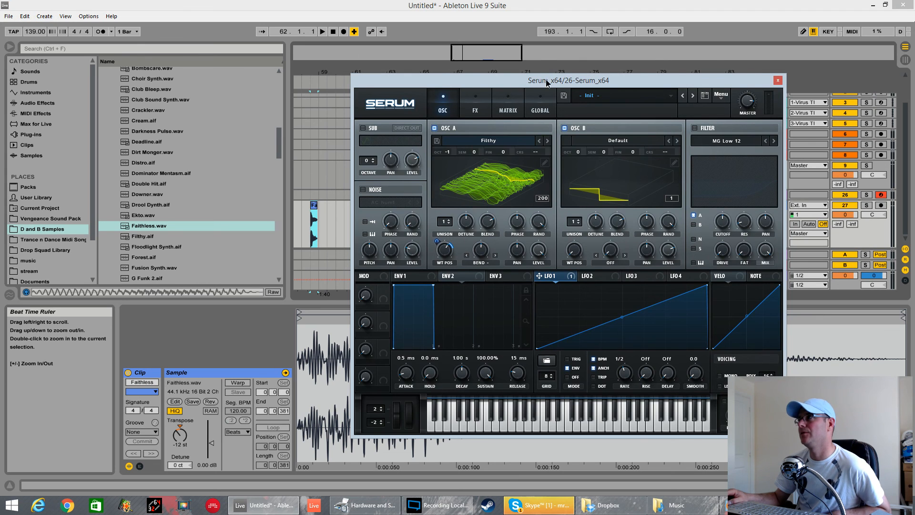
drag(547, 82, 462, 84)
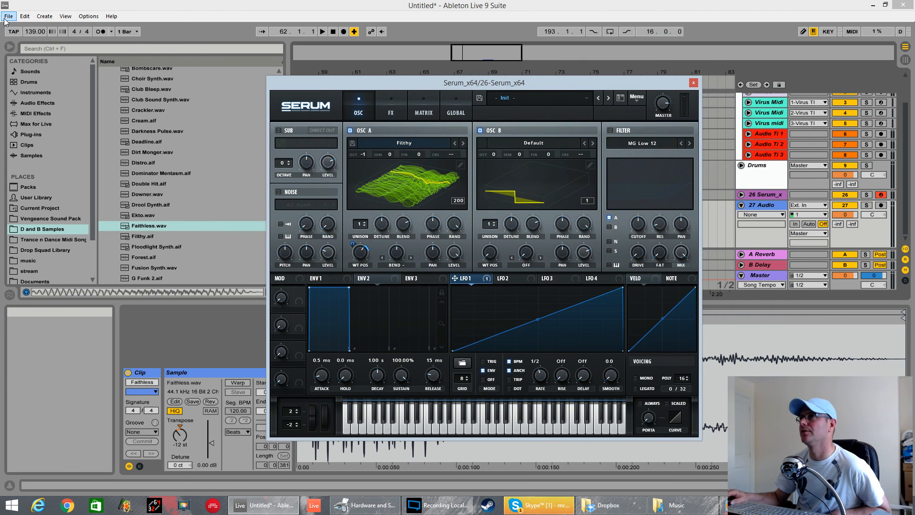